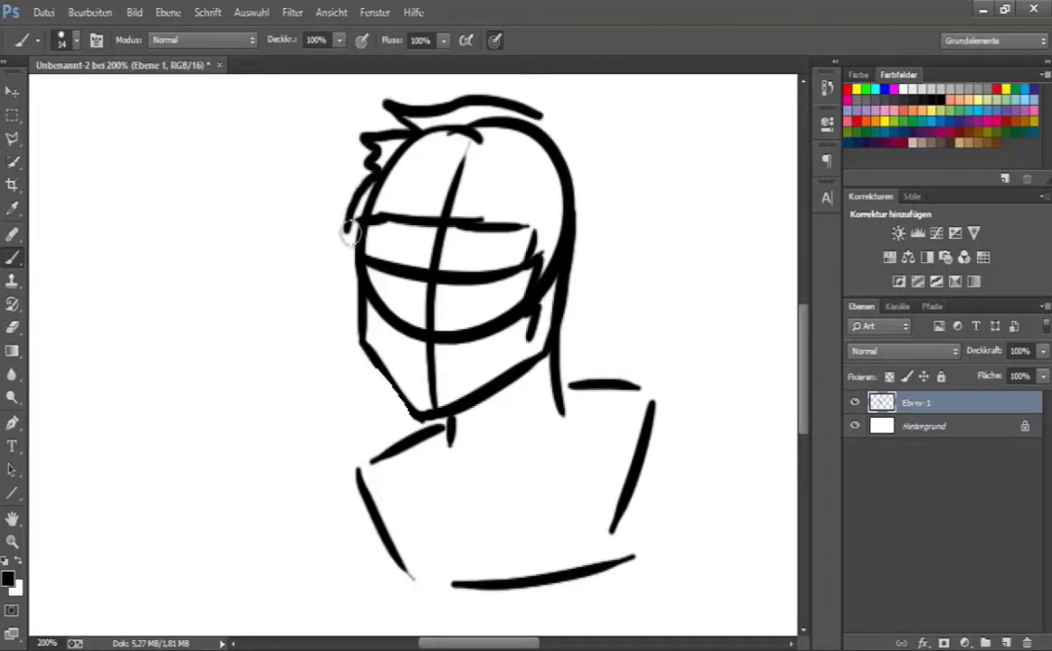
- Add a new layer and draw a large rough head circle in the empty area beside the portrait sketch
{"action": "left_click_drag", "start_coordinate": [384, 271], "coordinate": [552, 271]}
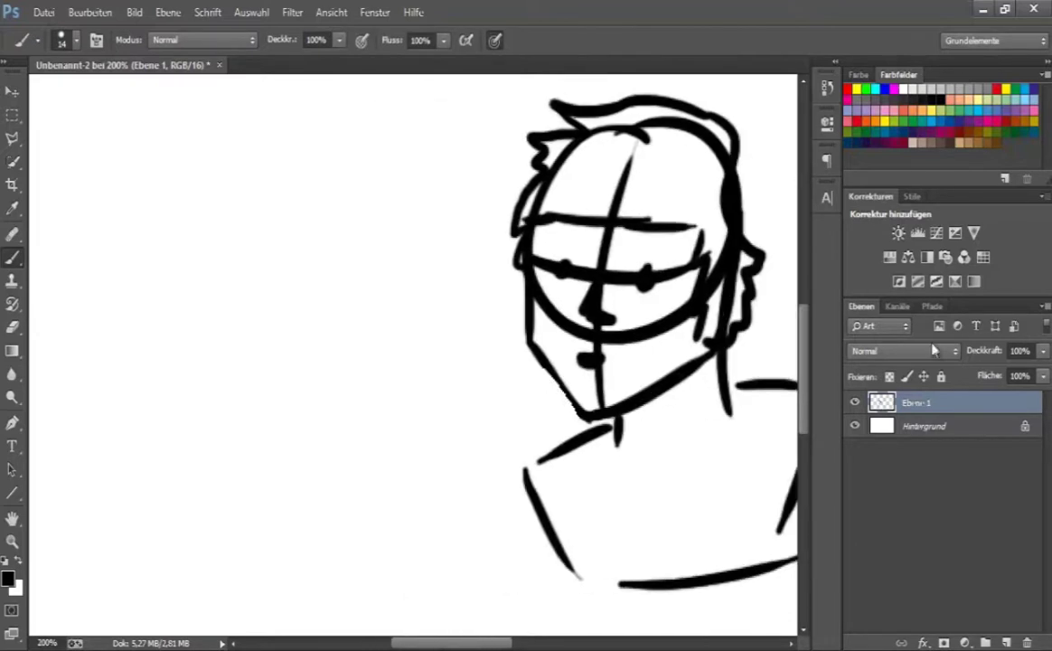
{"action": "key", "text": "ctrl+shift+alt+n"}
{"action": "left_click_drag", "start_coordinate": [159, 183], "coordinate": [206, 161]}
{"action": "left_click_drag", "start_coordinate": [622, 578], "coordinate": [723, 580]}
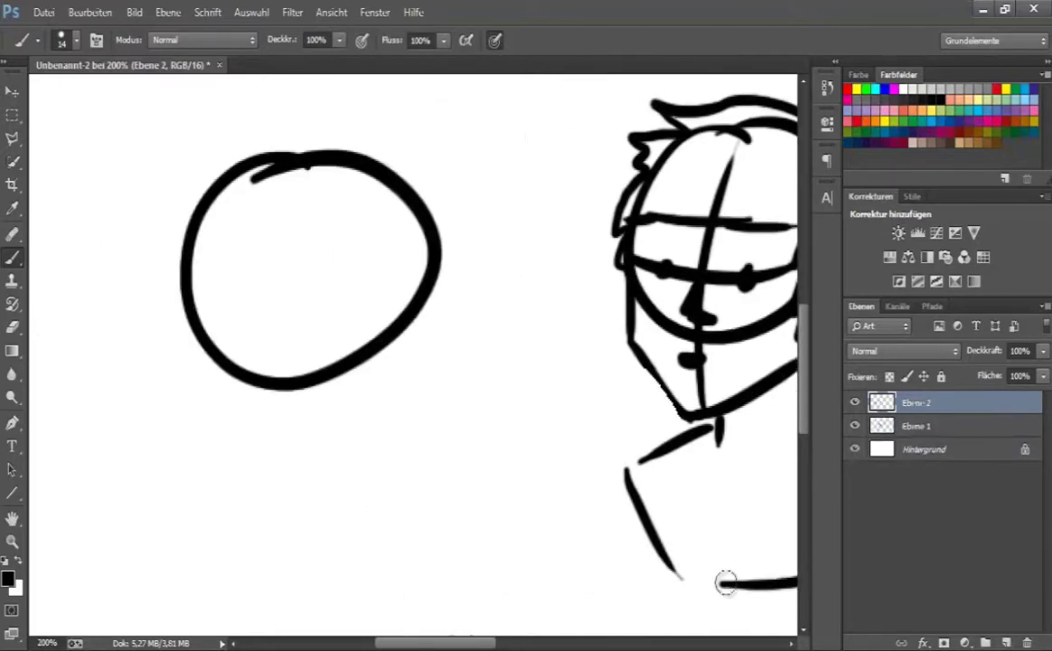
- Add another layer and draw a vertical proportion scale with three tick marks next to the head circle
{"action": "key", "text": "ctrl+shift+alt+n"}
{"action": "left_click_drag", "start_coordinate": [149, 152], "coordinate": [94, 398]}
{"action": "left_click_drag", "start_coordinate": [150, 374], "coordinate": [163, 593]}
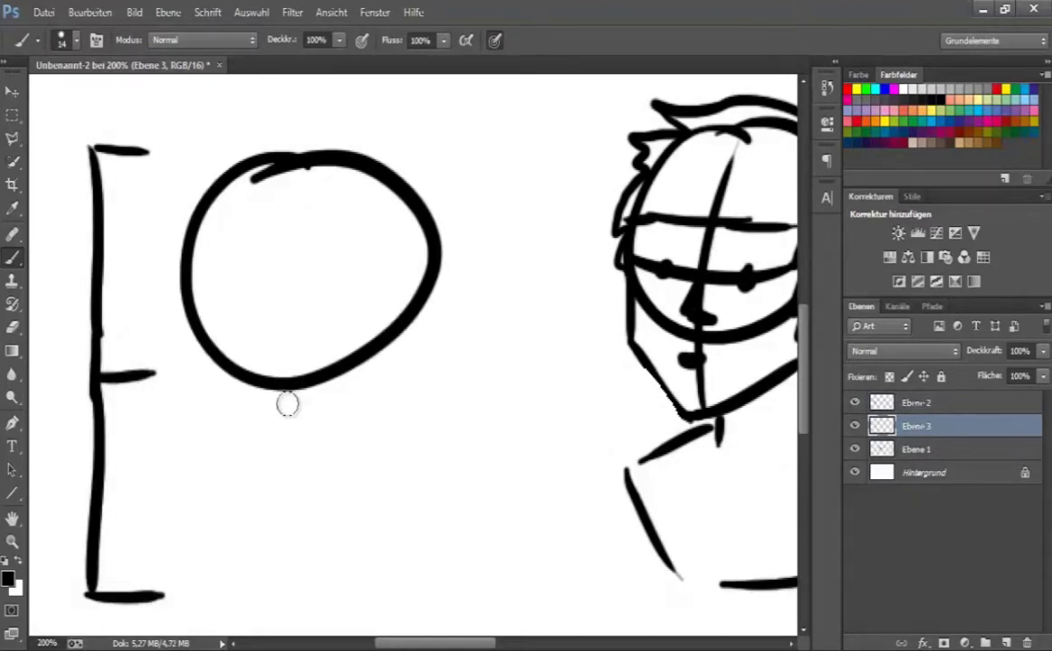
- Sketch the small chibi body below the head circle with a torso, hanging arm and two legs with feet
{"action": "left_click_drag", "start_coordinate": [242, 385], "coordinate": [328, 494]}
{"action": "left_click_drag", "start_coordinate": [360, 366], "coordinate": [352, 495]}
{"action": "scroll", "coordinate": [263, 426], "scroll_direction": "down", "scroll_amount": 2}
{"action": "mouse_move", "coordinate": [305, 416]}
{"action": "left_mouse_down"}
{"action": "mouse_move", "coordinate": [357, 531]}
{"action": "mouse_move", "coordinate": [331, 535]}
{"action": "left_mouse_up"}
{"action": "key", "text": "e"}
{"action": "left_click", "coordinate": [76, 40]}
{"action": "key", "text": "b"}
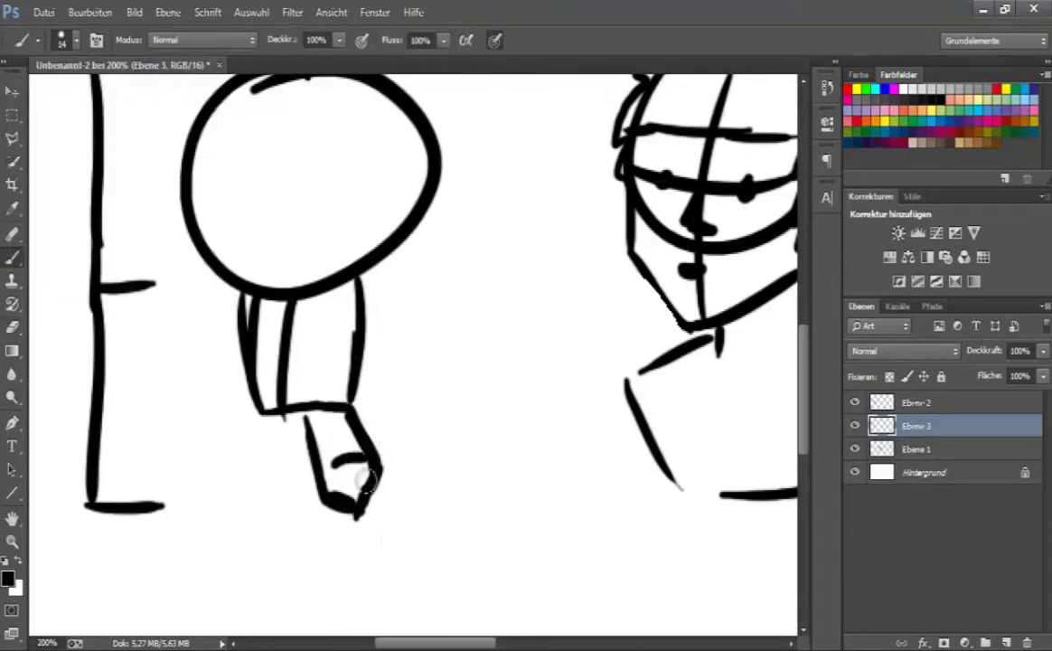
{"action": "scroll", "coordinate": [244, 343], "scroll_direction": "up", "scroll_amount": 2}
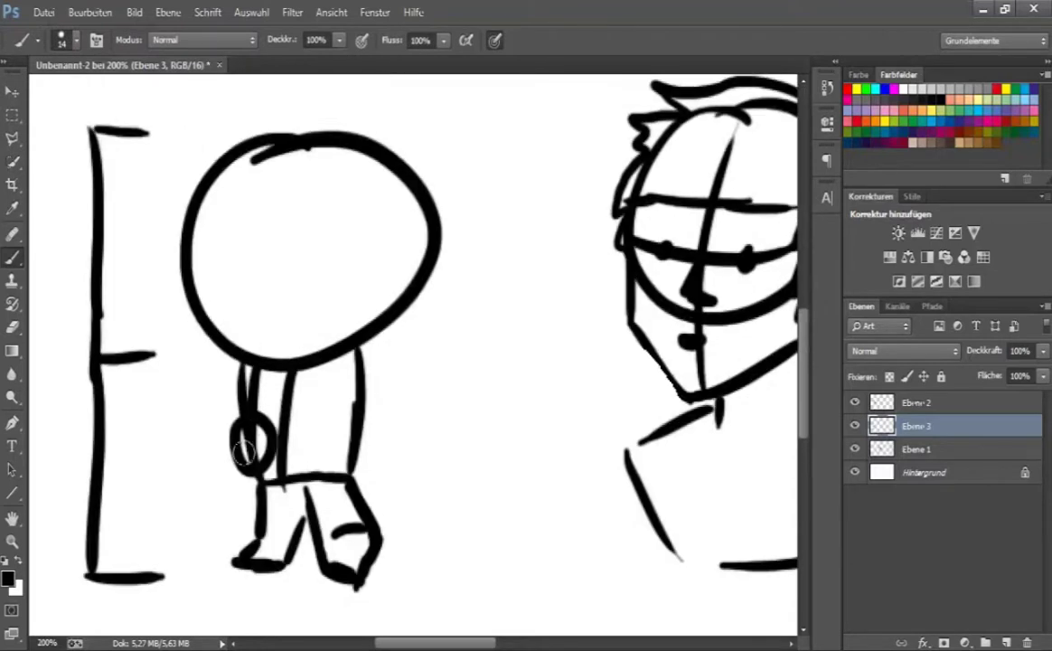
- Sketch the raised thumbs-up hand over the cheek and curved vertical and horizontal face guide lines in the head circle
{"action": "left_click_drag", "start_coordinate": [354, 327], "coordinate": [366, 273]}
{"action": "left_click_drag", "start_coordinate": [271, 350], "coordinate": [279, 185]}
{"action": "left_click_drag", "start_coordinate": [186, 262], "coordinate": [411, 218]}
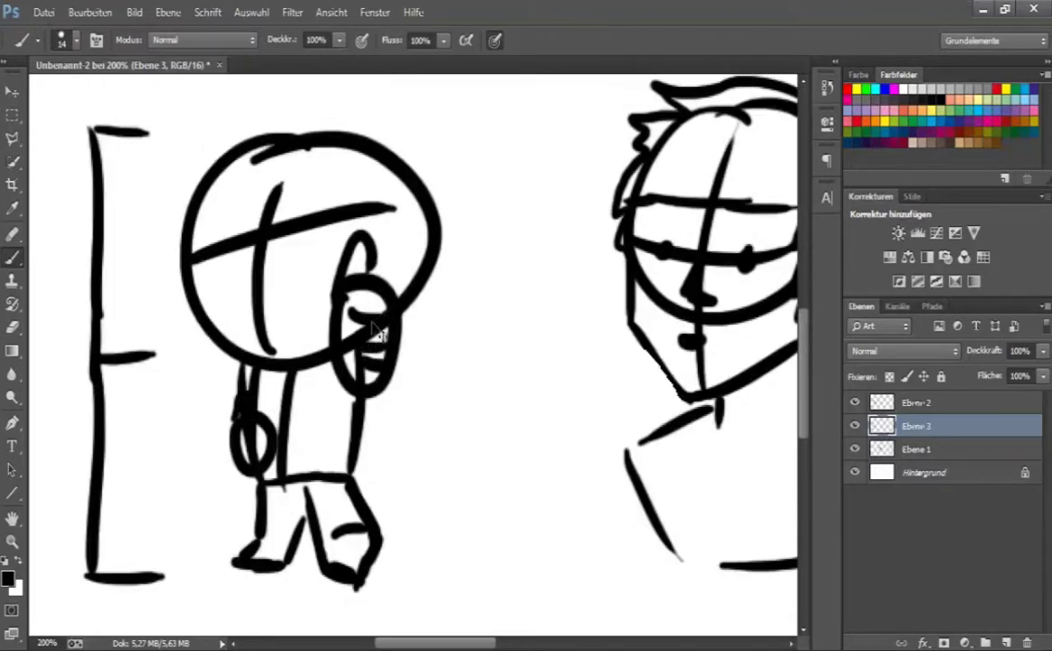
{"action": "left_click_drag", "start_coordinate": [253, 230], "coordinate": [371, 217]}
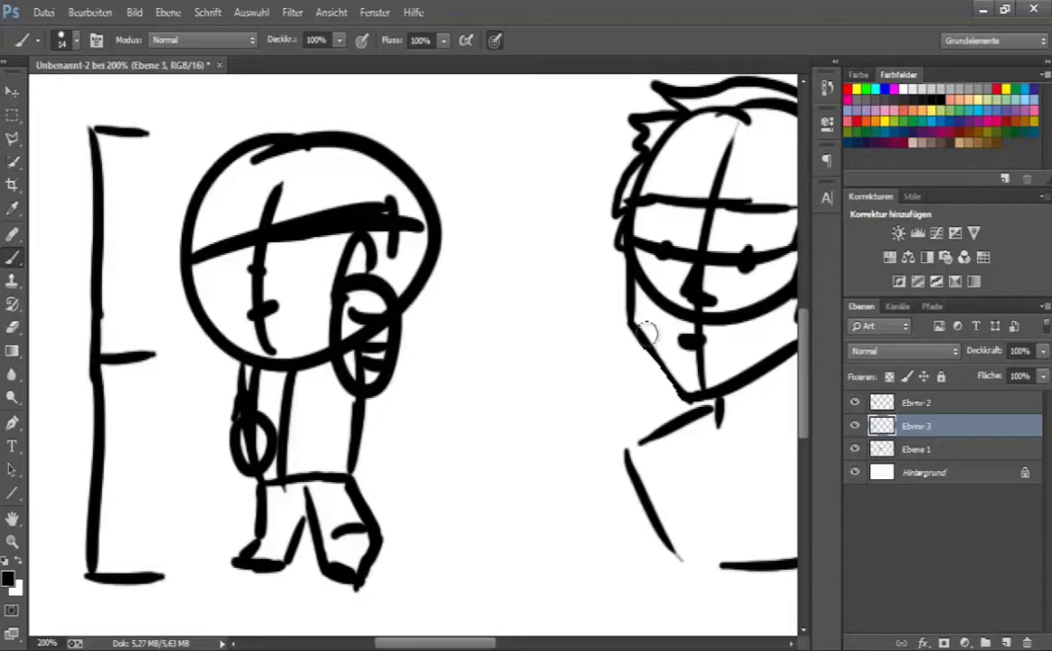
- Lower the body sketch layer's opacity, set the head circle layer's opacity to 31%, and add a new layer on top
{"action": "left_click_drag", "start_coordinate": [998, 377], "coordinate": [994, 378]}
{"action": "left_click", "coordinate": [916, 403]}
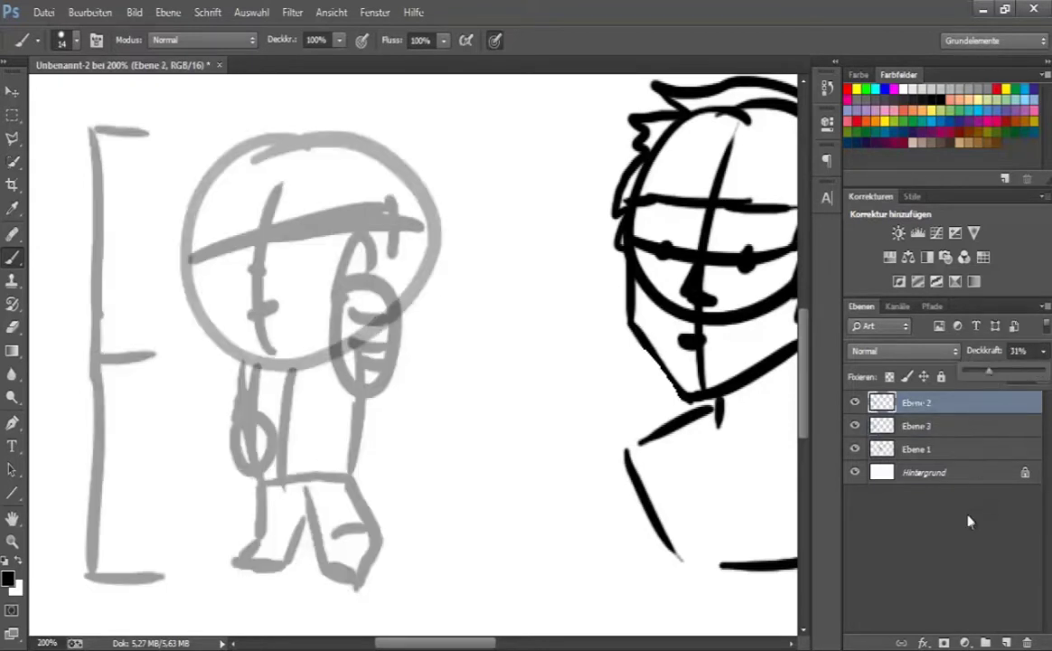
{"action": "key", "text": "ctrl+alt+shift+n"}
- Ink the face outline around cheek, chin and jaw, and the hairline across the forehead, following the faded sketch
{"action": "left_click_drag", "start_coordinate": [214, 268], "coordinate": [460, 235]}
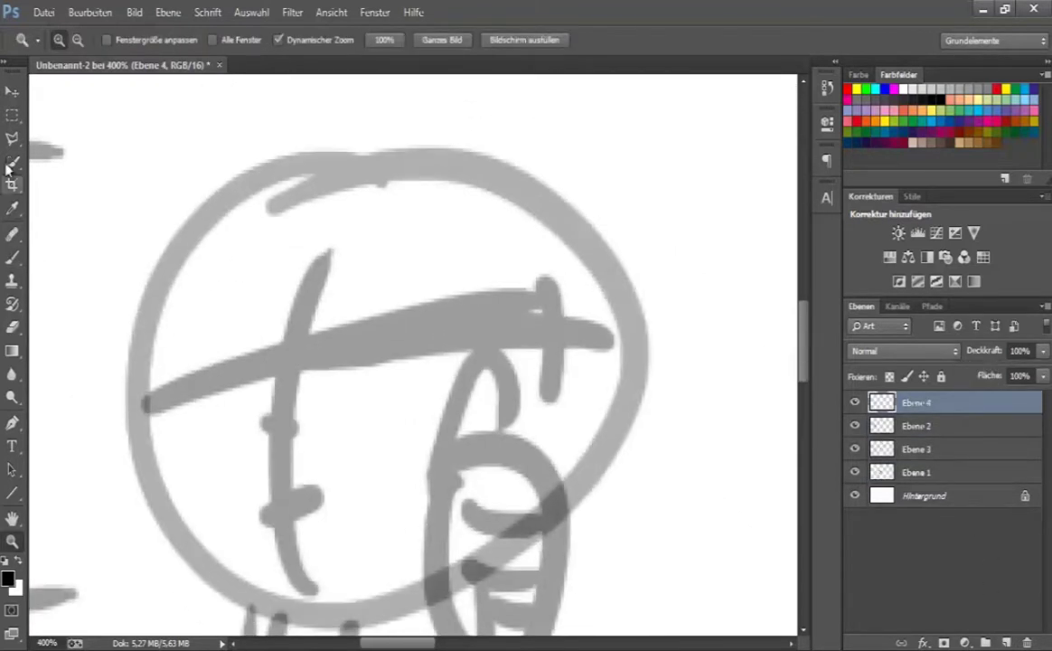
{"action": "mouse_move", "coordinate": [142, 321]}
{"action": "left_mouse_down"}
{"action": "mouse_move", "coordinate": [163, 439]}
{"action": "mouse_move", "coordinate": [291, 578]}
{"action": "mouse_move", "coordinate": [520, 488]}
{"action": "mouse_move", "coordinate": [618, 403]}
{"action": "mouse_move", "coordinate": [605, 279]}
{"action": "left_mouse_up"}
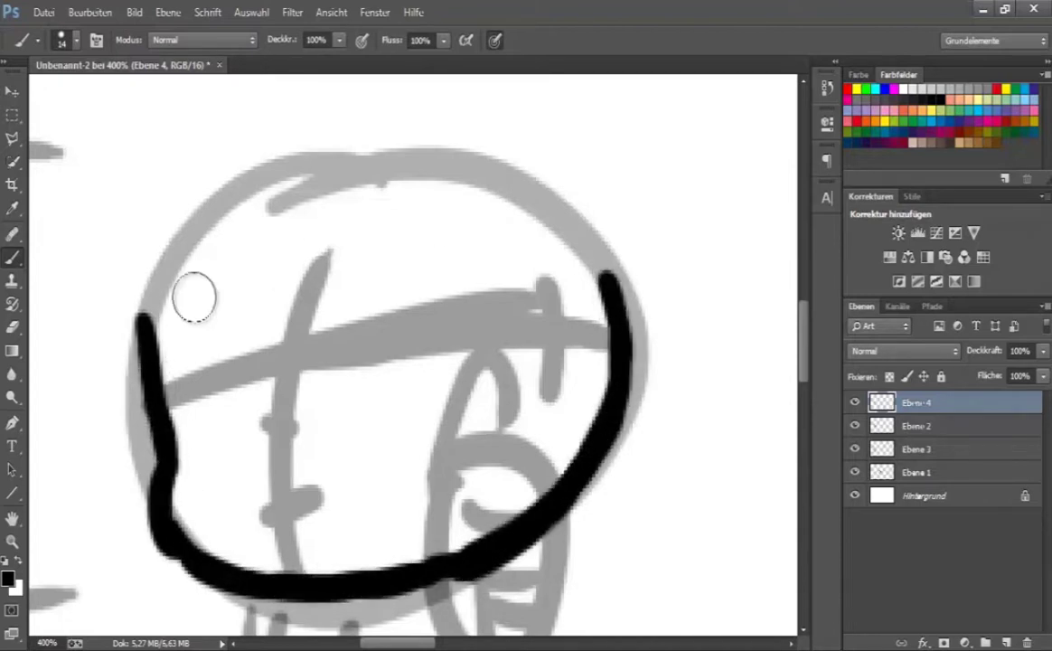
{"action": "mouse_move", "coordinate": [448, 240]}
{"action": "left_mouse_down"}
{"action": "mouse_move", "coordinate": [313, 217]}
{"action": "mouse_move", "coordinate": [122, 325]}
{"action": "left_mouse_up"}
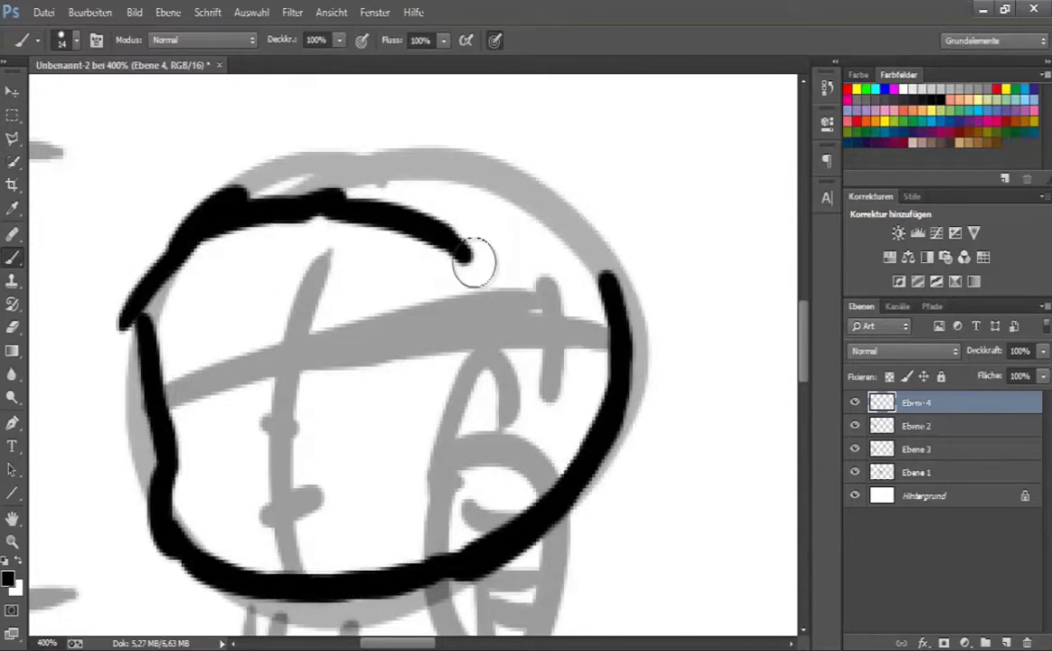
{"action": "mouse_move", "coordinate": [470, 269]}
{"action": "left_mouse_down"}
{"action": "mouse_move", "coordinate": [495, 373]}
{"action": "mouse_move", "coordinate": [520, 389]}
{"action": "left_mouse_up"}
{"action": "key", "text": "ctrl+z"}
{"action": "key", "text": "e"}
{"action": "left_click", "coordinate": [76, 40]}
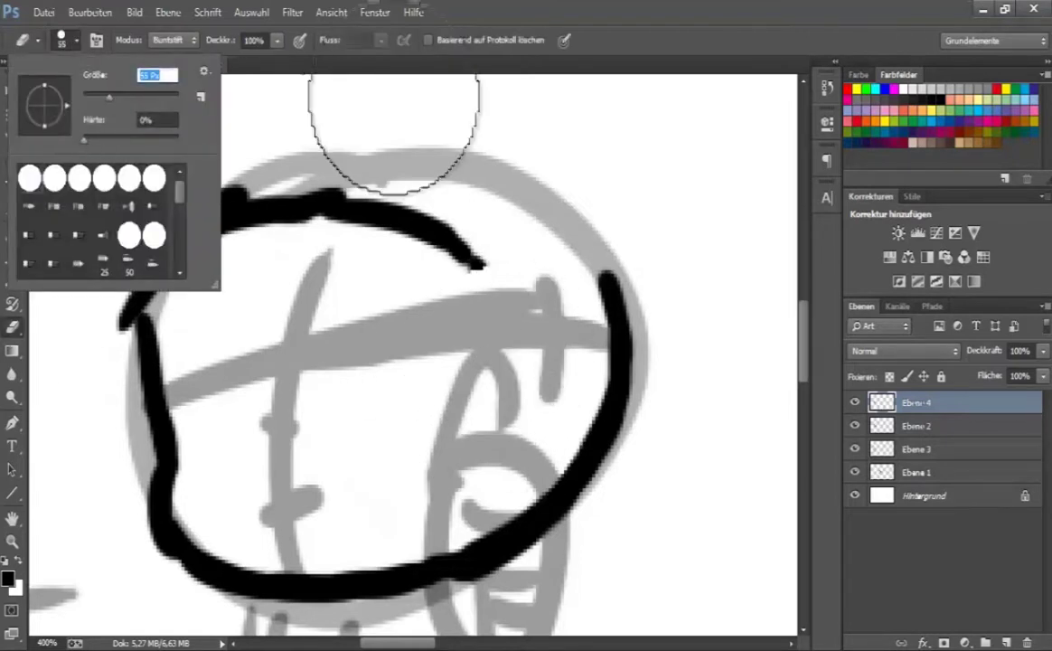
{"action": "key", "text": "Return"}
{"action": "key", "text": "b"}
- Ink the hair with a side strand beside the ear, layered locks over the top, and the back of the head
{"action": "mouse_move", "coordinate": [429, 247]}
{"action": "left_mouse_down"}
{"action": "mouse_move", "coordinate": [472, 249]}
{"action": "mouse_move", "coordinate": [504, 396]}
{"action": "mouse_move", "coordinate": [530, 342]}
{"action": "mouse_move", "coordinate": [531, 287]}
{"action": "mouse_move", "coordinate": [563, 324]}
{"action": "mouse_move", "coordinate": [542, 283]}
{"action": "mouse_move", "coordinate": [573, 400]}
{"action": "mouse_move", "coordinate": [646, 399]}
{"action": "left_mouse_up"}
{"action": "mouse_move", "coordinate": [496, 233]}
{"action": "left_mouse_down"}
{"action": "mouse_move", "coordinate": [348, 167]}
{"action": "mouse_move", "coordinate": [94, 294]}
{"action": "mouse_move", "coordinate": [131, 339]}
{"action": "left_mouse_up"}
{"action": "scroll", "coordinate": [718, 274], "scroll_direction": "up", "scroll_amount": 3}
{"action": "left_click_drag", "start_coordinate": [207, 277], "coordinate": [578, 336]}
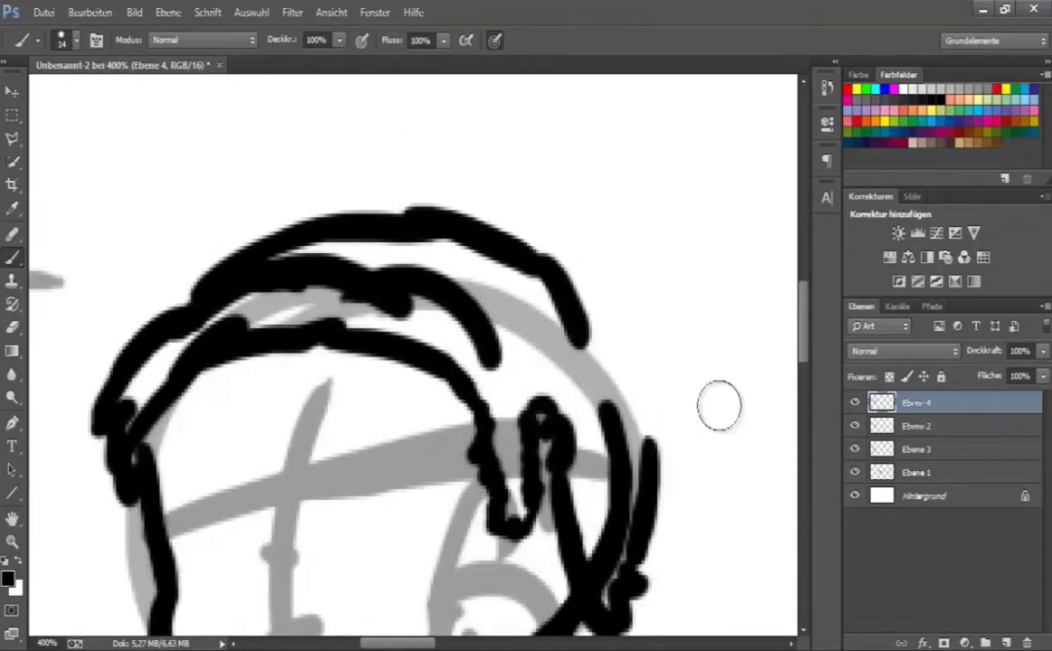
{"action": "scroll", "coordinate": [573, 362], "scroll_direction": "down", "scroll_amount": 3}
{"action": "left_click_drag", "start_coordinate": [515, 176], "coordinate": [624, 326]}
- Ink two short curved eyebrows below the hairline
{"action": "scroll", "coordinate": [623, 326], "scroll_direction": "down", "scroll_amount": 1}
{"action": "mouse_move", "coordinate": [173, 265]}
{"action": "left_mouse_down"}
{"action": "mouse_move", "coordinate": [202, 242]}
{"action": "mouse_move", "coordinate": [267, 228]}
{"action": "left_mouse_up"}
{"action": "left_click_drag", "start_coordinate": [425, 208], "coordinate": [354, 217]}
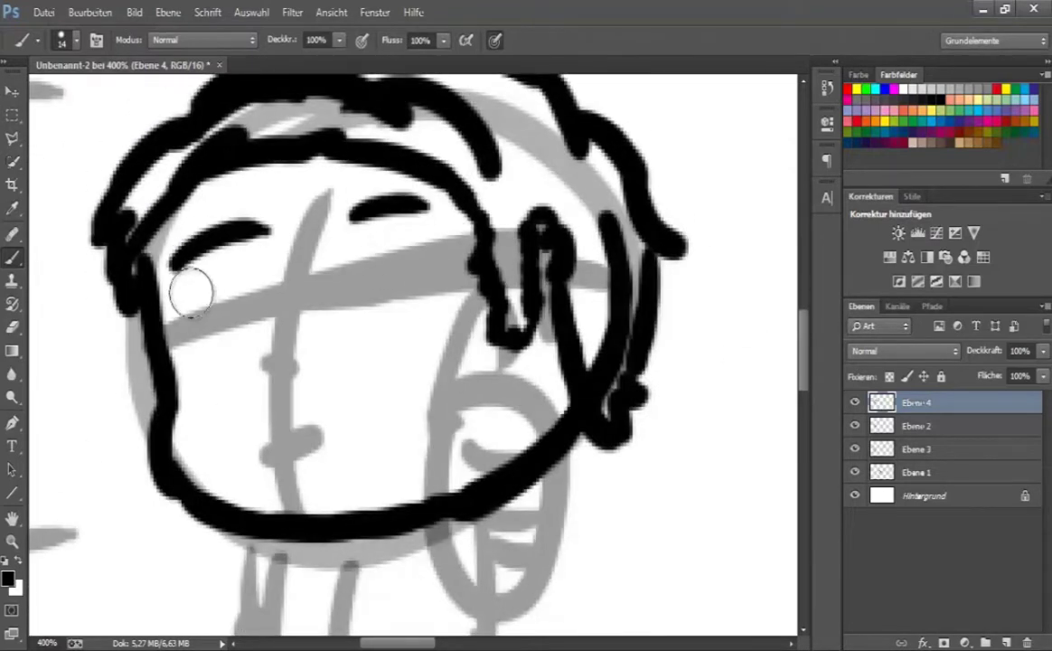
{"action": "left_click_drag", "start_coordinate": [180, 296], "coordinate": [269, 264]}
{"action": "left_click_drag", "start_coordinate": [348, 245], "coordinate": [425, 242]}
{"action": "left_click", "coordinate": [200, 383]}
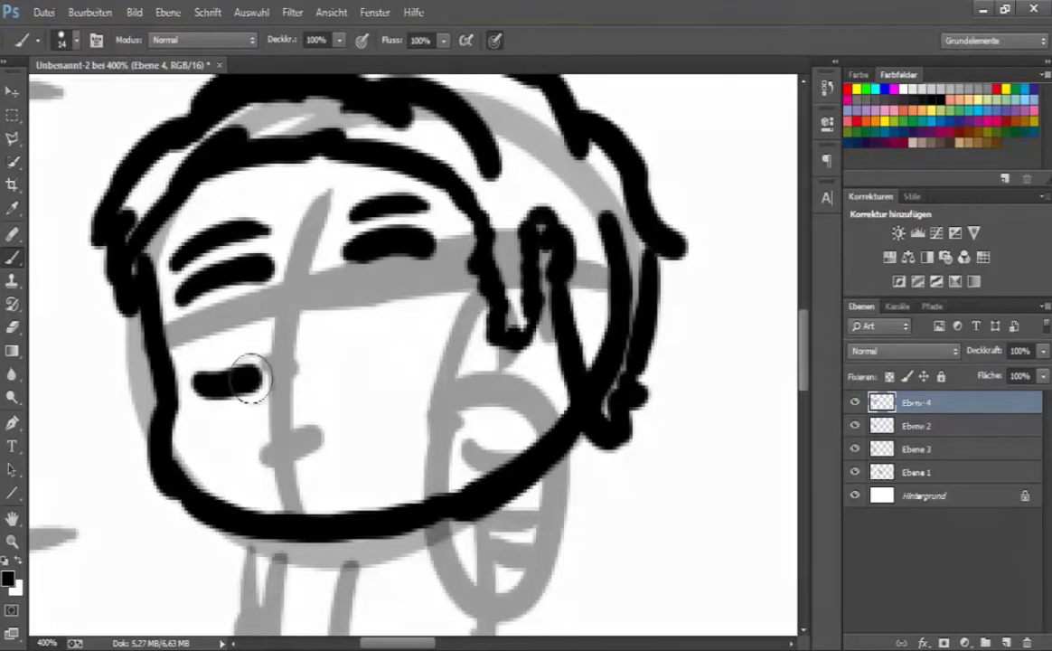
{"action": "left_click_drag", "start_coordinate": [222, 386], "coordinate": [398, 307]}
{"action": "left_click", "coordinate": [12, 326]}
{"action": "mouse_move", "coordinate": [208, 362]}
{"action": "left_mouse_down"}
{"action": "mouse_move", "coordinate": [387, 305]}
{"action": "mouse_move", "coordinate": [180, 280]}
{"action": "mouse_move", "coordinate": [247, 329]}
{"action": "left_mouse_up"}
{"action": "key", "text": "b"}
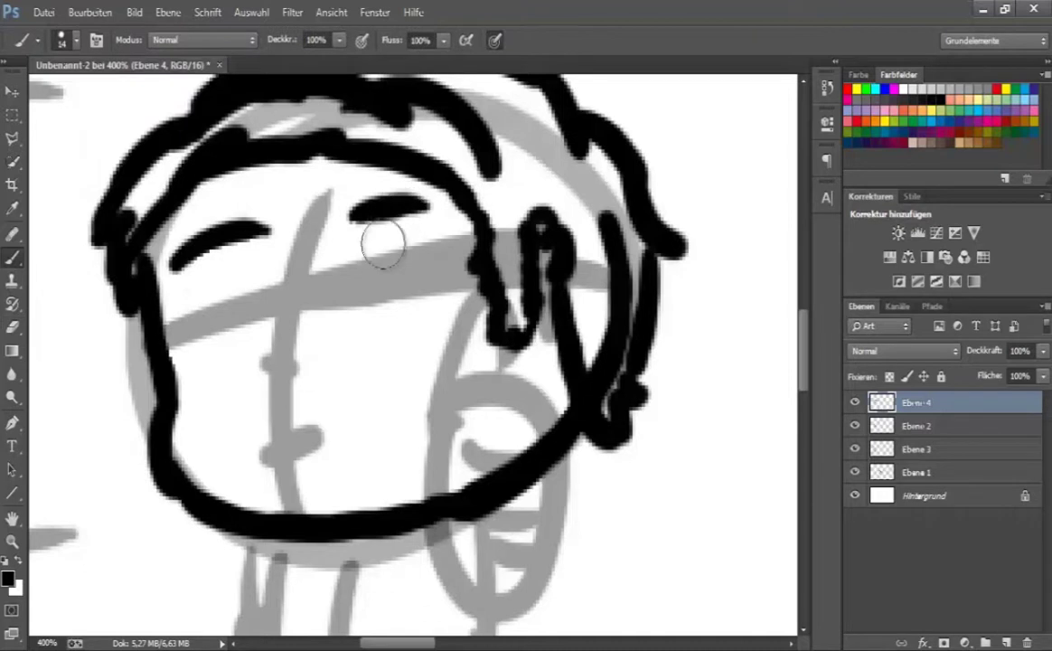
- Ink two large anime eyes and an open grinning mouth with teeth, using a 6 px brush for the fine details
{"action": "left_click_drag", "start_coordinate": [341, 271], "coordinate": [445, 344]}
{"action": "left_click_drag", "start_coordinate": [352, 357], "coordinate": [417, 355]}
{"action": "mouse_move", "coordinate": [254, 284]}
{"action": "left_mouse_down"}
{"action": "mouse_move", "coordinate": [190, 366]}
{"action": "mouse_move", "coordinate": [261, 375]}
{"action": "left_mouse_up"}
{"action": "left_click", "coordinate": [68, 39]}
{"action": "left_click_drag", "start_coordinate": [389, 258], "coordinate": [384, 294]}
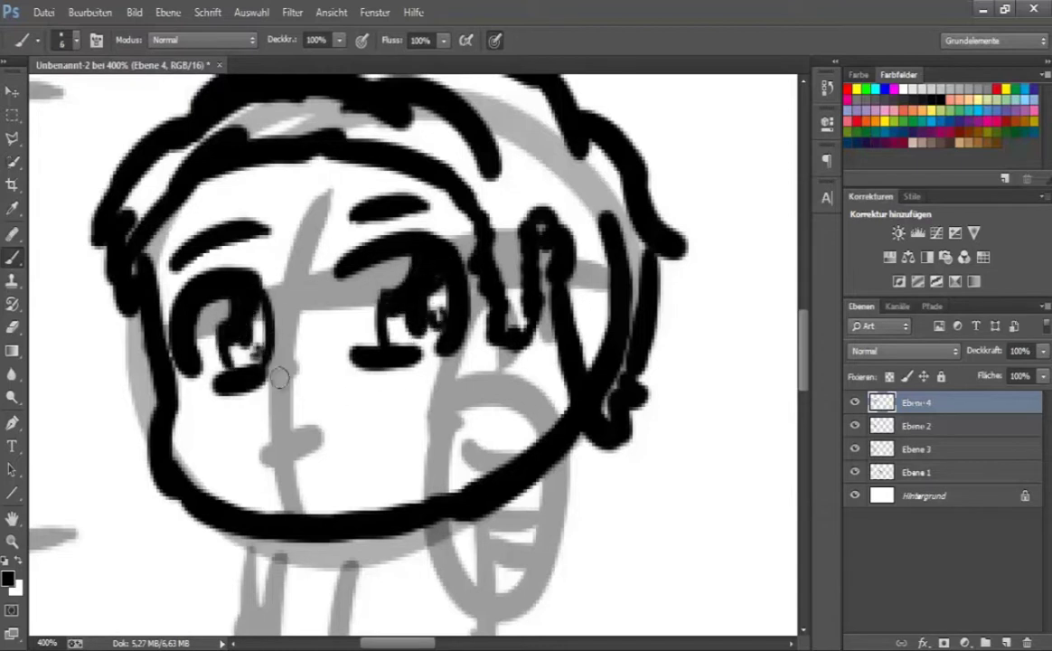
{"action": "mouse_move", "coordinate": [257, 426]}
{"action": "left_mouse_down"}
{"action": "mouse_move", "coordinate": [337, 421]}
{"action": "mouse_move", "coordinate": [286, 472]}
{"action": "mouse_move", "coordinate": [317, 462]}
{"action": "mouse_move", "coordinate": [278, 453]}
{"action": "mouse_move", "coordinate": [348, 435]}
{"action": "left_mouse_up"}
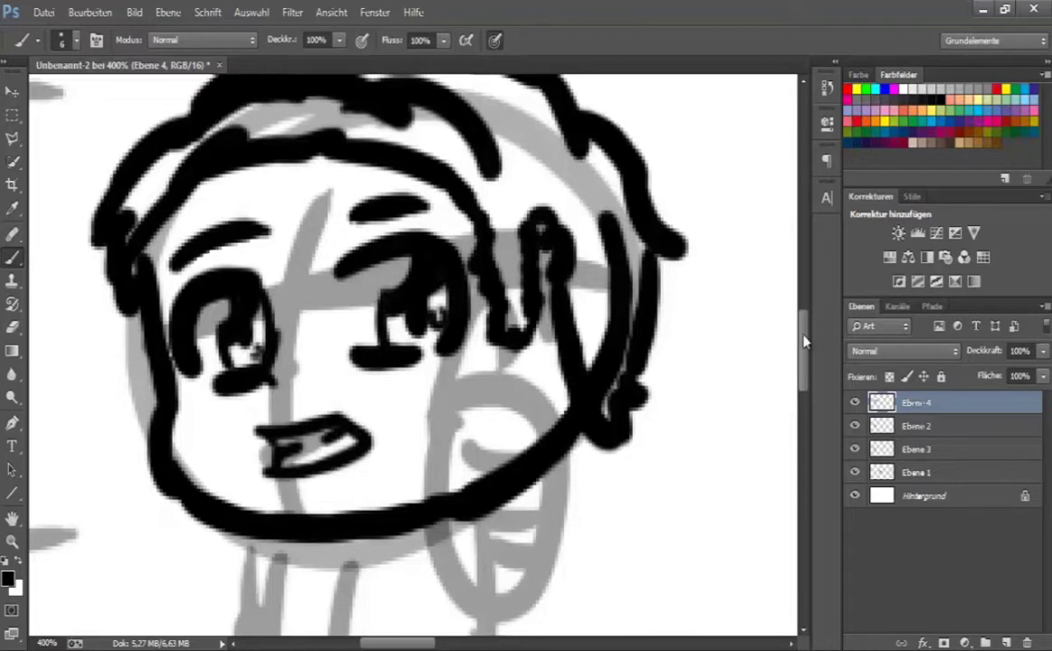
- Add a new layer above the inked head for the thumbs-up hand
{"action": "scroll", "coordinate": [446, 423], "scroll_direction": "down", "scroll_amount": 1}
{"action": "key", "text": "ctrl+shift+alt+n"}
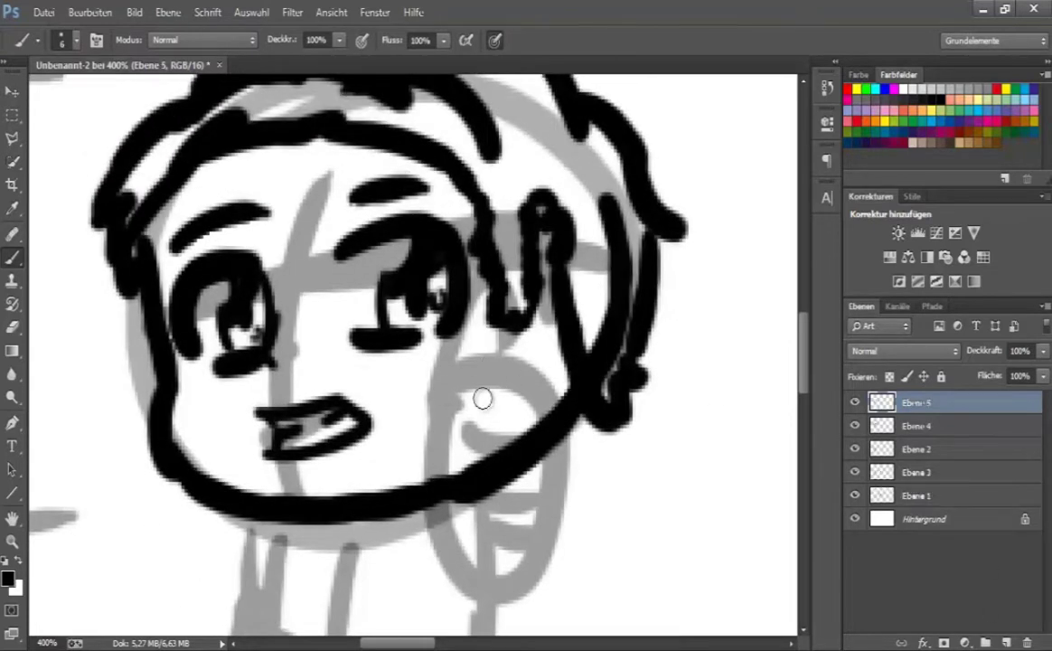
{"action": "left_click_drag", "start_coordinate": [553, 402], "coordinate": [500, 592]}
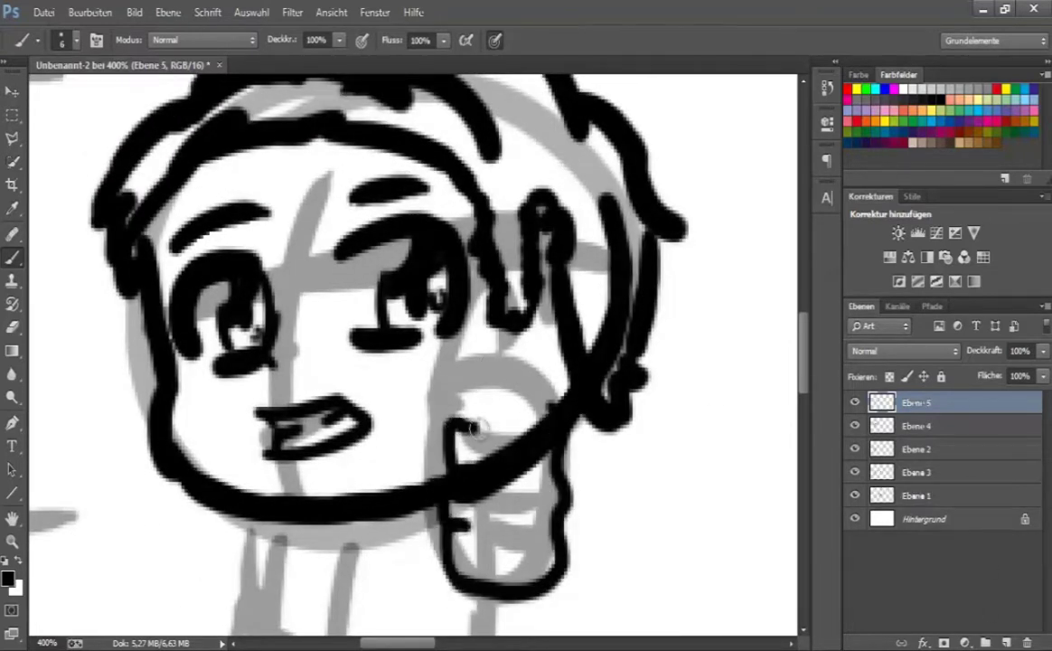
{"action": "mouse_move", "coordinate": [512, 355]}
{"action": "left_mouse_down"}
{"action": "mouse_move", "coordinate": [449, 315]}
{"action": "mouse_move", "coordinate": [438, 425]}
{"action": "left_mouse_up"}
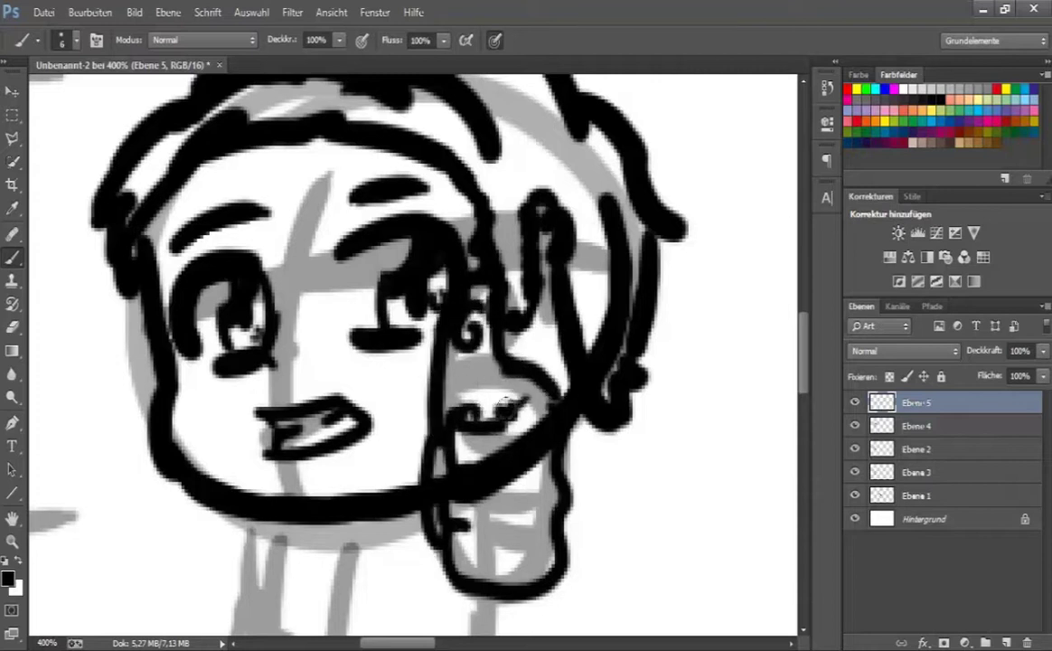
{"action": "key", "text": "ctrl+alt+z"}
{"action": "key", "text": "ctrl+alt+z"}
- Set the inked head layer's opacity to 69%, fade the rough sketch layers to a faint trace, and reselect Ebene 5
{"action": "key", "text": "alt+["}
{"action": "key", "text": "alt+["}
{"action": "key", "text": "alt+["}
{"action": "mouse_move", "coordinate": [1043, 351]}
{"action": "left_mouse_down"}
{"action": "mouse_move", "coordinate": [1033, 371]}
{"action": "mouse_move", "coordinate": [965, 390]}
{"action": "left_mouse_up"}
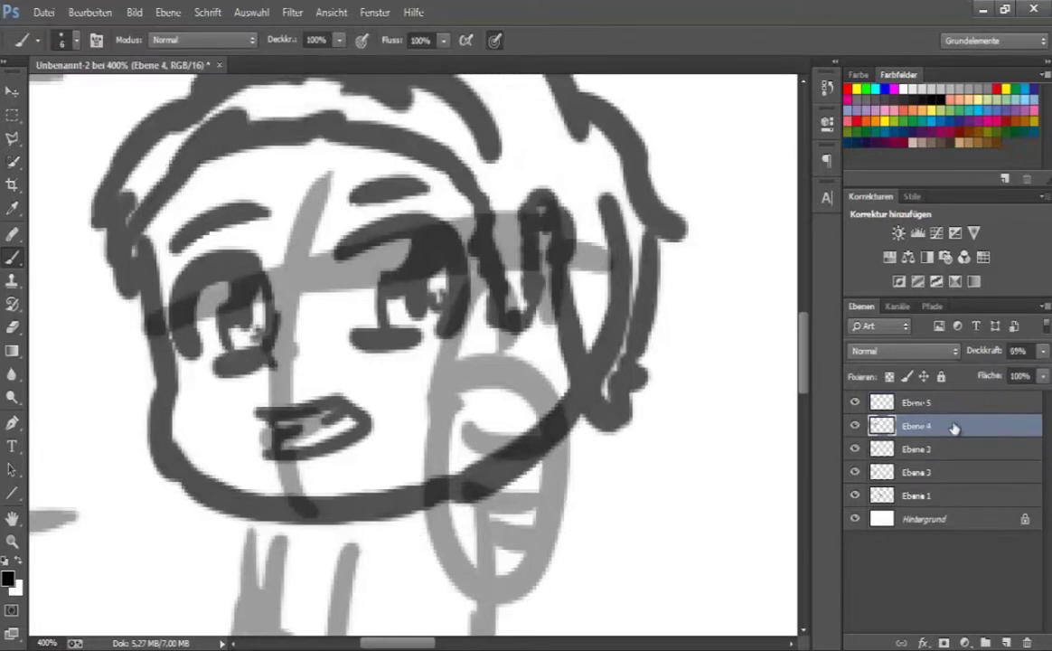
{"action": "key", "text": "alt+["}
{"action": "left_click", "coordinate": [976, 405]}
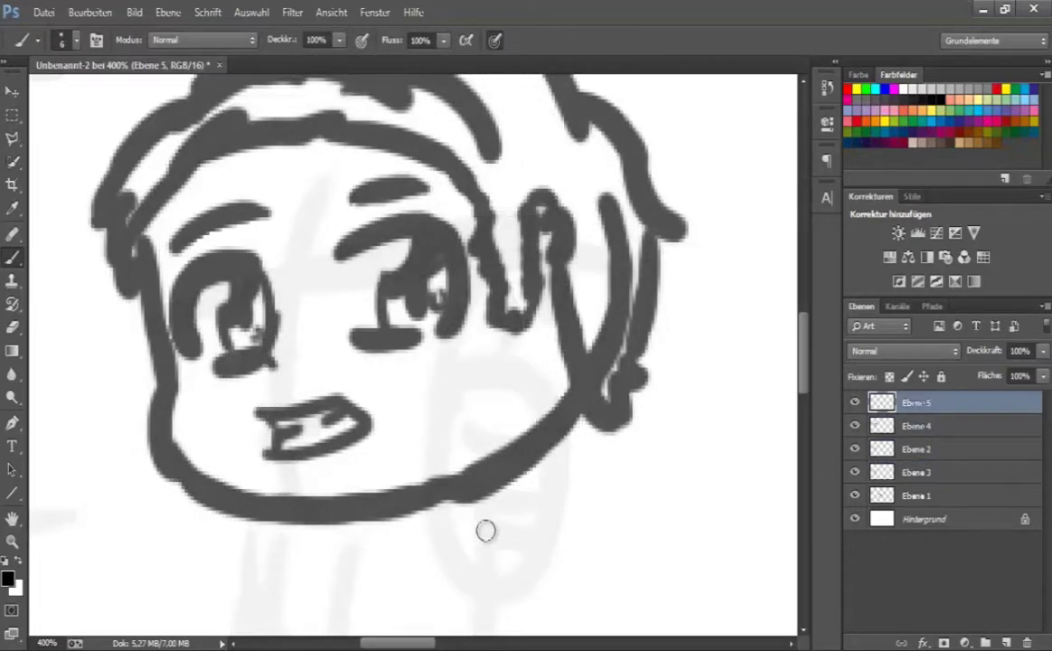
- Ink the thumbs-up hand over the cheek on Ebene 5, with curled fingers, raised thumb and thumbnail
{"action": "left_click_drag", "start_coordinate": [486, 531], "coordinate": [538, 447]}
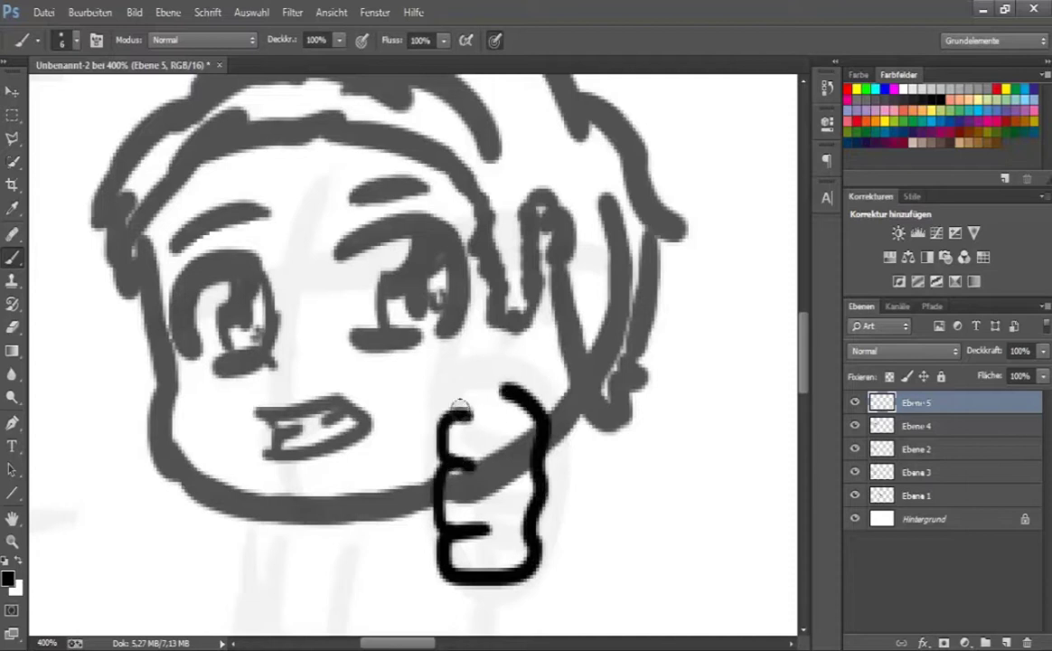
{"action": "mouse_move", "coordinate": [429, 484]}
{"action": "left_mouse_down"}
{"action": "mouse_move", "coordinate": [437, 378]}
{"action": "mouse_move", "coordinate": [508, 390]}
{"action": "left_mouse_up"}
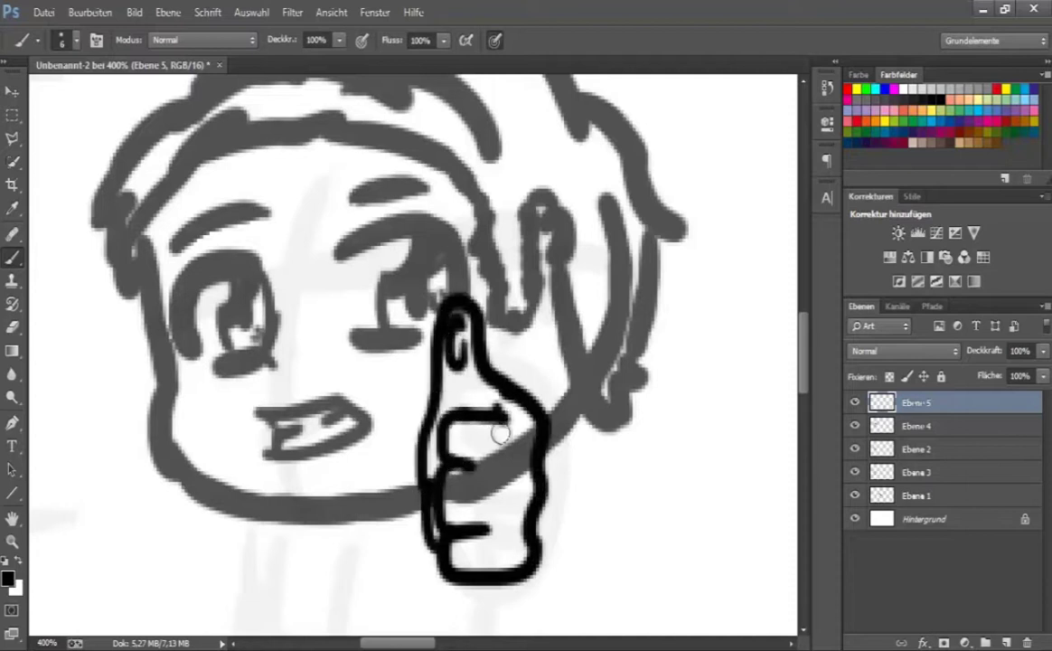
- Restore Ebene 4 to 100% opacity and erase its head lines running through the hand with a 22 px eraser
{"action": "scroll", "coordinate": [500, 435], "scroll_direction": "down", "scroll_amount": 5}
{"action": "left_click", "coordinate": [907, 432]}
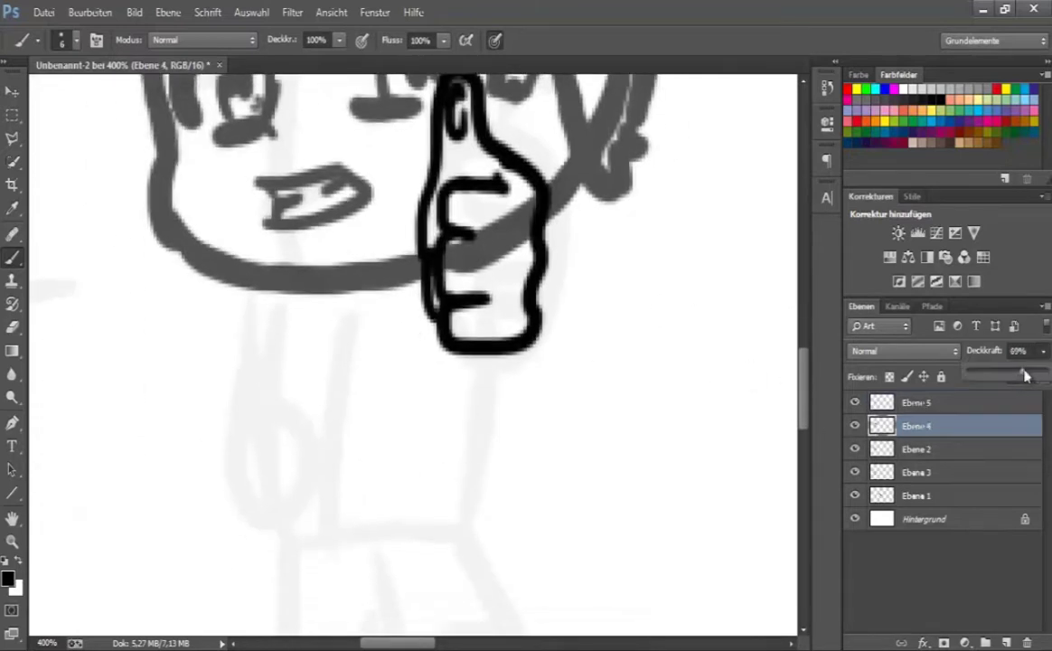
{"action": "scroll", "coordinate": [434, 434], "scroll_direction": "up", "scroll_amount": 5}
{"action": "key", "text": "e"}
{"action": "left_click", "coordinate": [76, 40]}
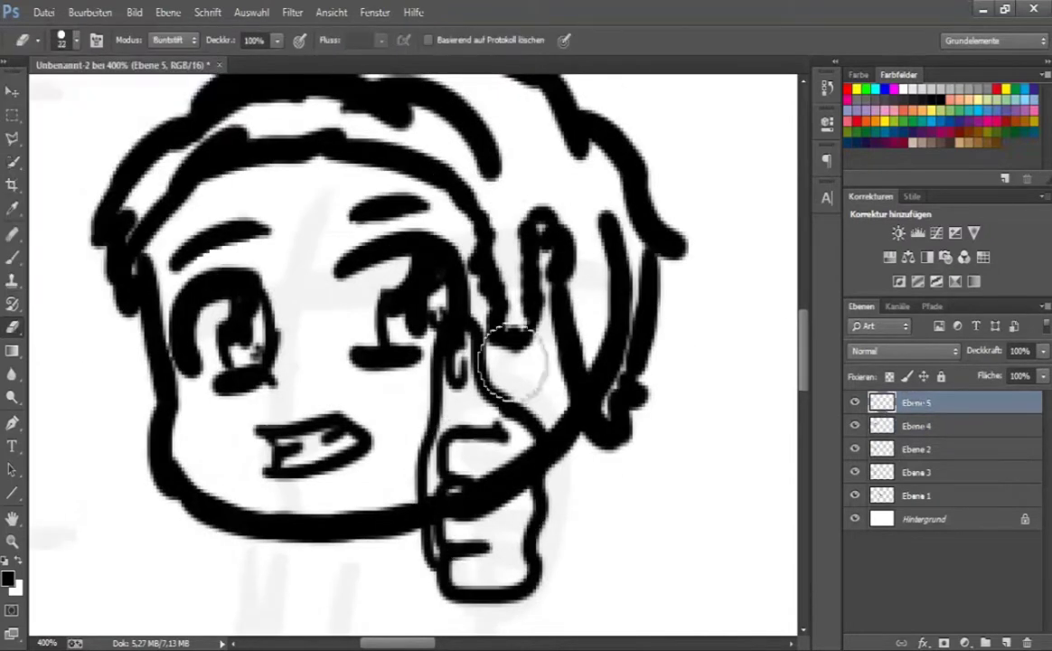
{"action": "key", "text": "alt+bracketleft"}
- Ink the shirt on Ebene 4 with its side edge below the raised hand, wavy hem, fold line and short sleeve
{"action": "scroll", "coordinate": [470, 357], "scroll_direction": "down", "scroll_amount": 4}
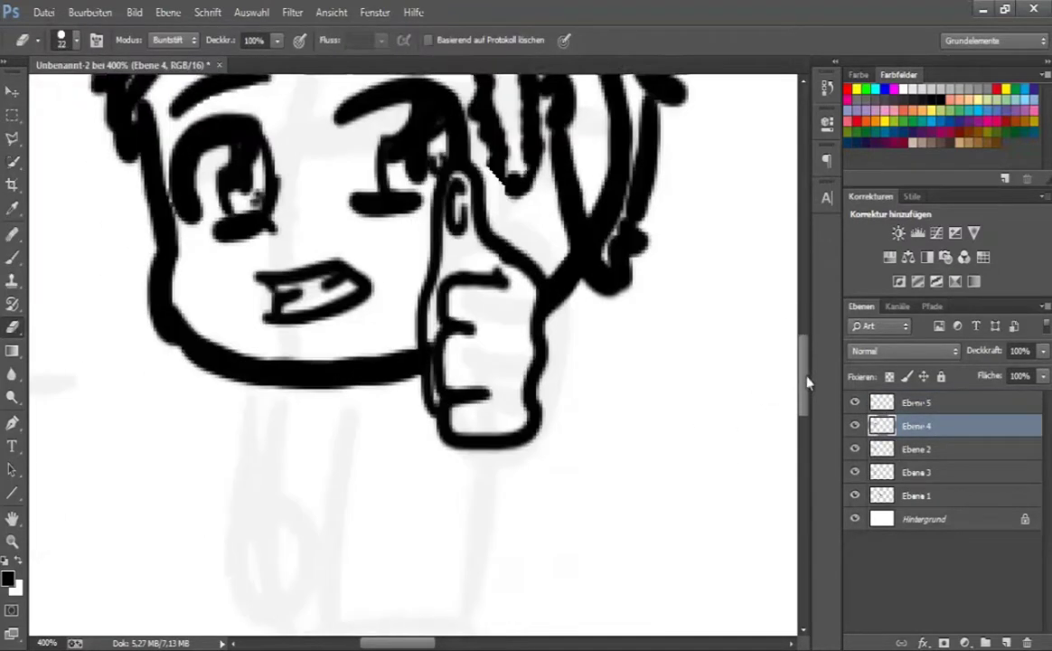
{"action": "key", "text": "b"}
{"action": "left_click_drag", "start_coordinate": [495, 412], "coordinate": [471, 543]}
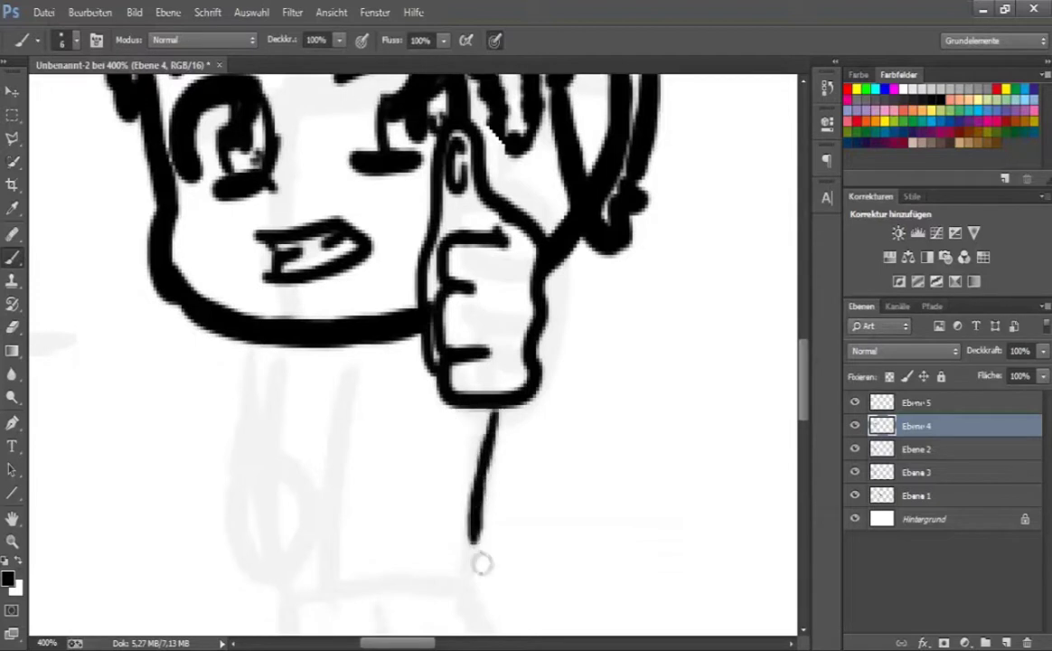
{"action": "scroll", "coordinate": [542, 389], "scroll_direction": "down", "scroll_amount": 4}
{"action": "left_click_drag", "start_coordinate": [488, 393], "coordinate": [290, 402]}
{"action": "scroll", "coordinate": [271, 389], "scroll_direction": "up", "scroll_amount": 4}
{"action": "left_click_drag", "start_coordinate": [251, 348], "coordinate": [260, 411]}
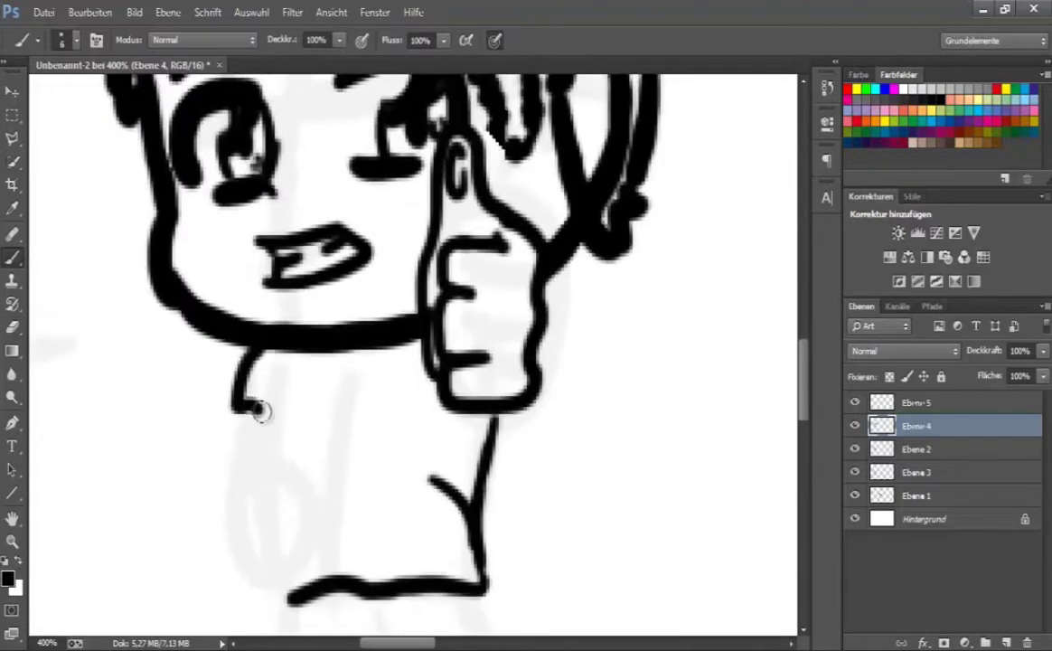
- Ink the chest fold and the lowered arm with its curled hand, and clean up the hand's outline with the eraser
{"action": "scroll", "coordinate": [341, 530], "scroll_direction": "down", "scroll_amount": 3}
{"action": "left_click_drag", "start_coordinate": [303, 318], "coordinate": [398, 327]}
{"action": "mouse_move", "coordinate": [264, 271]}
{"action": "left_mouse_down"}
{"action": "mouse_move", "coordinate": [234, 330]}
{"action": "mouse_move", "coordinate": [231, 396]}
{"action": "mouse_move", "coordinate": [299, 437]}
{"action": "mouse_move", "coordinate": [276, 346]}
{"action": "left_mouse_up"}
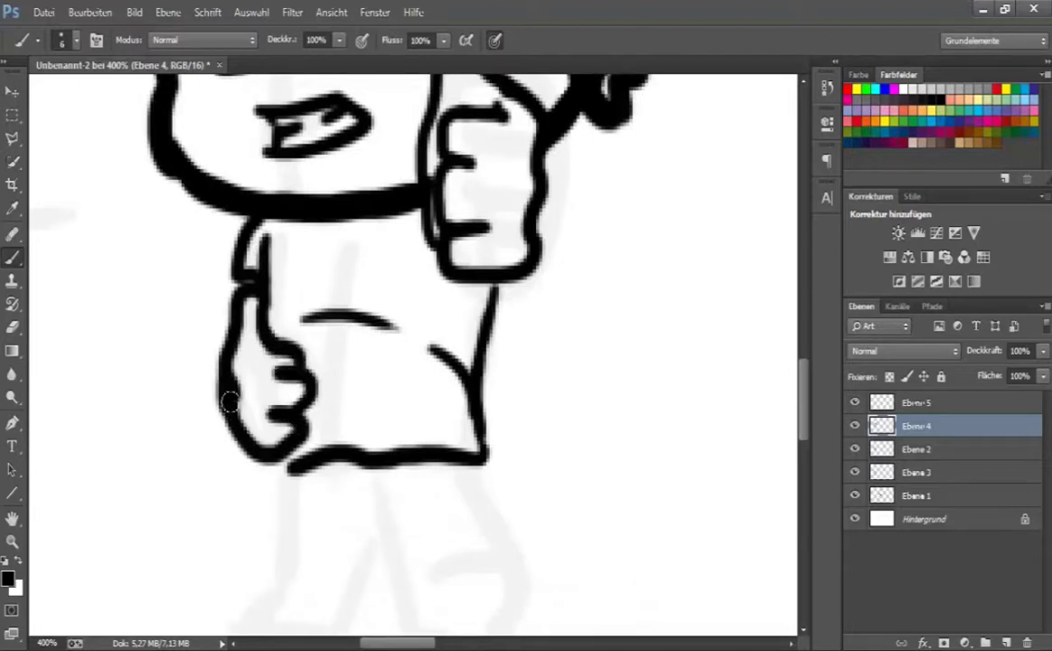
{"action": "key", "text": "e"}
{"action": "left_click", "coordinate": [72, 40]}
{"action": "left_click", "coordinate": [254, 384]}
{"action": "key", "text": "b"}
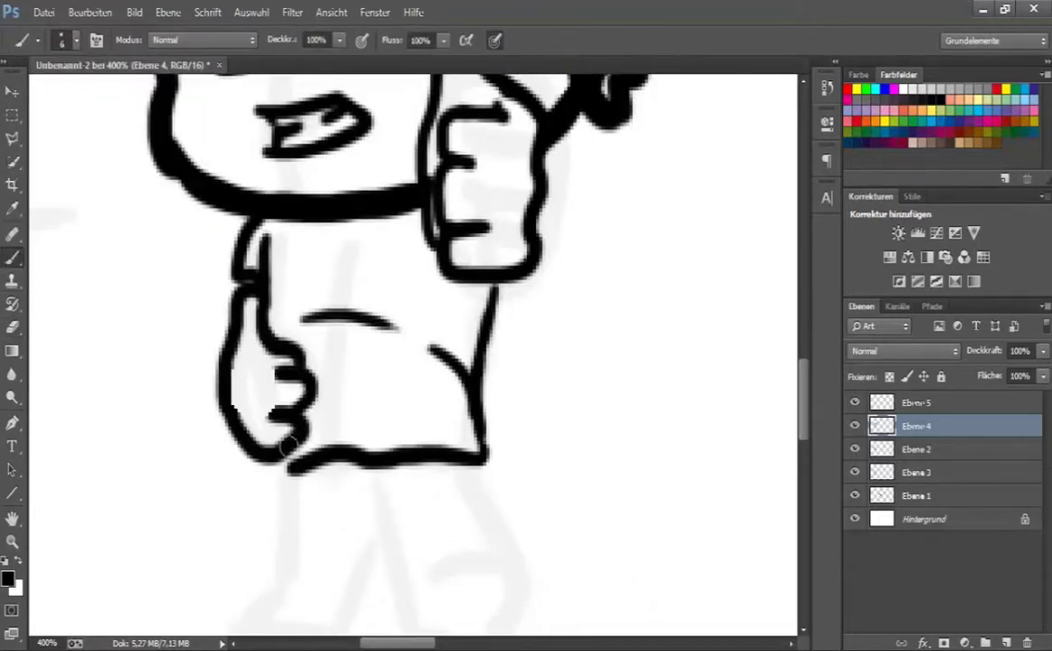
- Ink the trousers below the shirt with pocket, fly and rolled cuffs, plus the smaller shoe on Ebene 4
{"action": "scroll", "coordinate": [784, 382], "scroll_direction": "down", "scroll_amount": 3}
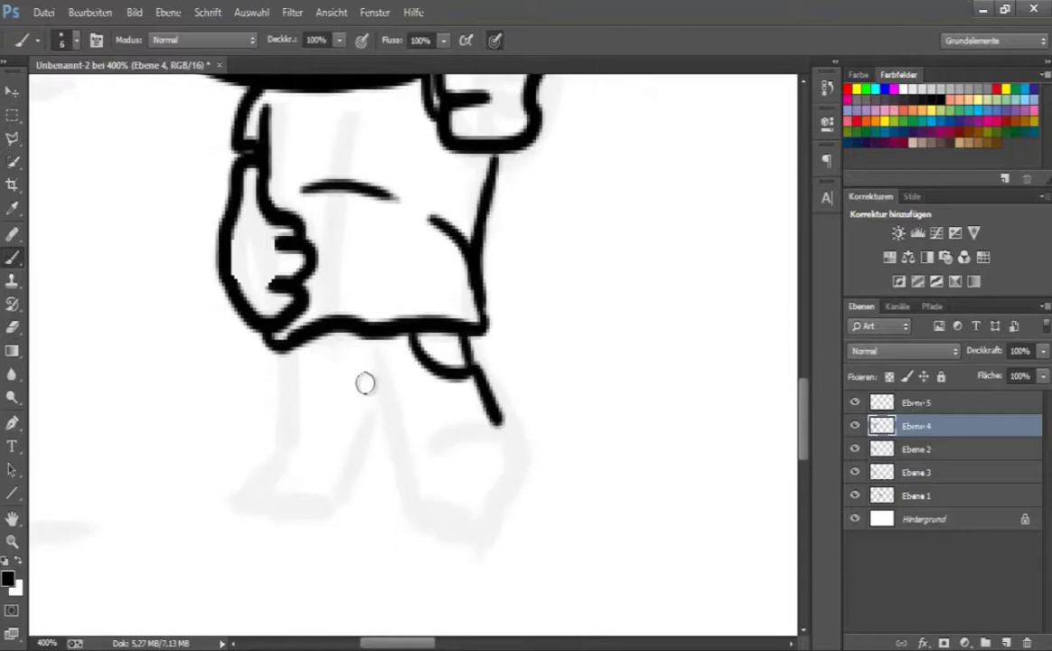
{"action": "left_click_drag", "start_coordinate": [377, 398], "coordinate": [500, 421]}
{"action": "mouse_move", "coordinate": [288, 408]}
{"action": "left_mouse_down"}
{"action": "mouse_move", "coordinate": [269, 436]}
{"action": "mouse_move", "coordinate": [350, 469]}
{"action": "left_mouse_up"}
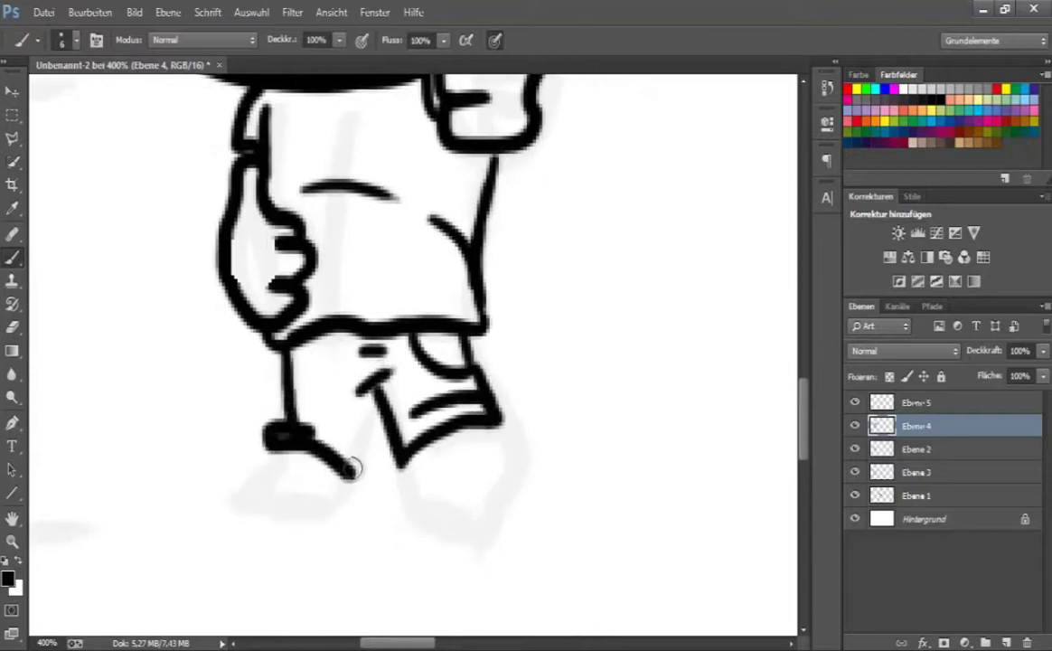
{"action": "left_click_drag", "start_coordinate": [271, 438], "coordinate": [310, 511]}
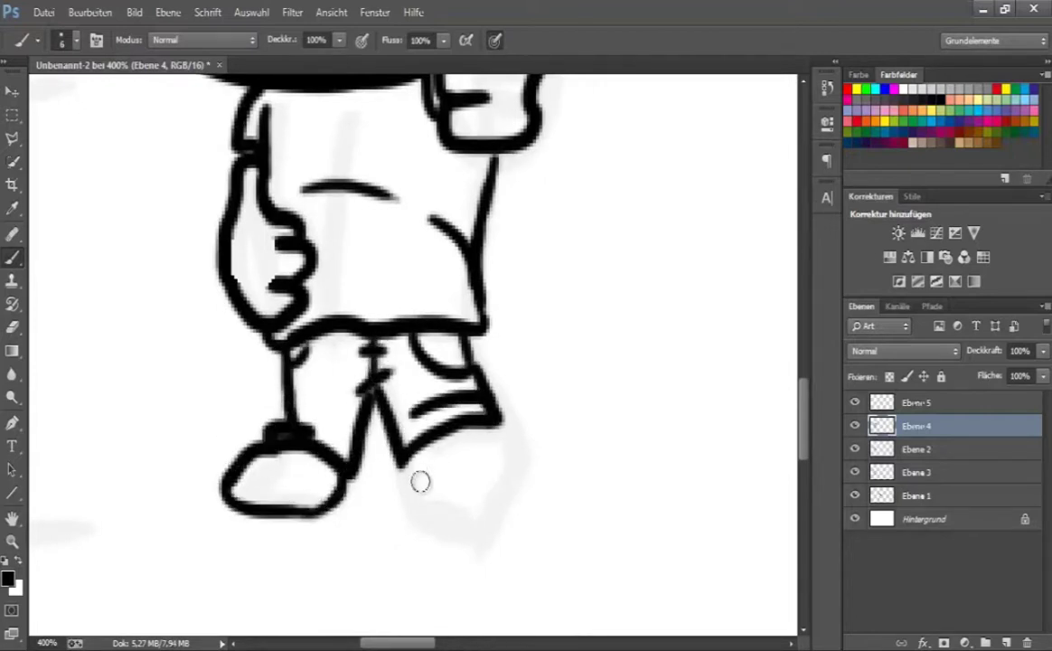
- Ink the larger rounded shoe with a thick outline and add small crease marks on the trouser leg
{"action": "key", "text": "ctrl+u"}
{"action": "key", "text": "Escape"}
{"action": "key", "text": "e"}
{"action": "key", "text": "b"}
{"action": "mouse_move", "coordinate": [375, 432]}
{"action": "left_mouse_down"}
{"action": "mouse_move", "coordinate": [528, 528]}
{"action": "mouse_move", "coordinate": [488, 421]}
{"action": "left_mouse_up"}
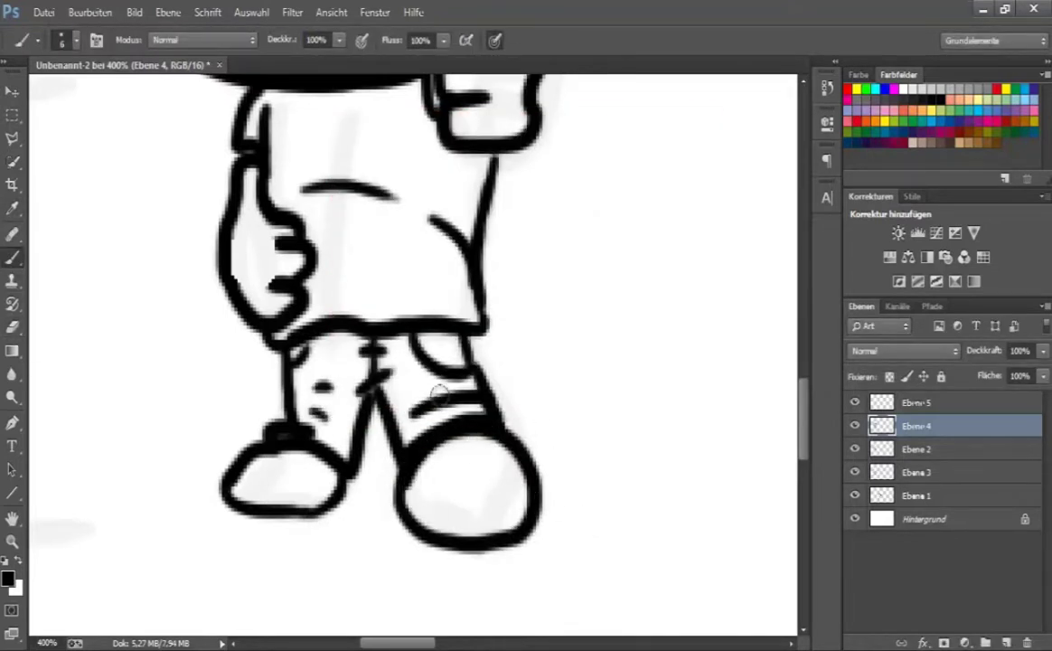
- Hide the sketch layers Ebene 3 and Ebene 1 and add a new layer at the top of the stack
{"action": "scroll", "coordinate": [437, 391], "scroll_direction": "up", "scroll_amount": 5}
{"action": "left_click", "coordinate": [917, 472]}
{"action": "left_click", "coordinate": [855, 472]}
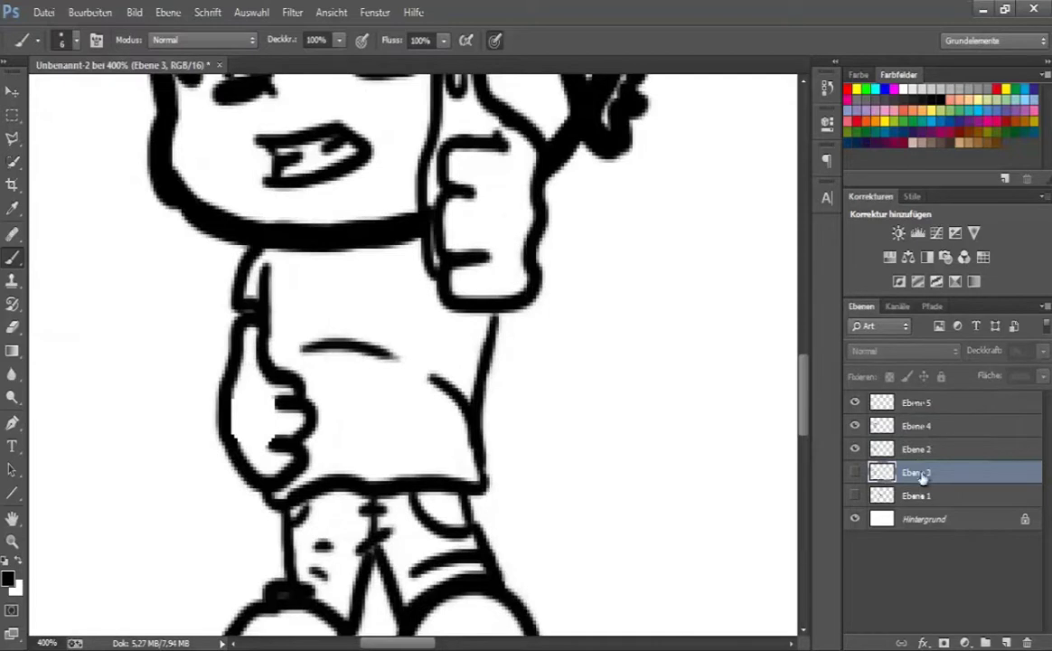
{"action": "scroll", "coordinate": [434, 362], "scroll_direction": "up", "scroll_amount": 9}
{"action": "key", "text": "ctrl+shift+alt+n"}
{"action": "left_click_drag", "start_coordinate": [918, 471], "coordinate": [917, 402]}
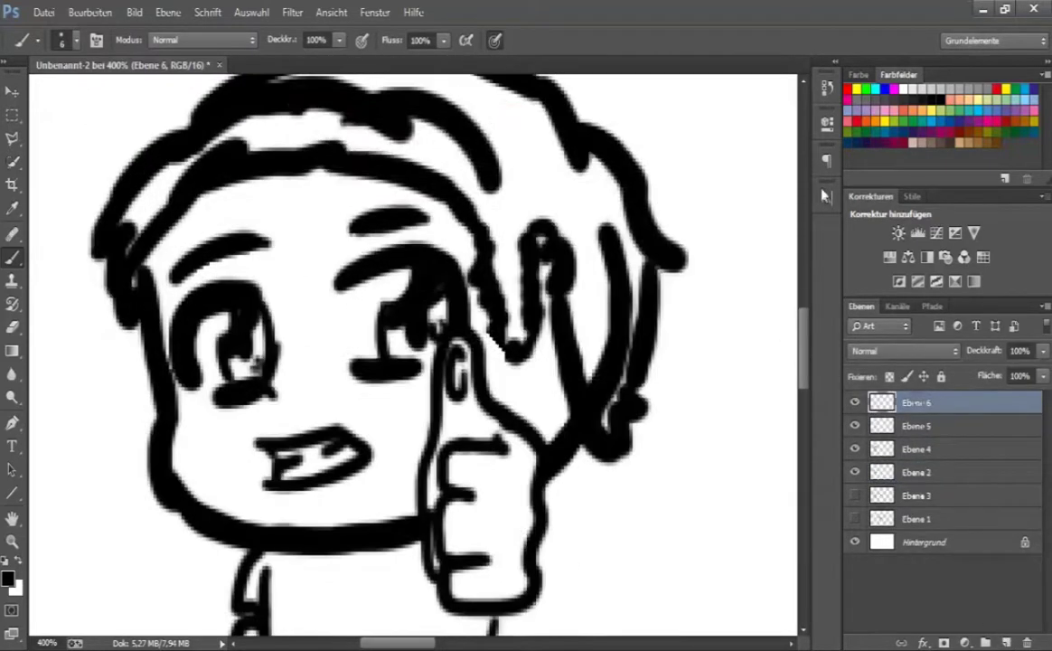
- Fill the face and both hands with a beige skin tone using a 34 px brush, with the layer directly above the background
{"action": "left_click", "coordinate": [824, 195]}
{"action": "left_click", "coordinate": [782, 299]}
{"action": "mouse_move", "coordinate": [522, 388]}
{"action": "left_mouse_down"}
{"action": "mouse_move", "coordinate": [521, 338]}
{"action": "mouse_move", "coordinate": [521, 367]}
{"action": "left_mouse_up"}
{"action": "left_click", "coordinate": [406, 191]}
{"action": "left_click", "coordinate": [382, 181]}
{"action": "left_click", "coordinate": [359, 176]}
{"action": "key", "text": "Return"}
{"action": "key", "text": "b"}
{"action": "left_click", "coordinate": [61, 40]}
{"action": "mouse_move", "coordinate": [299, 249]}
{"action": "left_mouse_down"}
{"action": "mouse_move", "coordinate": [303, 347]}
{"action": "mouse_move", "coordinate": [365, 347]}
{"action": "mouse_move", "coordinate": [482, 556]}
{"action": "mouse_move", "coordinate": [540, 301]}
{"action": "mouse_move", "coordinate": [283, 206]}
{"action": "mouse_move", "coordinate": [279, 441]}
{"action": "mouse_move", "coordinate": [246, 348]}
{"action": "left_mouse_up"}
{"action": "key", "text": "ctrl+shift+bracketleft"}
{"action": "scroll", "coordinate": [271, 406], "scroll_direction": "down", "scroll_amount": 5}
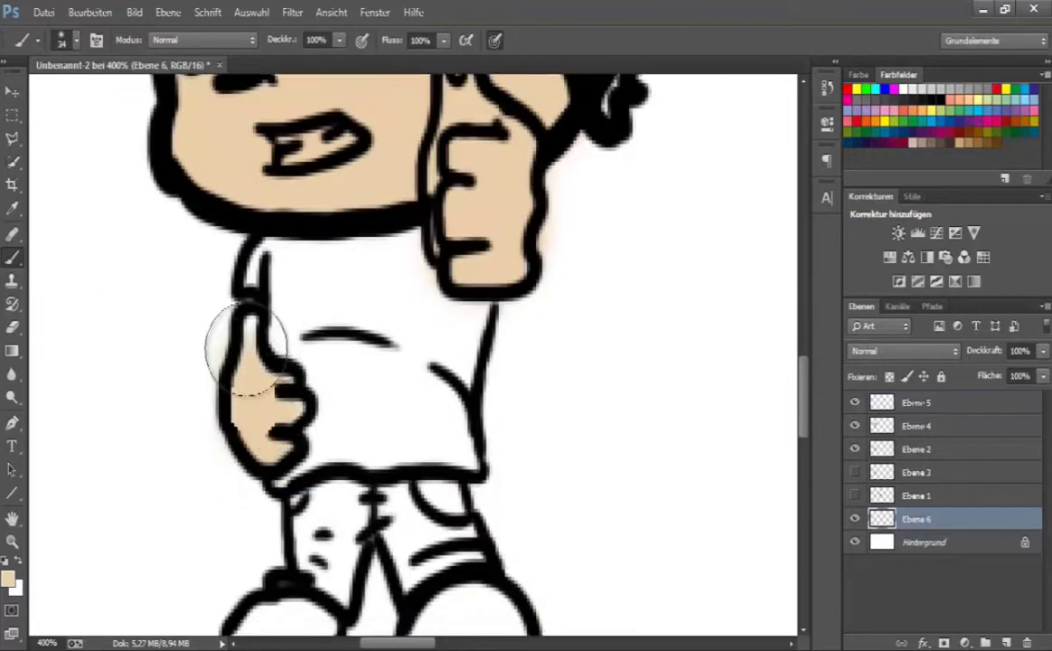
- Erase the skin colour spilling outside the outlines with a 14 px eraser and repaint the gap between hair and raised hand
{"action": "key", "text": "e"}
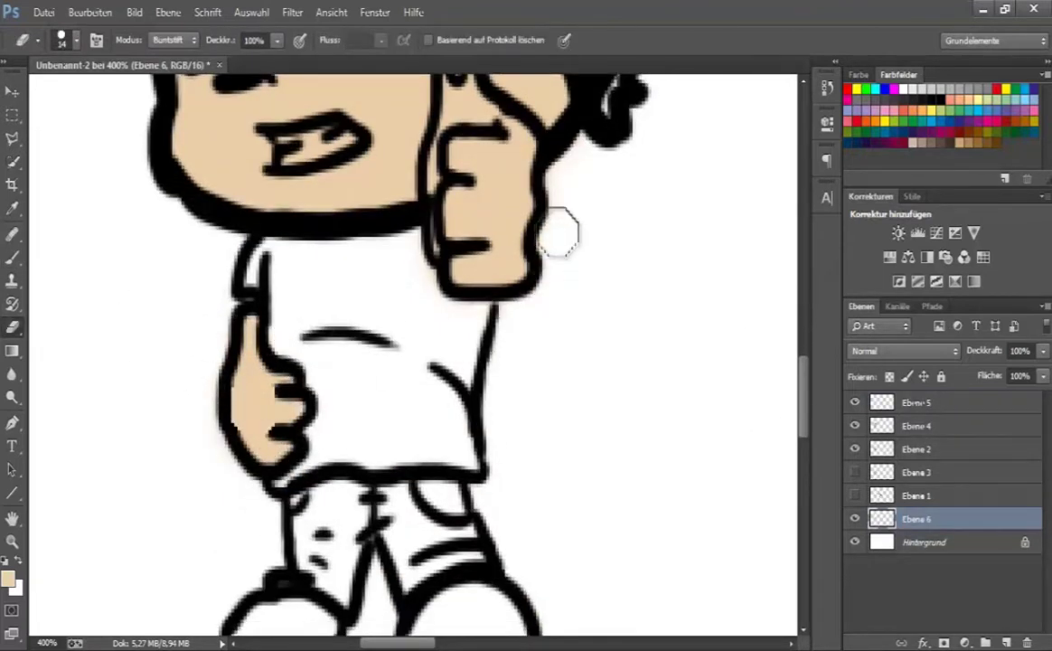
{"action": "scroll", "coordinate": [404, 254], "scroll_direction": "up", "scroll_amount": 5}
{"action": "left_click_drag", "start_coordinate": [543, 425], "coordinate": [510, 362]}
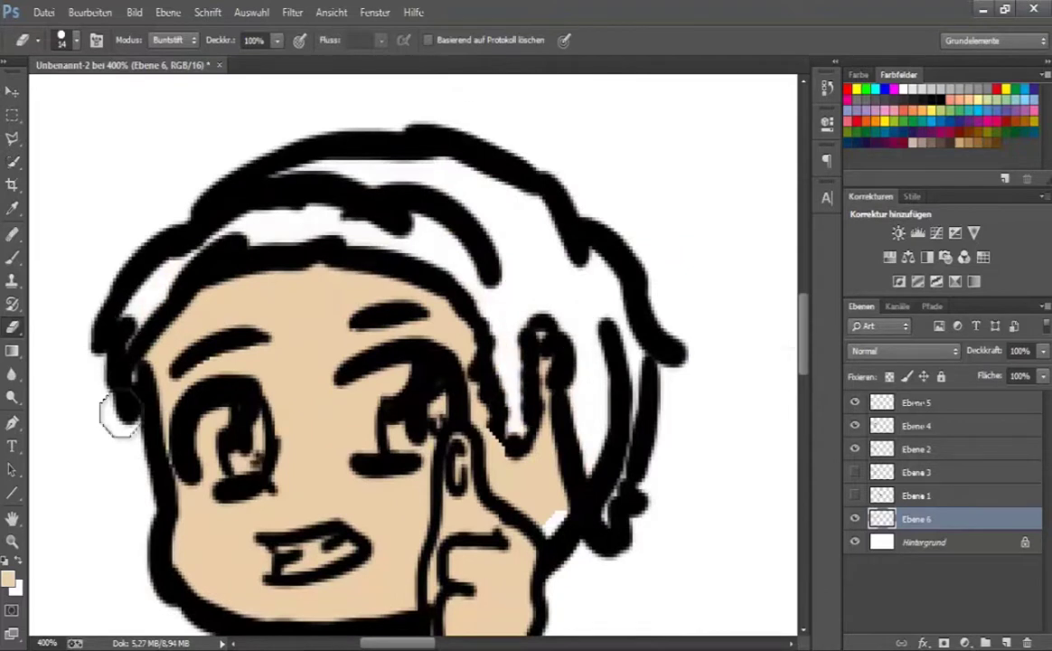
{"action": "left_click", "coordinate": [12, 258]}
{"action": "left_click_drag", "start_coordinate": [536, 499], "coordinate": [520, 479]}
{"action": "scroll", "coordinate": [362, 452], "scroll_direction": "down", "scroll_amount": 3}
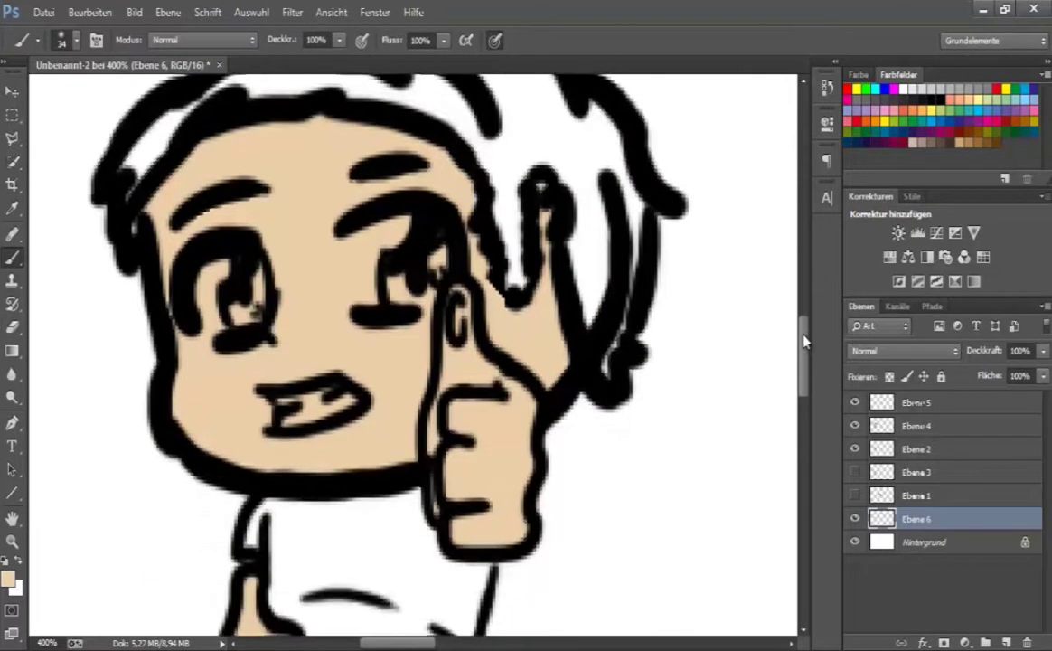
- Paint the hair yellow-green with a 17 px brush on a new layer above the skin layer
{"action": "scroll", "coordinate": [362, 362], "scroll_direction": "up", "scroll_amount": 1}
{"action": "key", "text": "bracketleft"}
{"action": "key", "text": "bracketleft"}
{"action": "key", "text": "bracketleft"}
{"action": "key", "text": "bracketleft"}
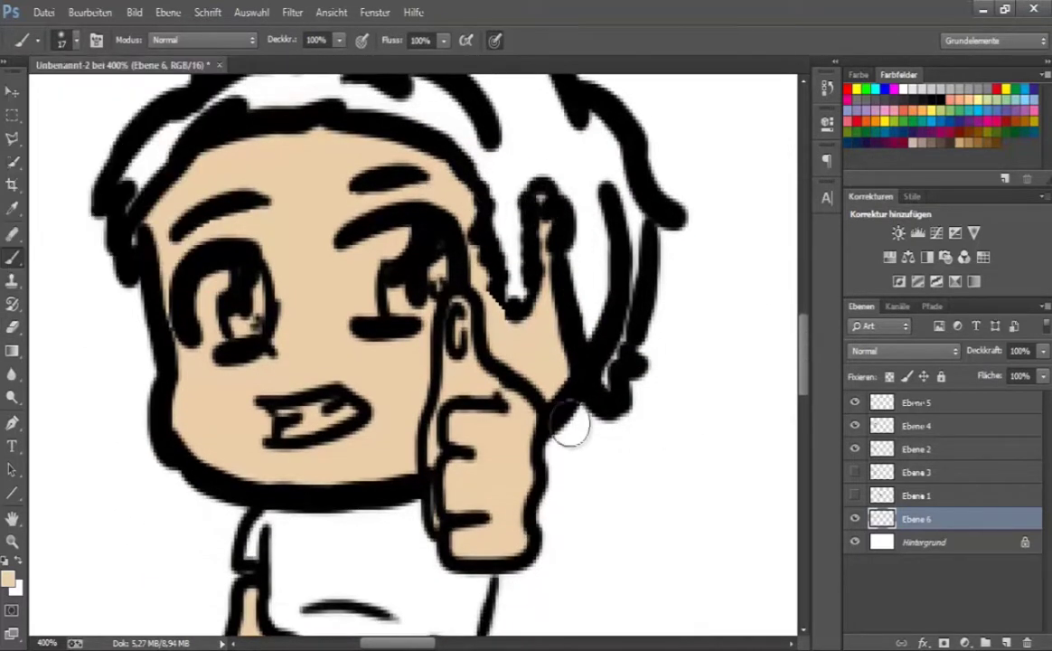
{"action": "scroll", "coordinate": [732, 299], "scroll_direction": "down", "scroll_amount": 2}
{"action": "key", "text": "ctrl+alt+shift+n"}
{"action": "scroll", "coordinate": [732, 362], "scroll_direction": "up", "scroll_amount": 3}
{"action": "left_click", "coordinate": [826, 197]}
{"action": "left_click", "coordinate": [779, 298]}
{"action": "left_click", "coordinate": [511, 352]}
{"action": "left_click_drag", "start_coordinate": [512, 359], "coordinate": [512, 349]}
{"action": "mouse_move", "coordinate": [439, 179]}
{"action": "left_mouse_down"}
{"action": "mouse_move", "coordinate": [365, 174]}
{"action": "mouse_move", "coordinate": [425, 181]}
{"action": "left_mouse_up"}
{"action": "key", "text": "Return"}
{"action": "key", "text": "b"}
{"action": "mouse_move", "coordinate": [543, 271]}
{"action": "left_mouse_down"}
{"action": "mouse_move", "coordinate": [574, 314]}
{"action": "mouse_move", "coordinate": [570, 407]}
{"action": "mouse_move", "coordinate": [573, 282]}
{"action": "mouse_move", "coordinate": [306, 169]}
{"action": "mouse_move", "coordinate": [494, 305]}
{"action": "mouse_move", "coordinate": [429, 237]}
{"action": "mouse_move", "coordinate": [134, 373]}
{"action": "left_mouse_up"}
{"action": "scroll", "coordinate": [133, 373], "scroll_direction": "down", "scroll_amount": 5}
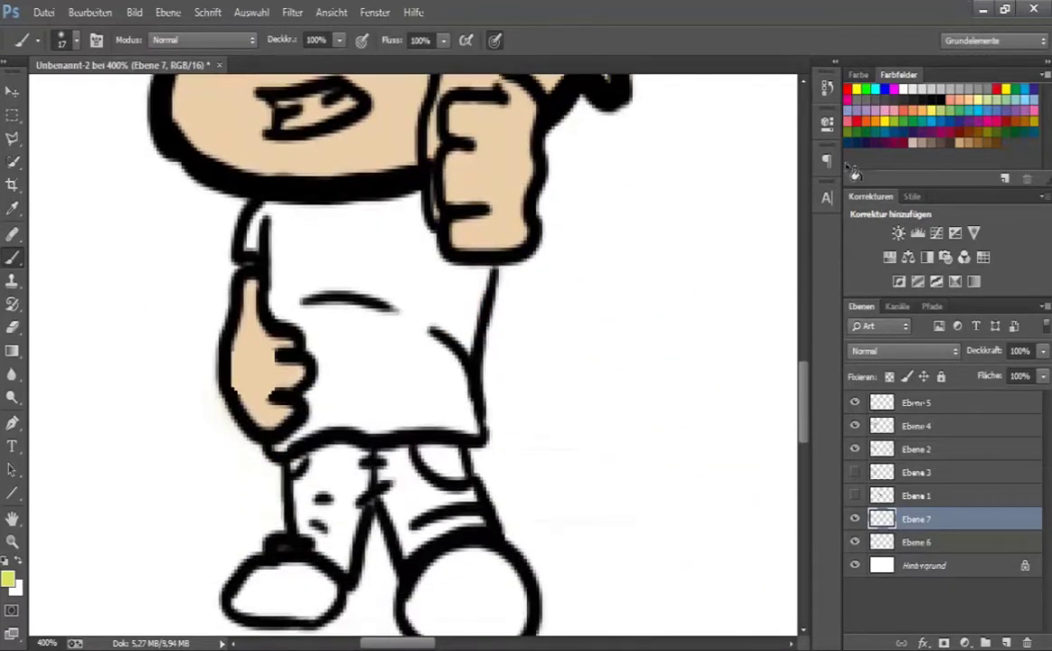
- Paint the trousers bright blue on a new layer and erase the colour outside their outline
{"action": "key", "text": "ctrl+shift+alt+n"}
{"action": "left_click", "coordinate": [826, 197]}
{"action": "left_click", "coordinate": [777, 298]}
{"action": "left_click_drag", "start_coordinate": [519, 325], "coordinate": [519, 227]}
{"action": "left_click", "coordinate": [700, 148]}
{"action": "left_click", "coordinate": [827, 197]}
{"action": "mouse_move", "coordinate": [361, 452]}
{"action": "left_mouse_down"}
{"action": "mouse_move", "coordinate": [443, 497]}
{"action": "mouse_move", "coordinate": [334, 411]}
{"action": "mouse_move", "coordinate": [298, 516]}
{"action": "mouse_move", "coordinate": [289, 424]}
{"action": "left_mouse_up"}
{"action": "key", "text": "e"}
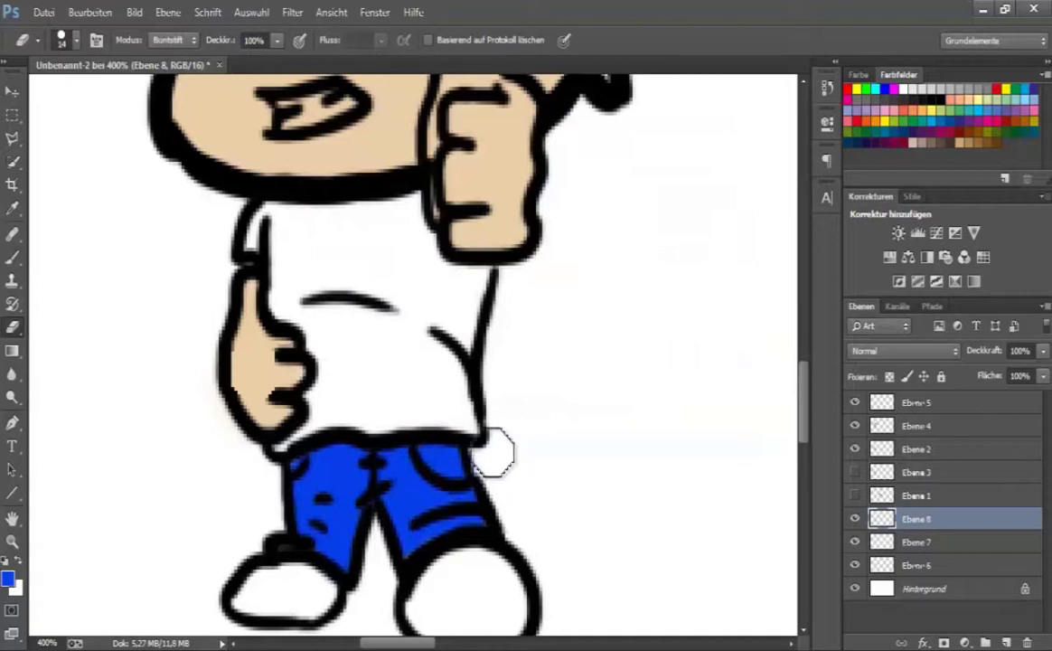
{"action": "key", "text": "b"}
- Paint both shoes black on a new layer, leaving a white highlight on the upper part of each
{"action": "scroll", "coordinate": [583, 407], "scroll_direction": "down", "scroll_amount": 5}
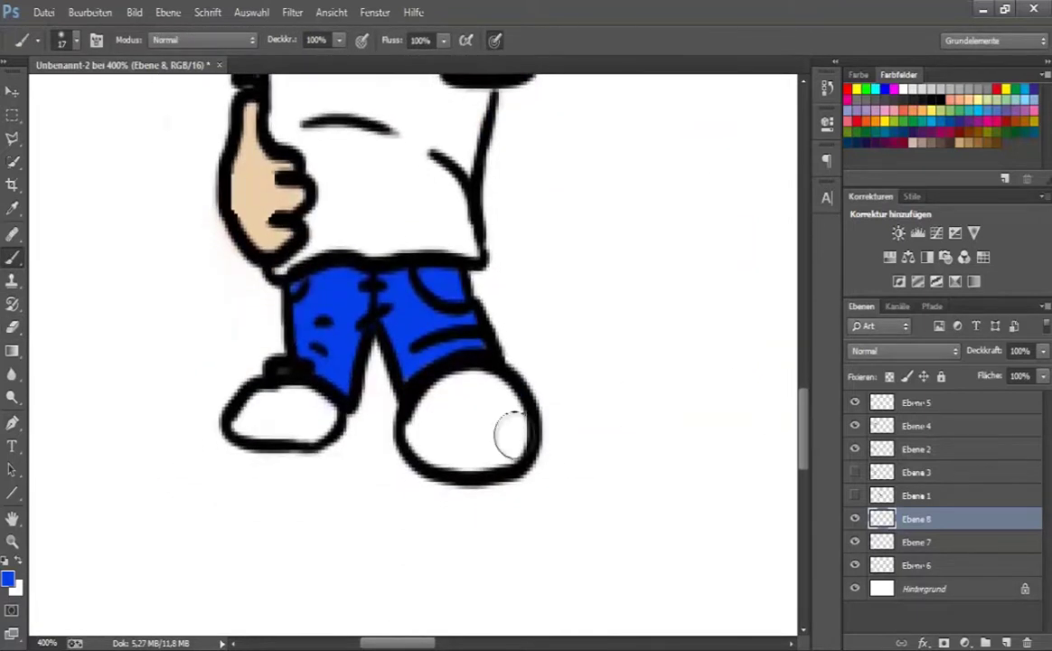
{"action": "key", "text": "ctrl+shift+alt+n"}
{"action": "left_click", "coordinate": [13, 162]}
{"action": "key", "text": "b"}
{"action": "mouse_move", "coordinate": [425, 402]}
{"action": "left_mouse_down"}
{"action": "mouse_move", "coordinate": [462, 441]}
{"action": "mouse_move", "coordinate": [476, 415]}
{"action": "mouse_move", "coordinate": [470, 447]}
{"action": "mouse_move", "coordinate": [489, 398]}
{"action": "left_mouse_up"}
{"action": "key", "text": "e"}
{"action": "key", "text": "b"}
{"action": "mouse_move", "coordinate": [221, 418]}
{"action": "left_mouse_down"}
{"action": "mouse_move", "coordinate": [272, 417]}
{"action": "mouse_move", "coordinate": [303, 380]}
{"action": "left_mouse_up"}
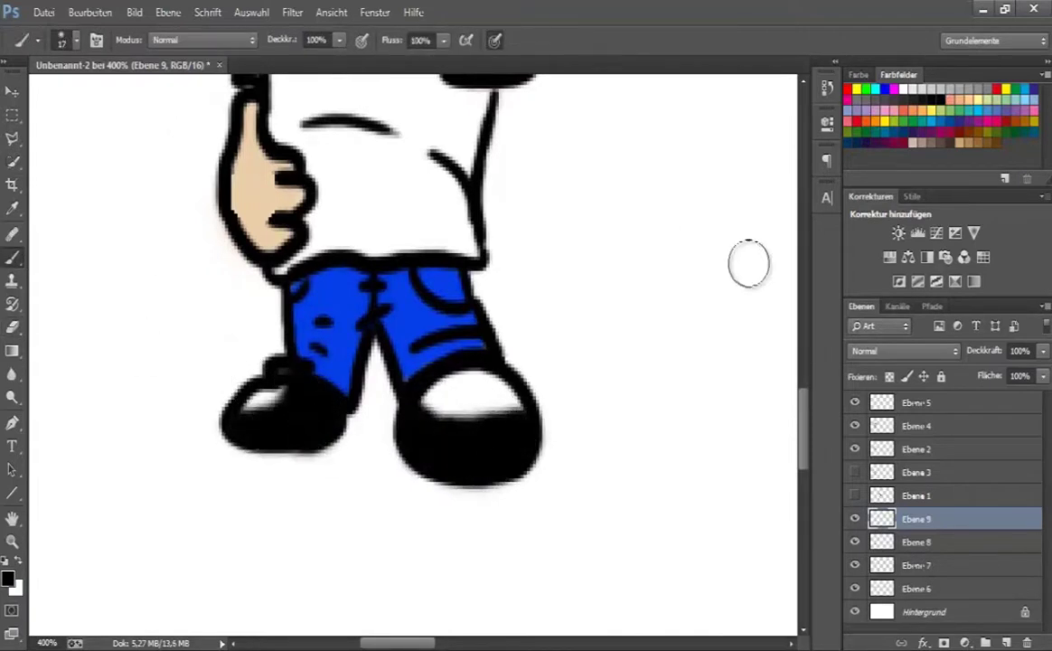
- Paint the shirt green on a new layer and move that layer directly above the background
{"action": "scroll", "coordinate": [732, 366], "scroll_direction": "up", "scroll_amount": 8}
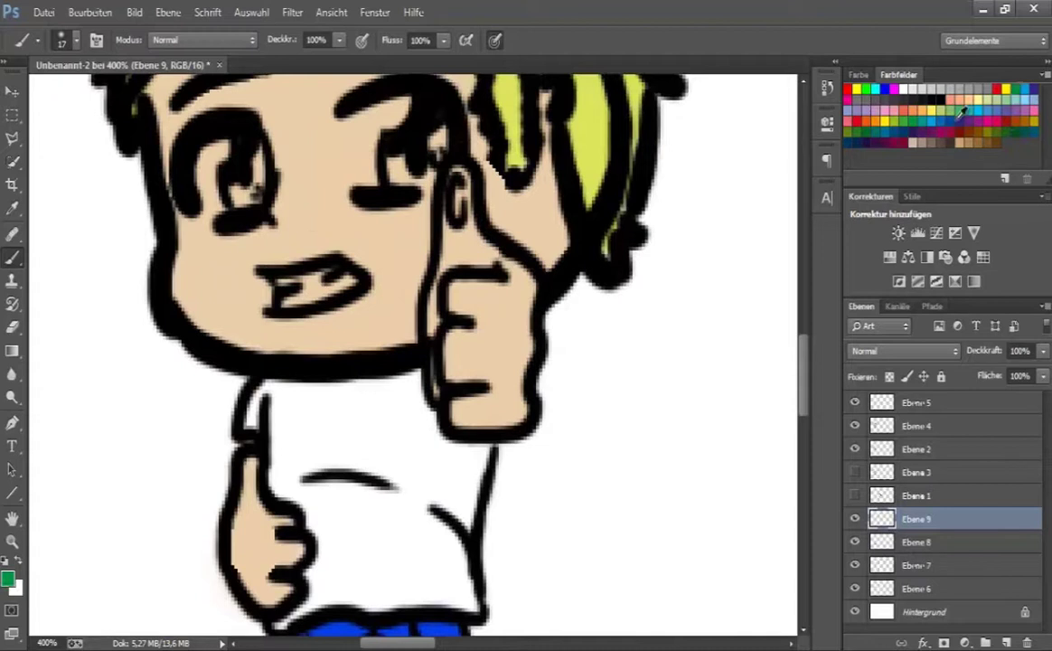
{"action": "left_click_drag", "start_coordinate": [420, 461], "coordinate": [438, 543]}
{"action": "key", "text": "e"}
{"action": "left_click_drag", "start_coordinate": [376, 458], "coordinate": [443, 533]}
{"action": "left_click", "coordinate": [984, 642]}
{"action": "left_click", "coordinate": [13, 259]}
{"action": "mouse_move", "coordinate": [425, 416]}
{"action": "left_mouse_down"}
{"action": "mouse_move", "coordinate": [289, 425]}
{"action": "mouse_move", "coordinate": [263, 362]}
{"action": "mouse_move", "coordinate": [398, 352]}
{"action": "mouse_move", "coordinate": [487, 468]}
{"action": "mouse_move", "coordinate": [271, 543]}
{"action": "mouse_move", "coordinate": [397, 524]}
{"action": "left_mouse_up"}
{"action": "left_click_drag", "start_coordinate": [918, 519], "coordinate": [918, 608]}
- Hide the sketch layer Ebene 2
{"action": "mouse_move", "coordinate": [805, 393]}
{"action": "left_mouse_down"}
{"action": "mouse_move", "coordinate": [805, 420]}
{"action": "mouse_move", "coordinate": [804, 334]}
{"action": "mouse_move", "coordinate": [813, 369]}
{"action": "left_mouse_up"}
{"action": "left_click", "coordinate": [855, 441]}
{"action": "left_click", "coordinate": [855, 435]}
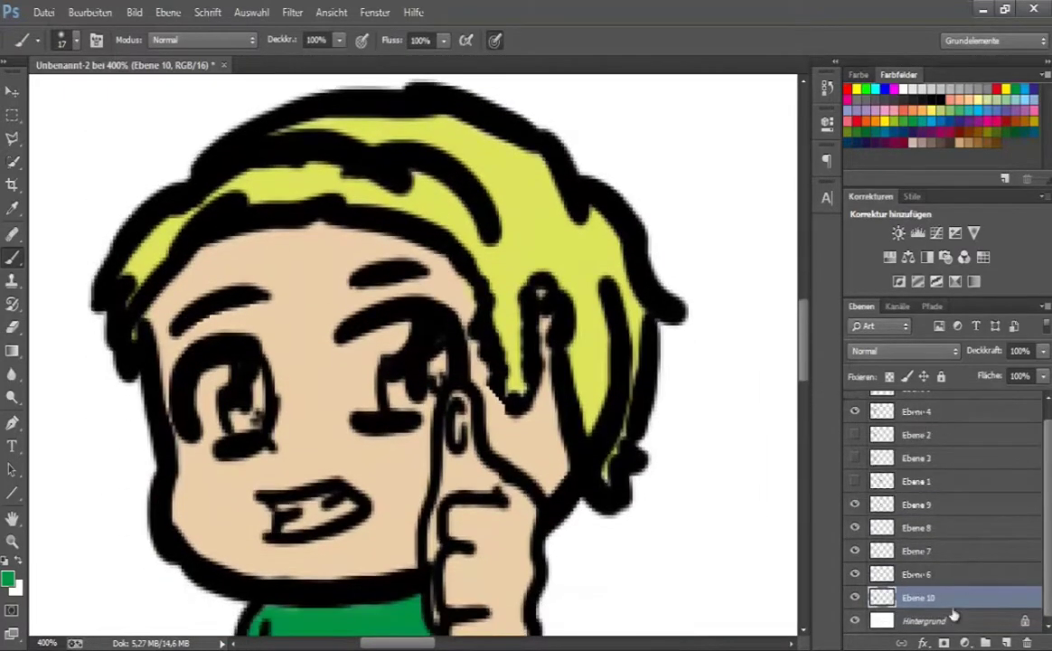
- Paint the whites of both eyes on the skin layer Ebene 6
{"action": "left_click", "coordinate": [909, 576]}
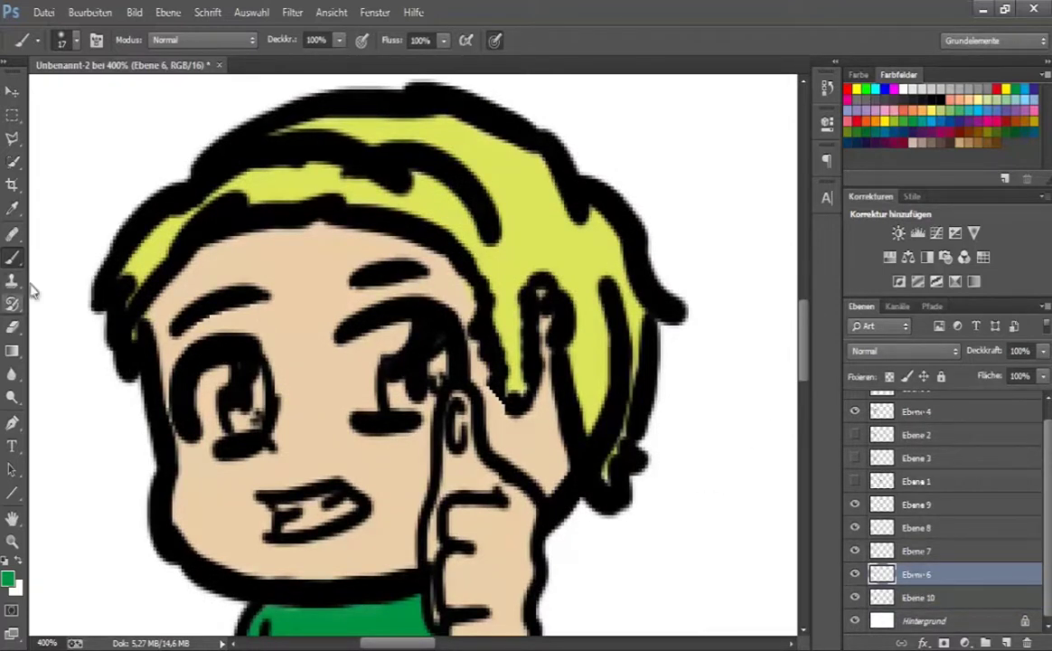
{"action": "mouse_move", "coordinate": [230, 407]}
{"action": "left_mouse_down"}
{"action": "mouse_move", "coordinate": [195, 367]}
{"action": "mouse_move", "coordinate": [207, 361]}
{"action": "left_mouse_up"}
{"action": "left_click_drag", "start_coordinate": [316, 348], "coordinate": [425, 357]}
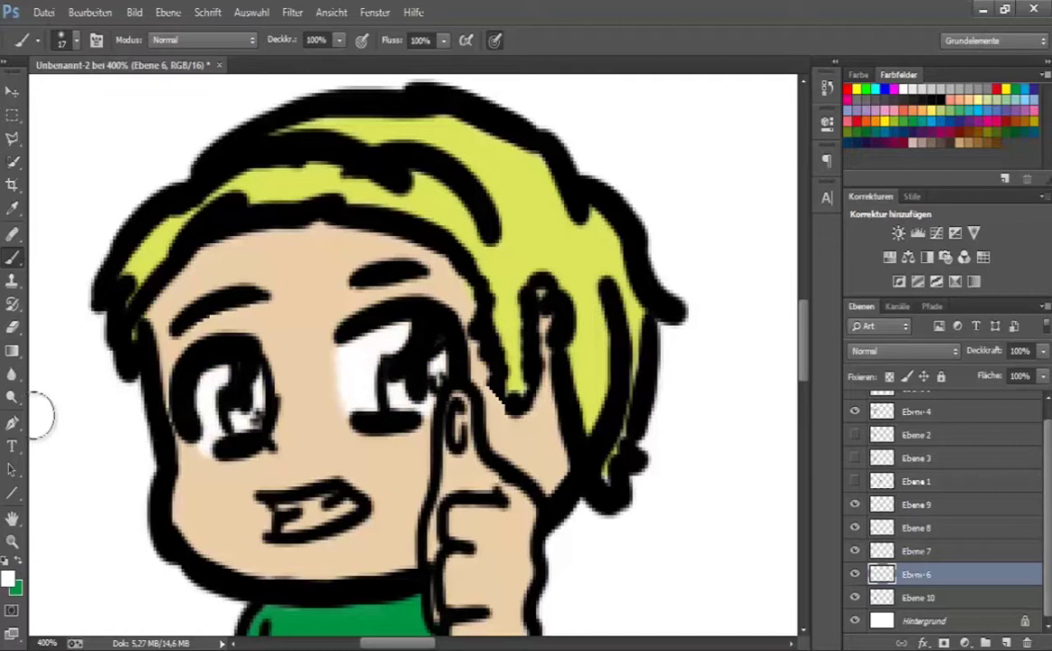
- Shade the forehead, cheek, jaw and the strip beside the raised thumb with a tan darker than the sampled skin tone
{"action": "key", "text": "i"}
{"action": "left_click", "coordinate": [208, 506]}
{"action": "left_click", "coordinate": [8, 578]}
{"action": "key", "text": "Return"}
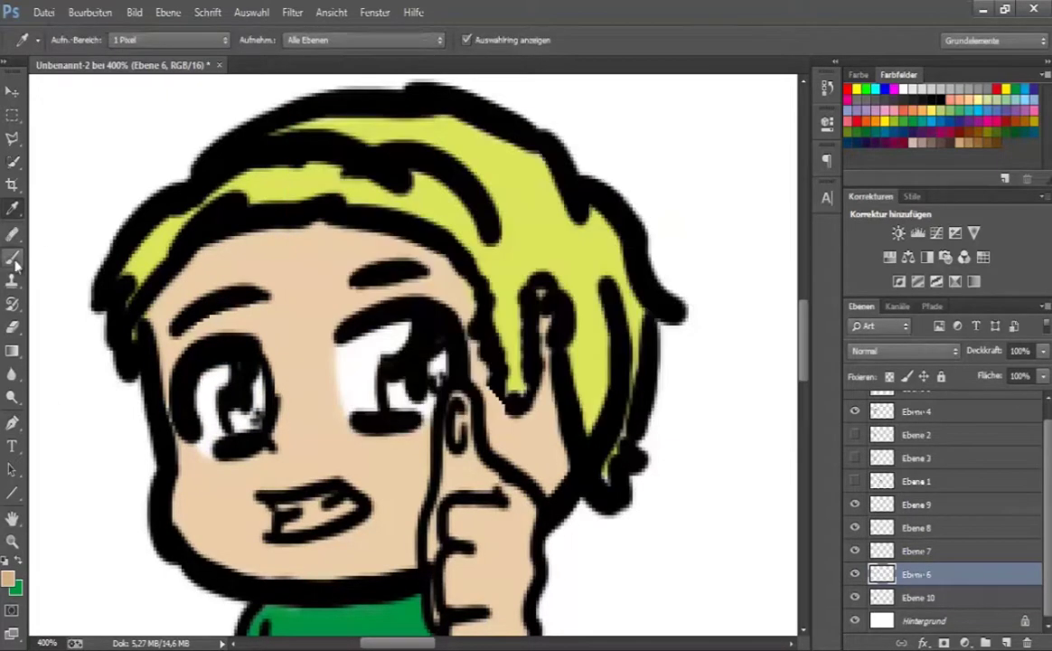
{"action": "key", "text": "b"}
{"action": "mouse_move", "coordinate": [182, 340]}
{"action": "left_mouse_down"}
{"action": "mouse_move", "coordinate": [150, 307]}
{"action": "mouse_move", "coordinate": [271, 251]}
{"action": "mouse_move", "coordinate": [435, 282]}
{"action": "mouse_move", "coordinate": [314, 314]}
{"action": "mouse_move", "coordinate": [262, 271]}
{"action": "left_mouse_up"}
{"action": "scroll", "coordinate": [226, 326], "scroll_direction": "down", "scroll_amount": 2}
{"action": "mouse_move", "coordinate": [183, 376]}
{"action": "left_mouse_down"}
{"action": "mouse_move", "coordinate": [277, 376]}
{"action": "mouse_move", "coordinate": [267, 481]}
{"action": "mouse_move", "coordinate": [192, 441]}
{"action": "mouse_move", "coordinate": [172, 389]}
{"action": "left_mouse_up"}
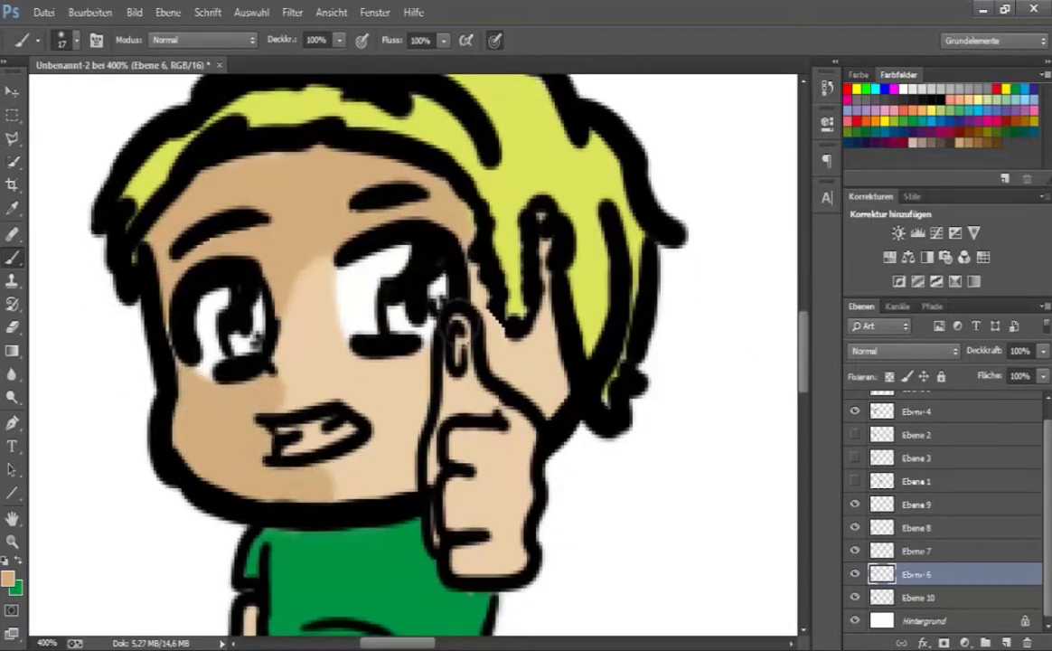
{"action": "left_click_drag", "start_coordinate": [389, 475], "coordinate": [416, 391]}
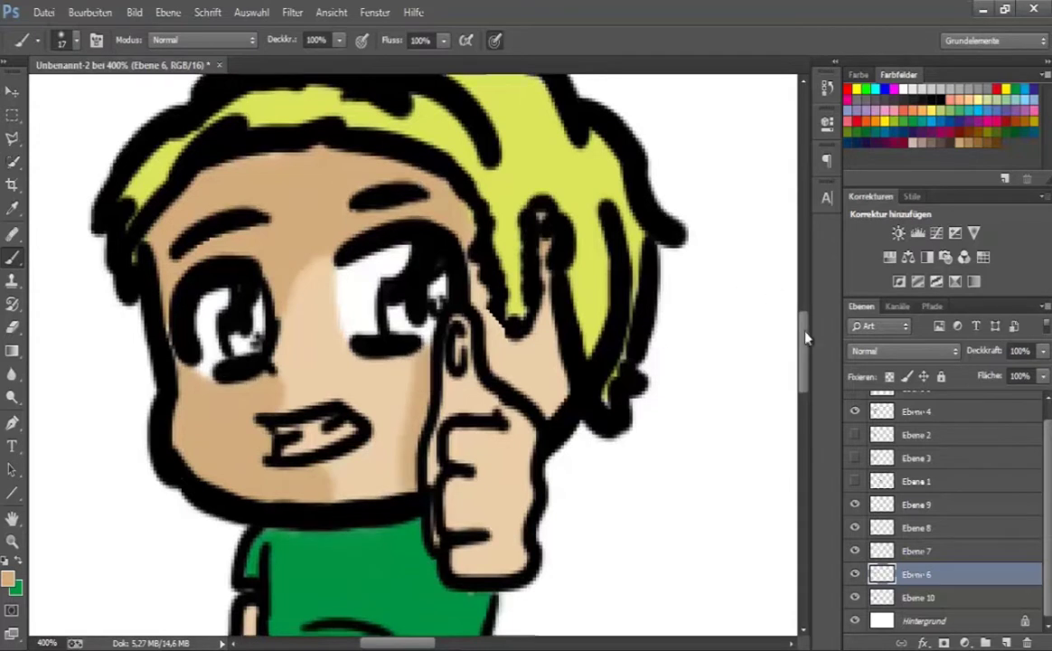
- Deepen the face shading with a still darker tan along the jaw, outer cheek and hairline
{"action": "scroll", "coordinate": [794, 339], "scroll_direction": "up", "scroll_amount": 2}
{"action": "mouse_move", "coordinate": [176, 461]}
{"action": "left_mouse_down"}
{"action": "mouse_move", "coordinate": [207, 511]}
{"action": "mouse_move", "coordinate": [152, 398]}
{"action": "mouse_move", "coordinate": [210, 312]}
{"action": "left_mouse_up"}
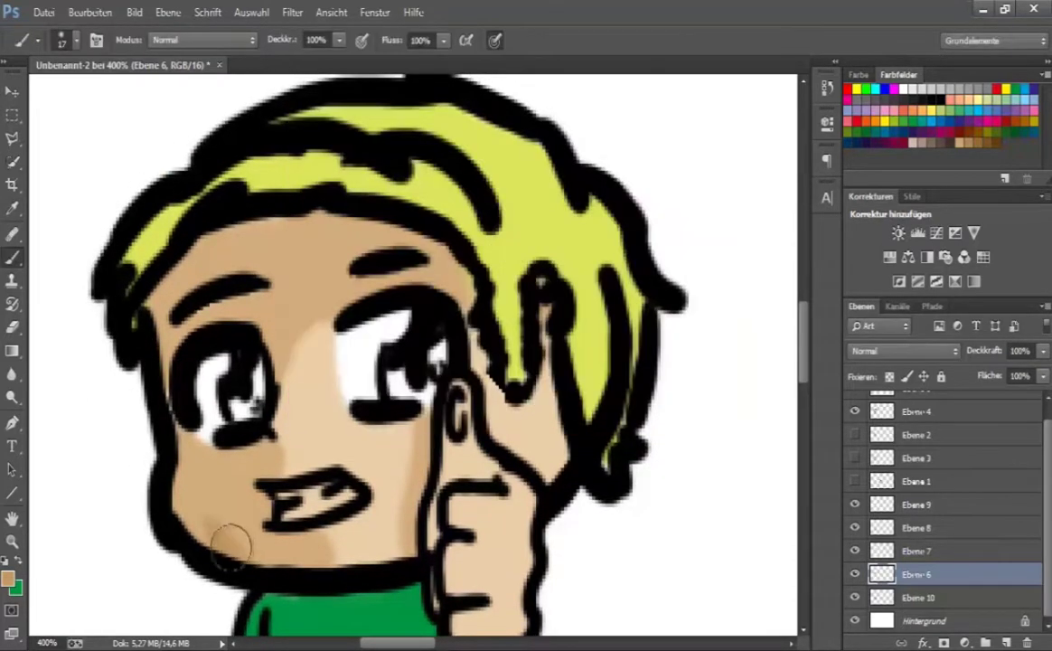
{"action": "mouse_move", "coordinate": [154, 288]}
{"action": "left_mouse_down"}
{"action": "mouse_move", "coordinate": [313, 225]}
{"action": "mouse_move", "coordinate": [432, 270]}
{"action": "left_mouse_up"}
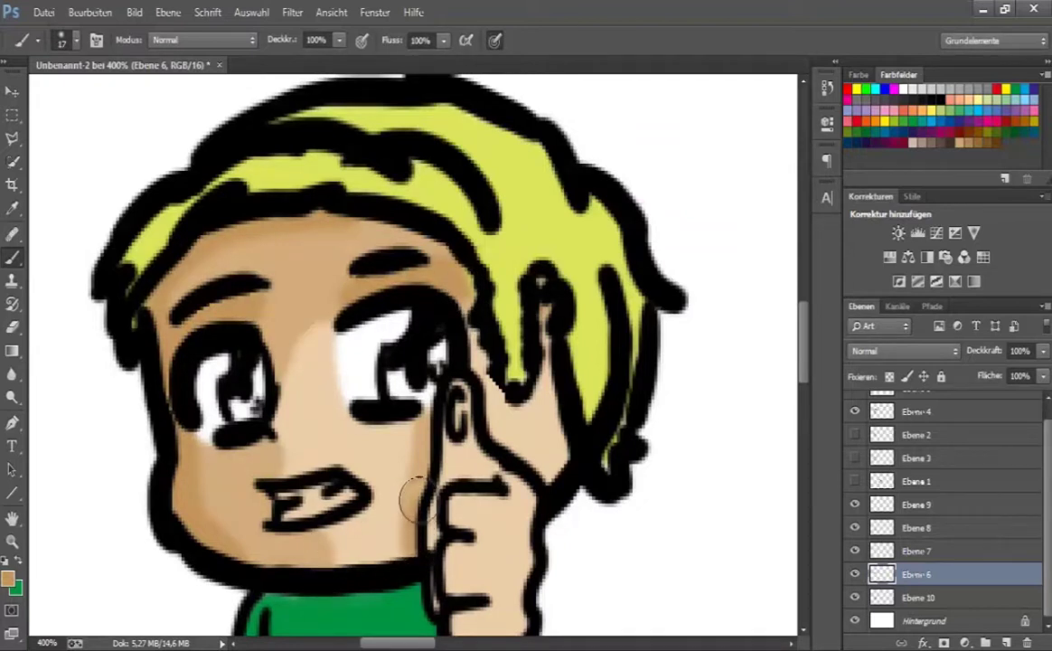
- Soften the edges of the face shading with the Blur tool at a 35 px size
{"action": "key", "text": "r"}
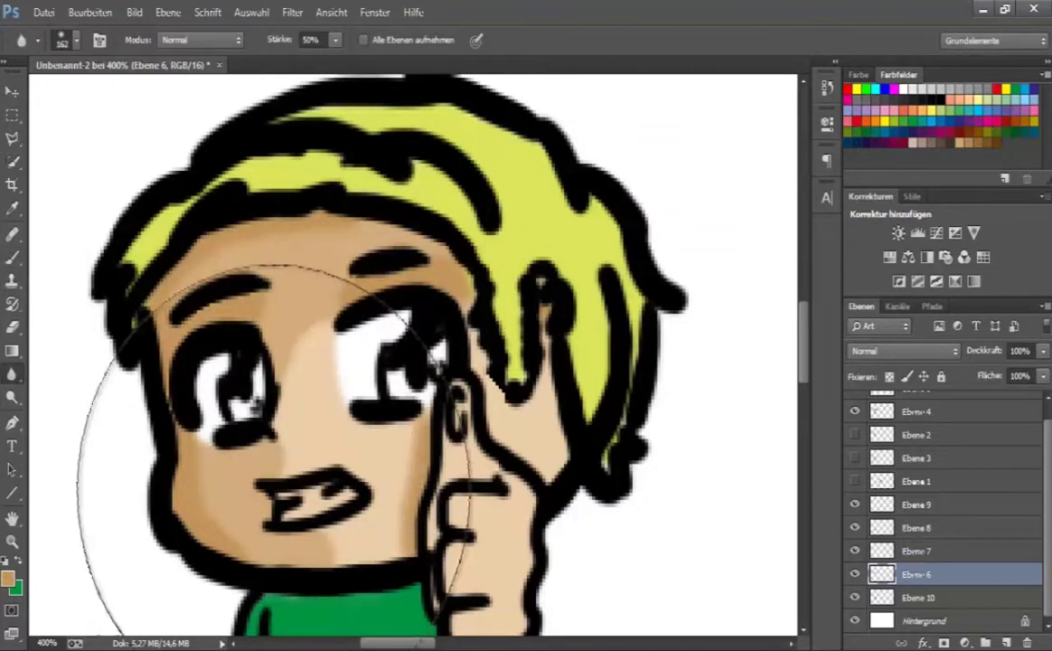
{"action": "left_click", "coordinate": [61, 40]}
{"action": "type", "text": "35"}
{"action": "key", "text": "Return"}
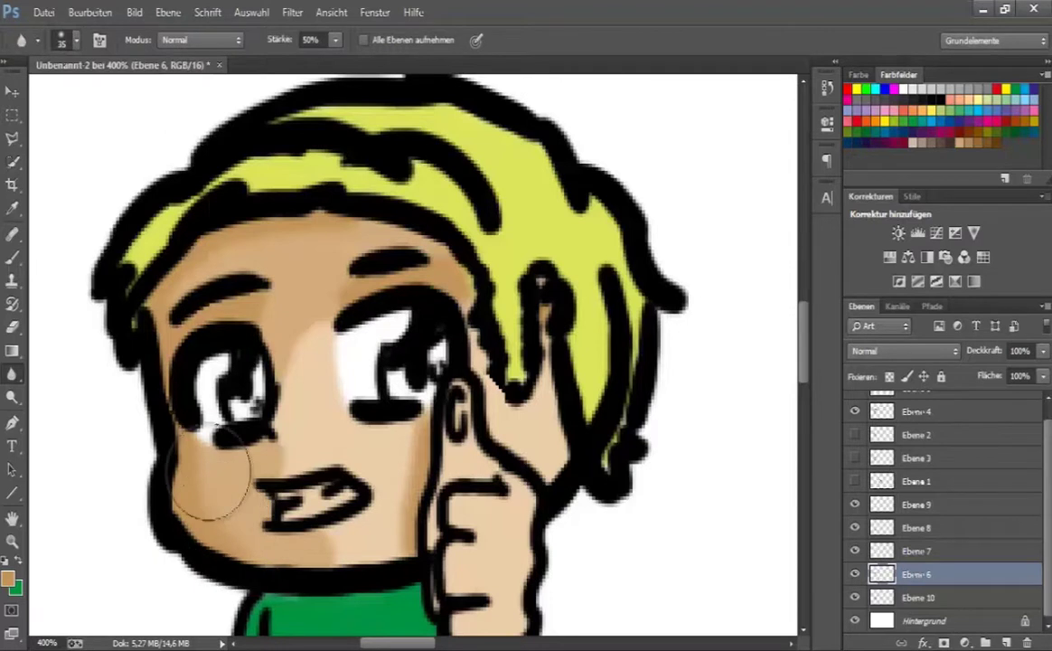
{"action": "left_click_drag", "start_coordinate": [332, 538], "coordinate": [301, 500]}
{"action": "mouse_move", "coordinate": [329, 301]}
{"action": "left_mouse_down"}
{"action": "mouse_move", "coordinate": [266, 255]}
{"action": "mouse_move", "coordinate": [299, 308]}
{"action": "left_mouse_up"}
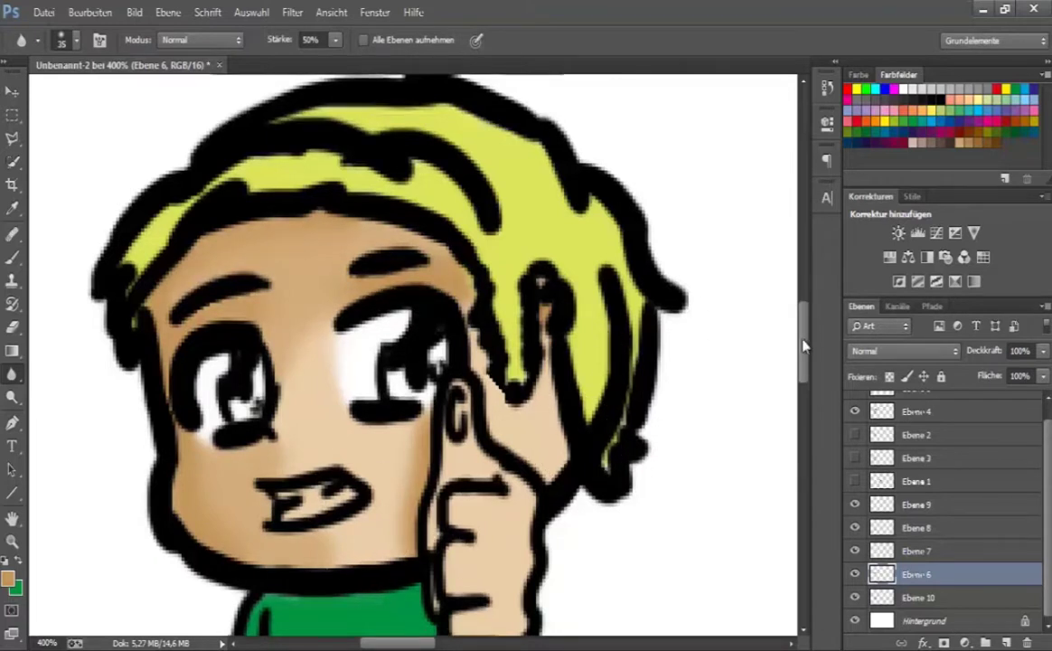
- Add light peach highlights to the face and soften them with the Blur tool
{"action": "scroll", "coordinate": [732, 312], "scroll_direction": "down", "scroll_amount": 3}
{"action": "left_click", "coordinate": [13, 207]}
{"action": "left_click", "coordinate": [9, 581]}
{"action": "left_click", "coordinate": [633, 148]}
{"action": "key", "text": "b"}
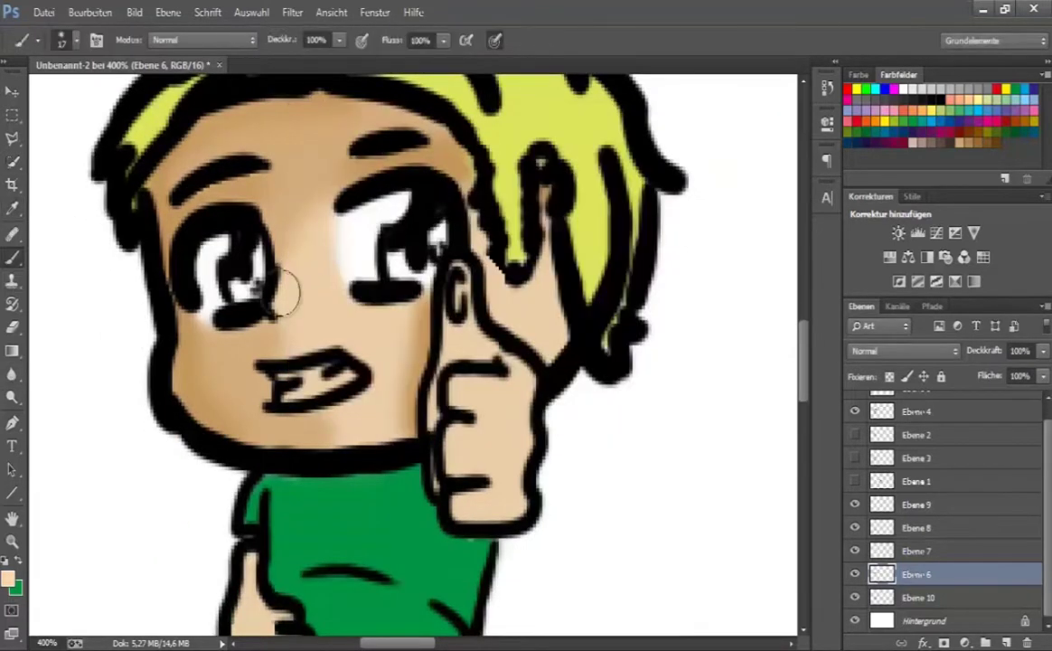
{"action": "left_click", "coordinate": [12, 378]}
{"action": "scroll", "coordinate": [735, 303], "scroll_direction": "up", "scroll_amount": 1}
- Paint the teeth in the grinning mouth white
{"action": "key", "text": "b"}
{"action": "key", "text": "v"}
{"action": "key", "text": "b"}
{"action": "left_click_drag", "start_coordinate": [287, 443], "coordinate": [333, 423]}
- Shade the raised thumbs-up hand with tan tones sampled from the face and soften the transitions with the Blur tool
{"action": "key", "text": "z"}
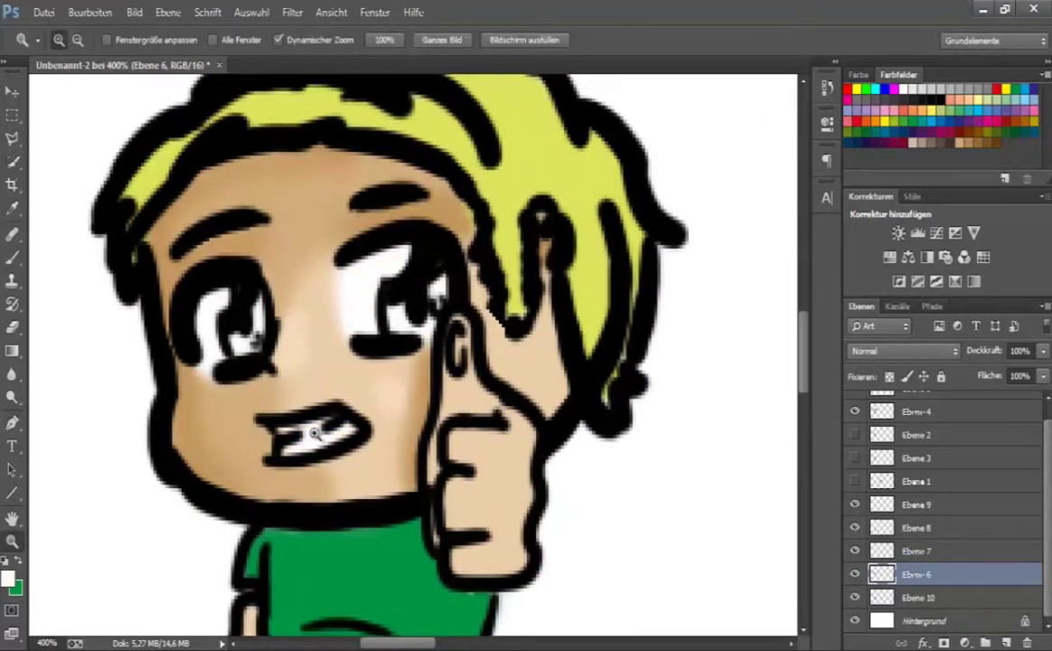
{"action": "left_click", "coordinate": [306, 420]}
{"action": "scroll", "coordinate": [636, 421], "scroll_direction": "down", "scroll_amount": 2}
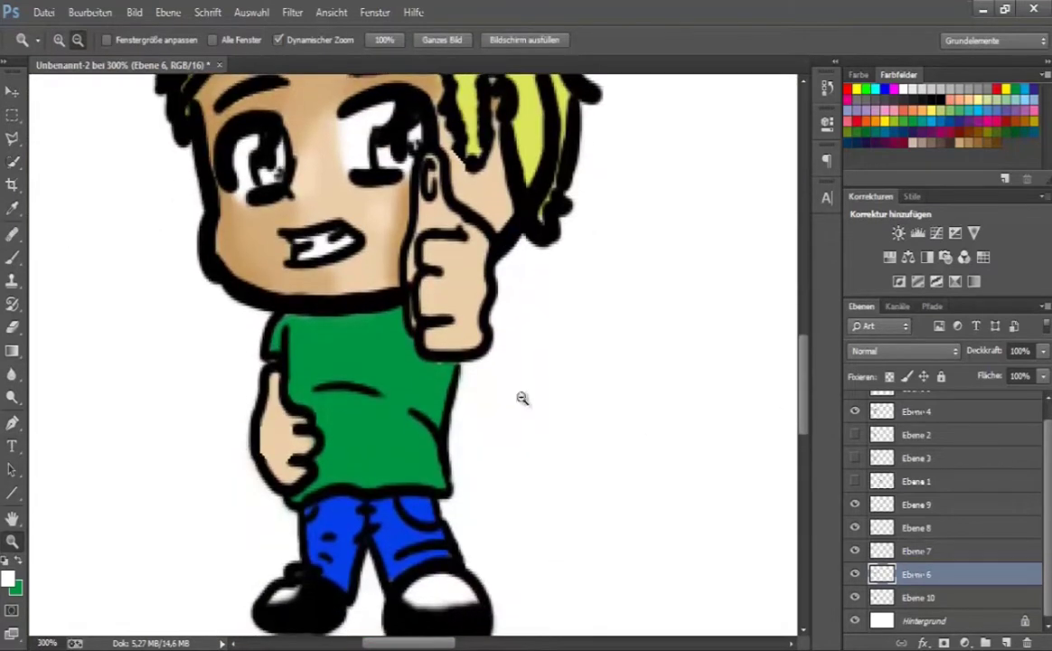
{"action": "key", "text": "v"}
{"action": "key", "text": "b"}
{"action": "left_click", "coordinate": [225, 241], "text": "alt"}
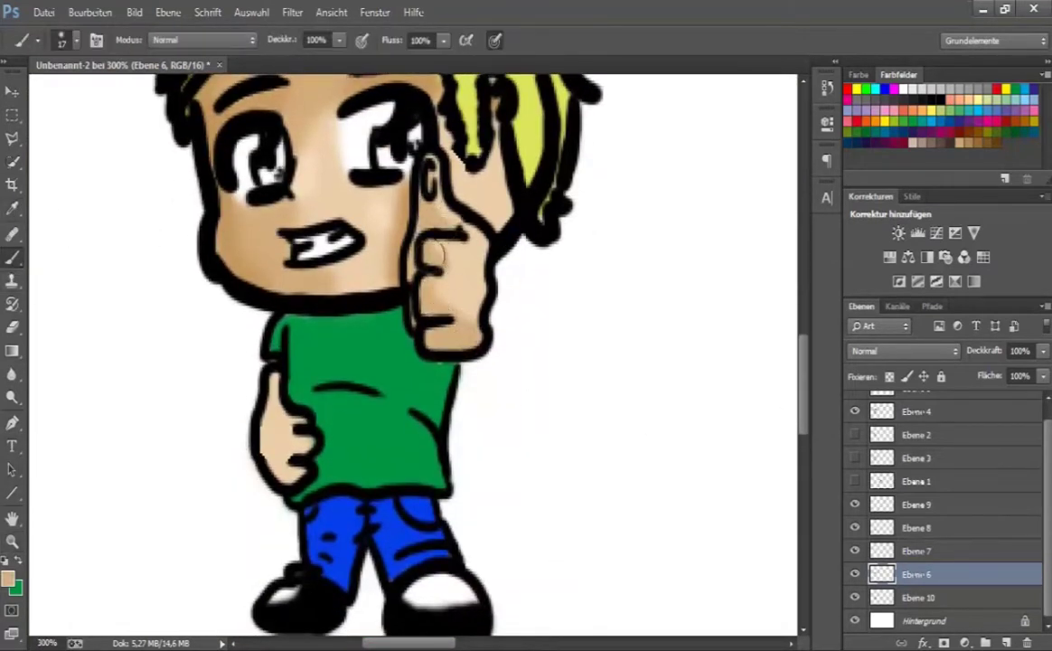
{"action": "key", "text": "v"}
{"action": "key", "text": "r"}
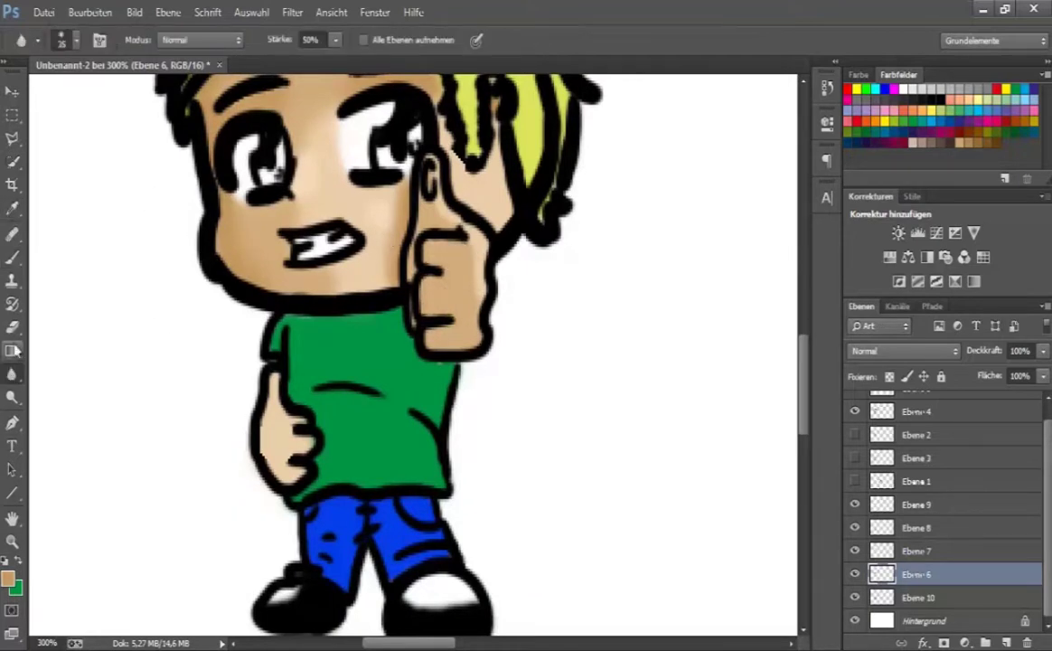
{"action": "key", "text": "b"}
{"action": "key", "text": "r"}
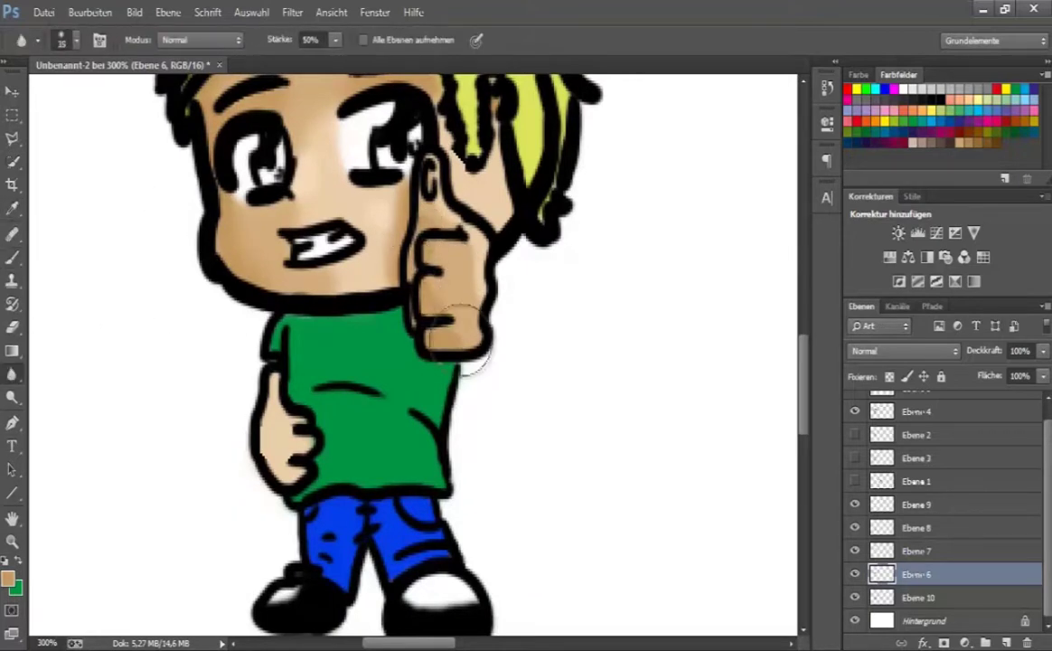
- Shade the lowered thumbs-up hand with tan tones and soften the transitions with the Blur tool
{"action": "scroll", "coordinate": [697, 392], "scroll_direction": "up", "scroll_amount": 2}
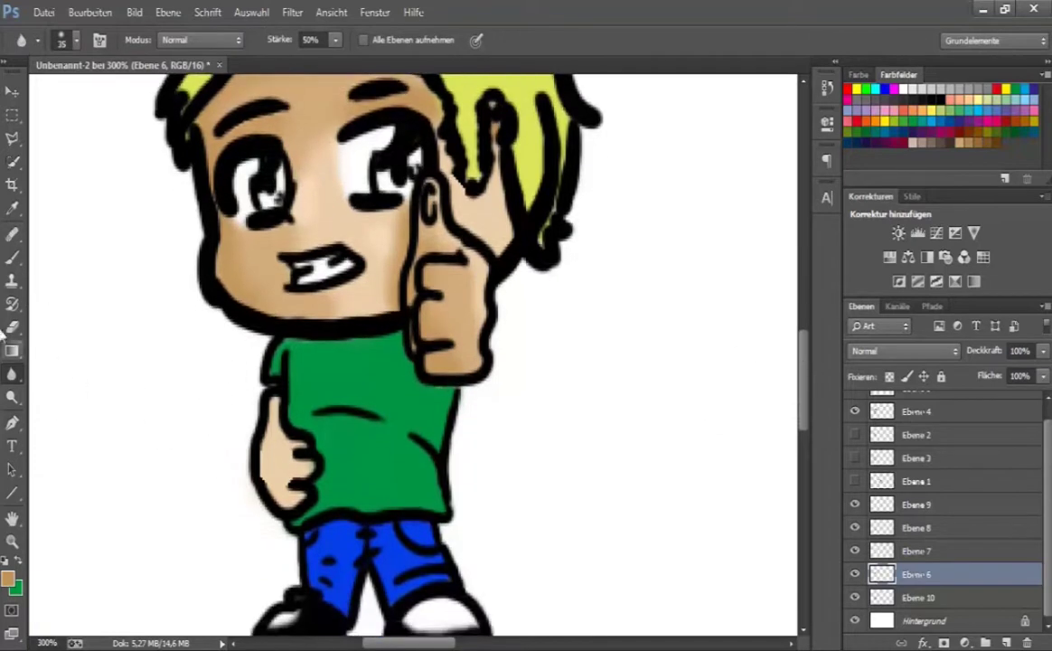
{"action": "key", "text": "b"}
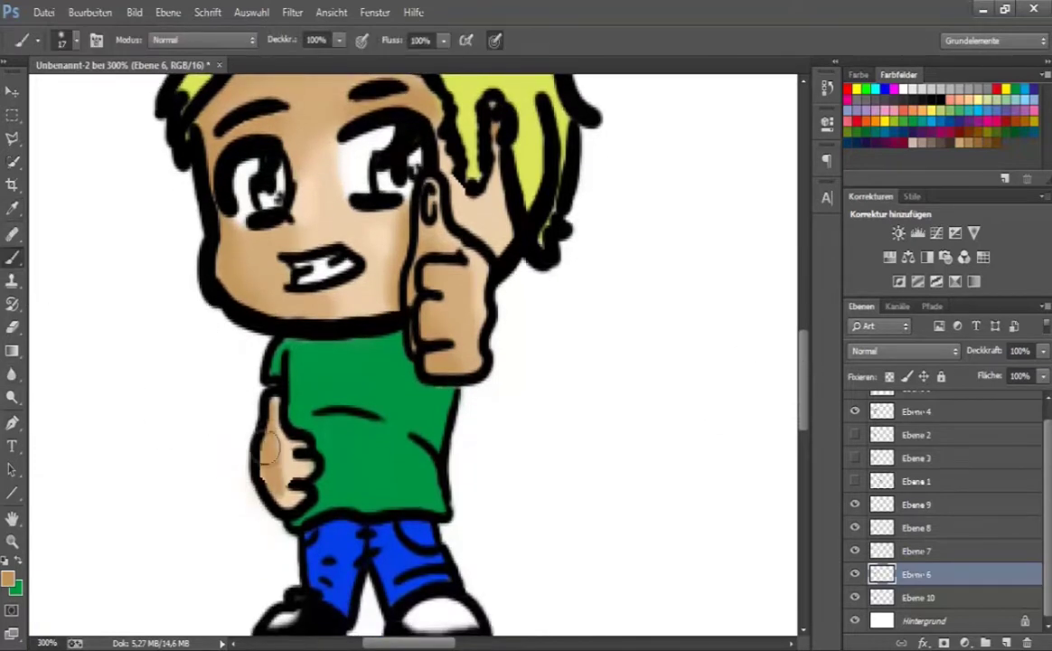
{"action": "key", "text": "r"}
{"action": "key", "text": "b"}
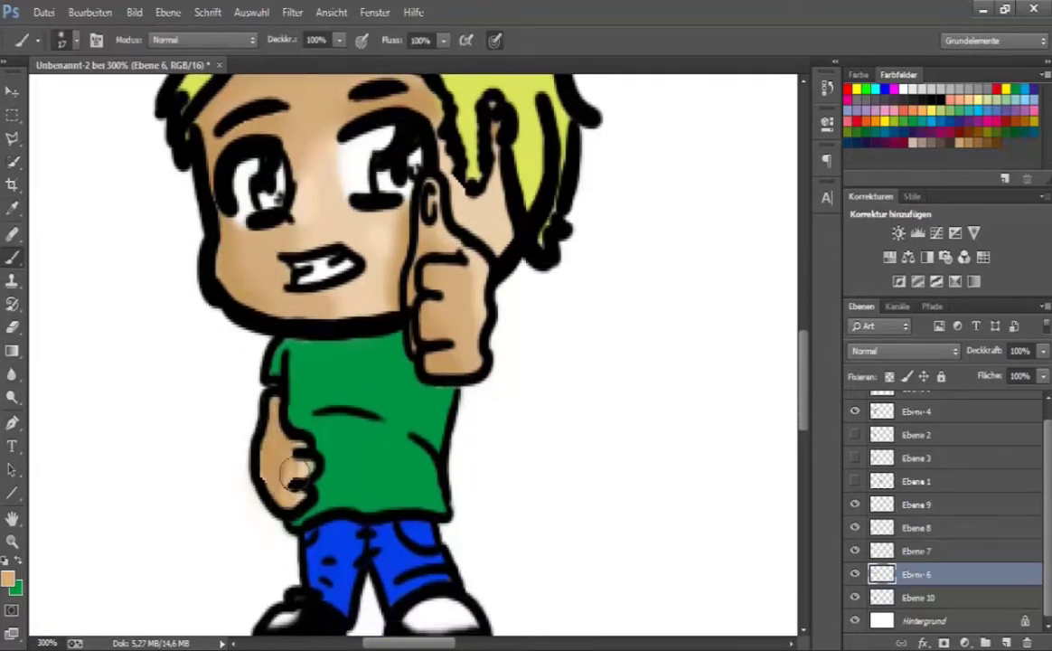
{"action": "left_click", "coordinate": [13, 372]}
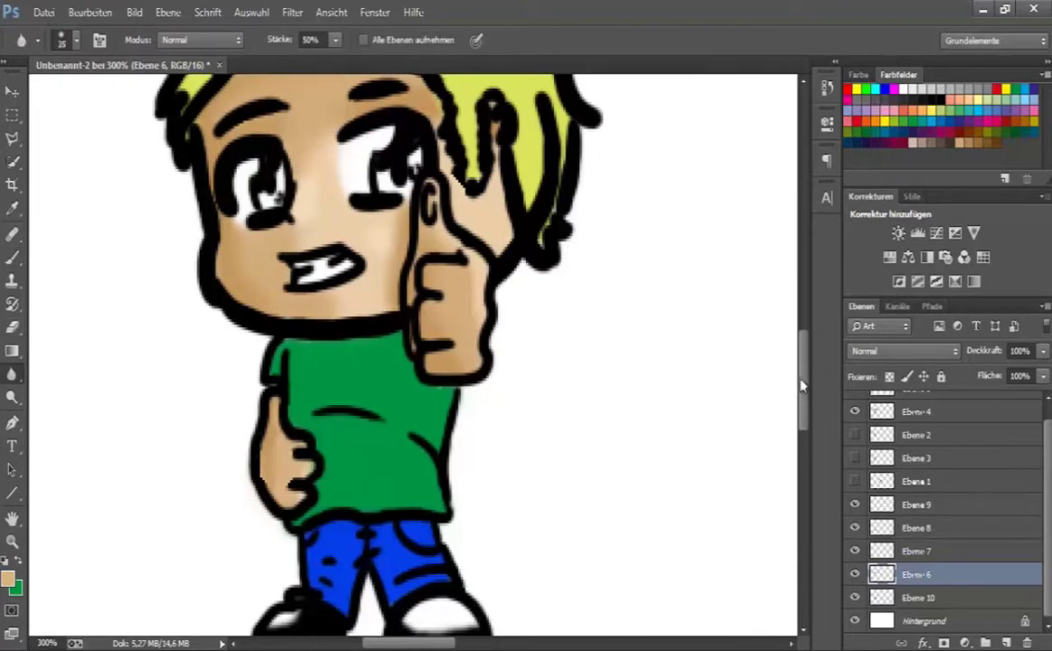
- Sample the shirt's green, choose a darker shade of it and paint broad shadow areas across the shirt
{"action": "scroll", "coordinate": [731, 353], "scroll_direction": "down", "scroll_amount": 5}
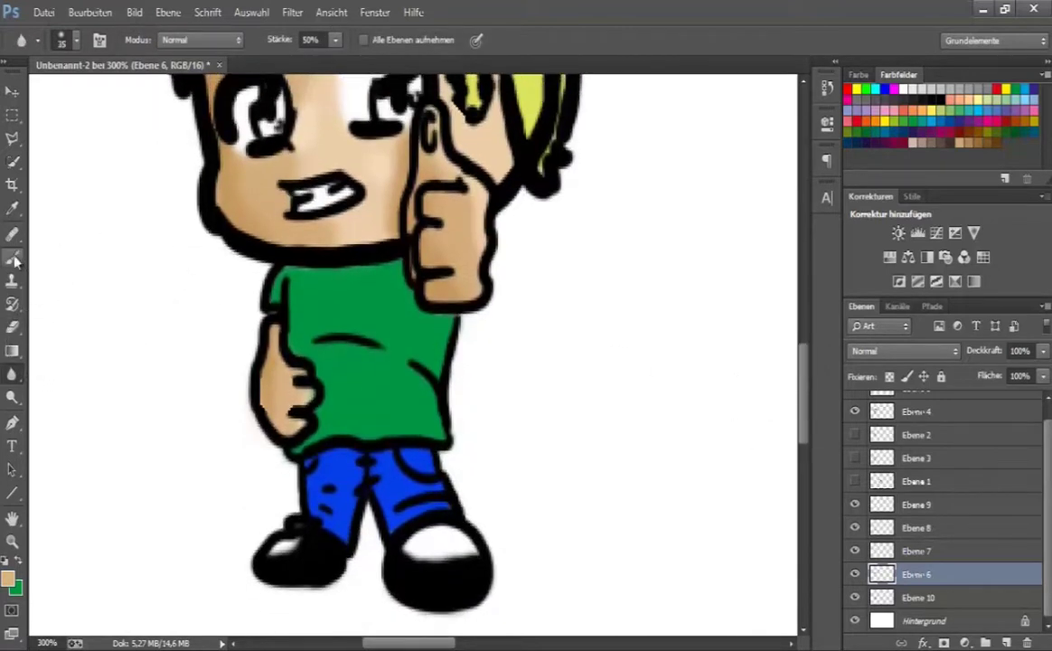
{"action": "left_click", "coordinate": [13, 207]}
{"action": "left_click", "coordinate": [317, 306]}
{"action": "left_click", "coordinate": [9, 578]}
{"action": "left_click", "coordinate": [669, 148]}
{"action": "key", "text": "b"}
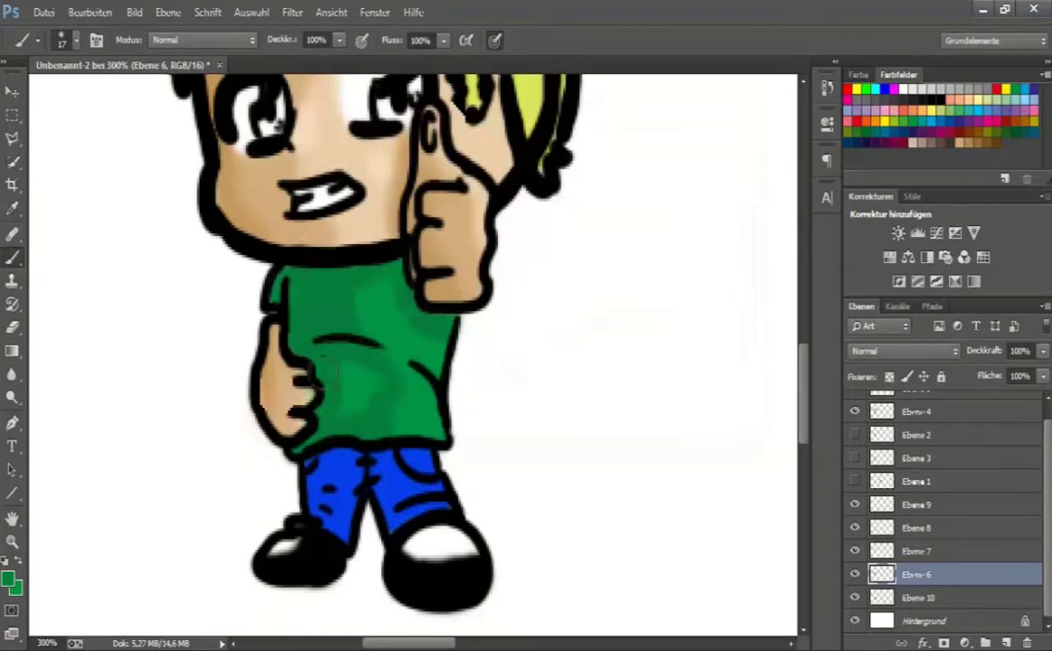
- Add a second, deeper green shadow on the shirt beside the lowered hand and under the chest fold
{"action": "left_click", "coordinate": [12, 207]}
{"action": "left_click", "coordinate": [9, 578]}
{"action": "left_click", "coordinate": [686, 147]}
{"action": "key", "text": "b"}
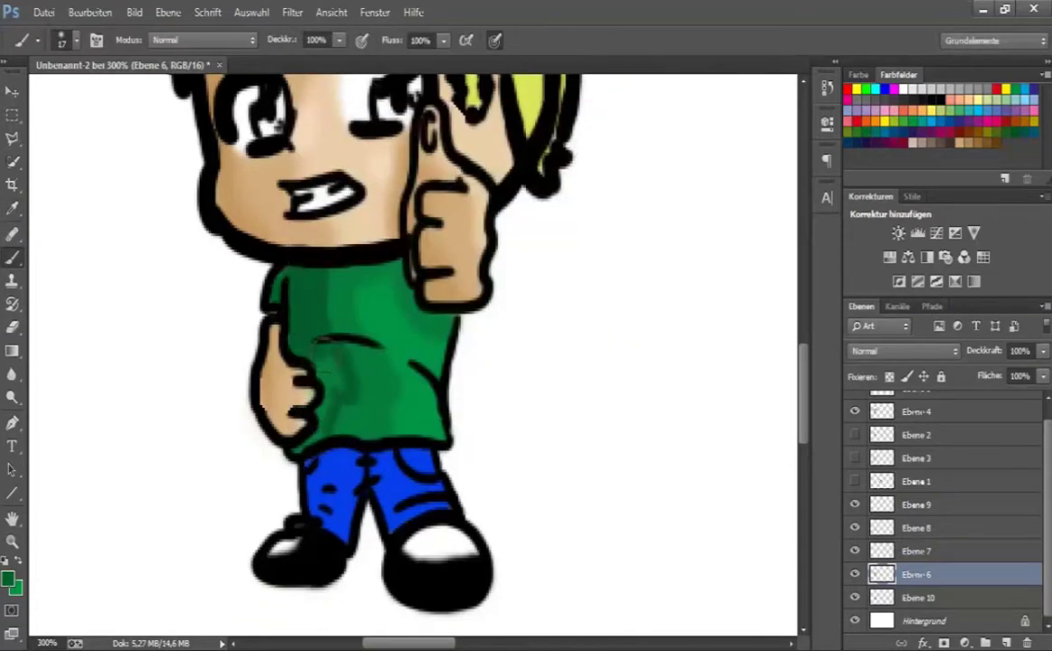
- Paint brighter green highlights on the shirt's side below the raised hand and blend all the shirt tones with the Blur tool
{"action": "left_click", "coordinate": [9, 579]}
{"action": "left_click", "coordinate": [664, 145]}
{"action": "key", "text": "i"}
{"action": "left_click", "coordinate": [9, 579]}
{"action": "left_click", "coordinate": [674, 148]}
{"action": "key", "text": "b"}
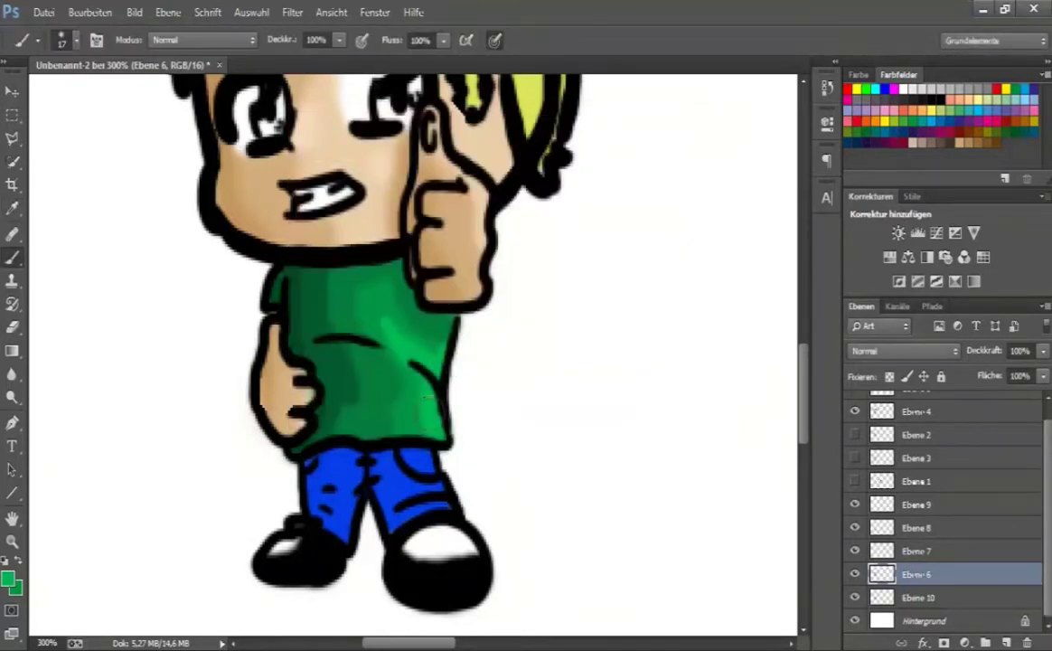
{"action": "key", "text": "r"}
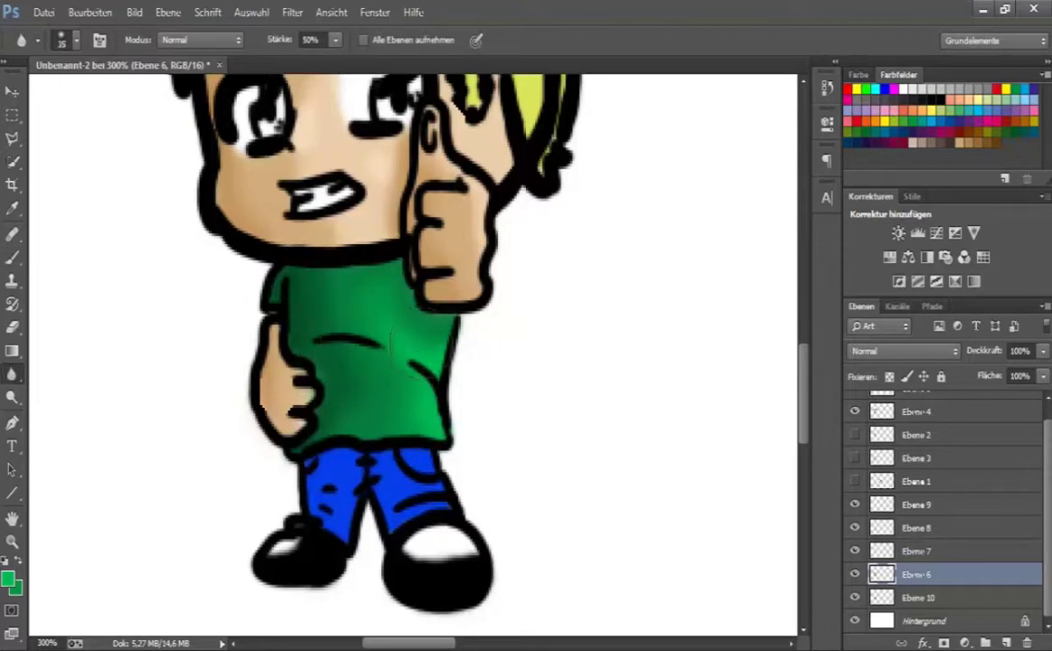
- Sample the blue of the jeans and choose a darker shade of it for the brush
{"action": "scroll", "coordinate": [732, 340], "scroll_direction": "down", "scroll_amount": 2}
{"action": "key", "text": "i"}
{"action": "left_click", "coordinate": [344, 434]}
{"action": "left_click", "coordinate": [9, 578]}
{"action": "left_click", "coordinate": [649, 151]}
{"action": "key", "text": "b"}
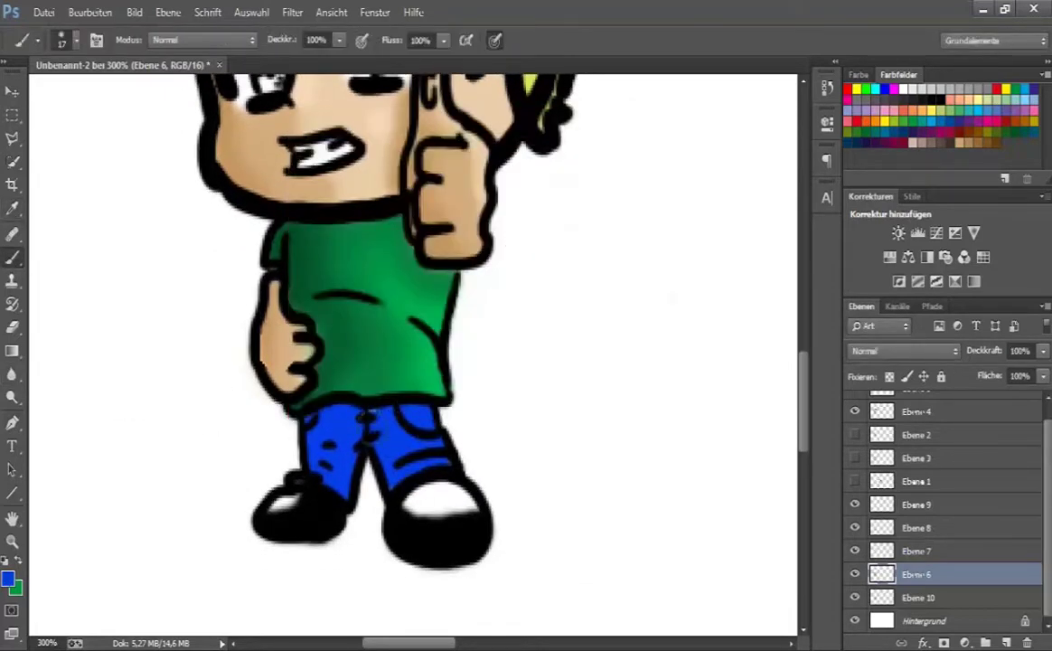
{"action": "key", "text": "z"}
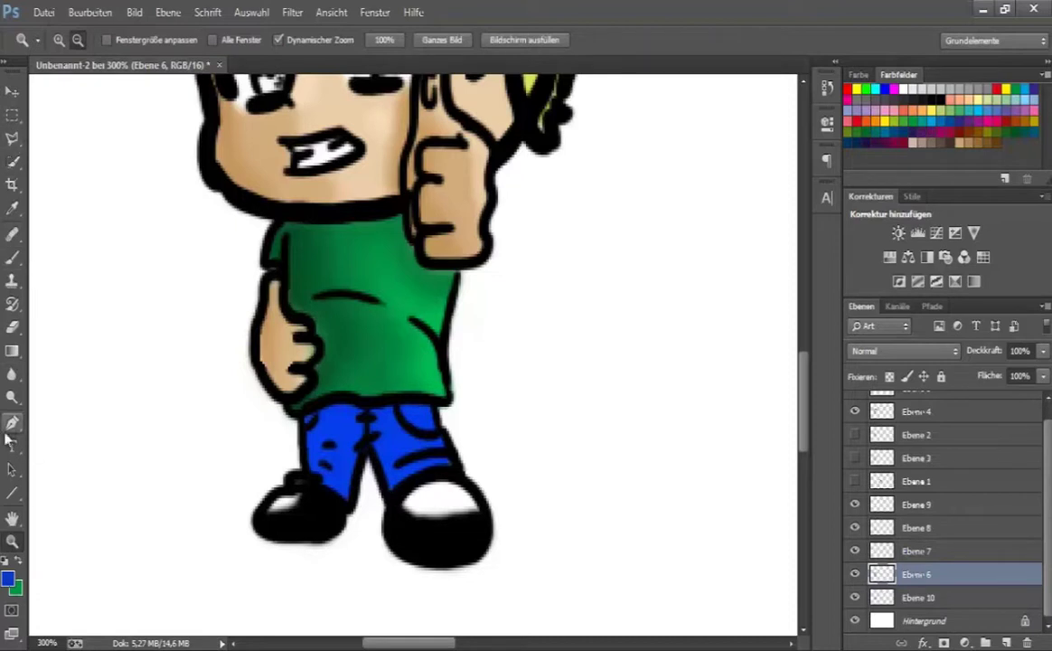
{"action": "double_click", "coordinate": [296, 300]}
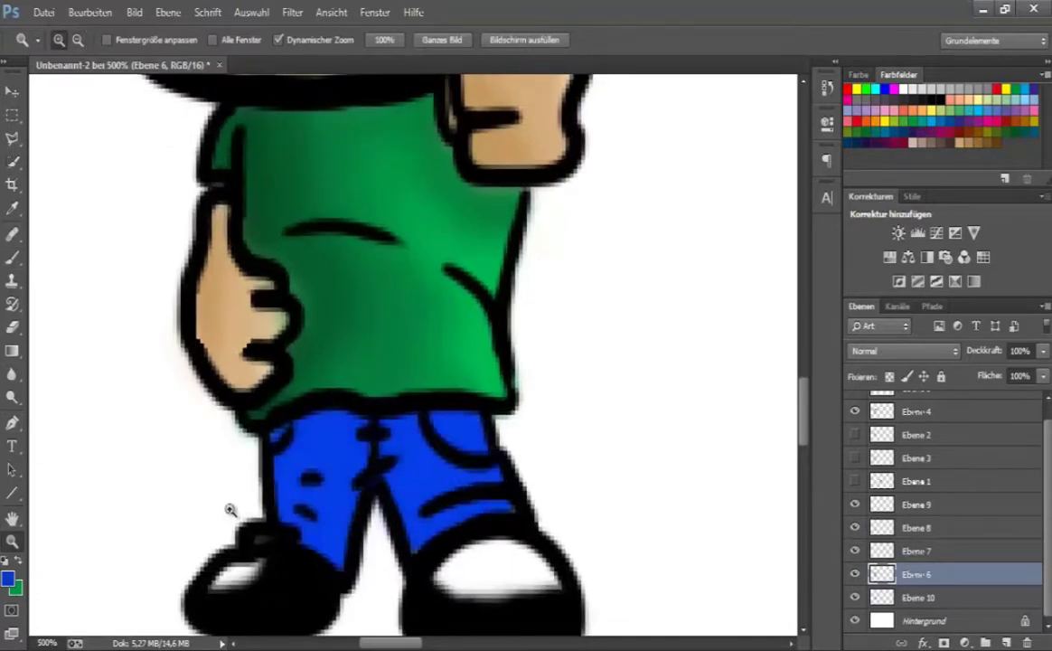
- Touch up the shirt's lower hem with green sampled from the shirt and soften it with the Blur tool
{"action": "key", "text": "b"}
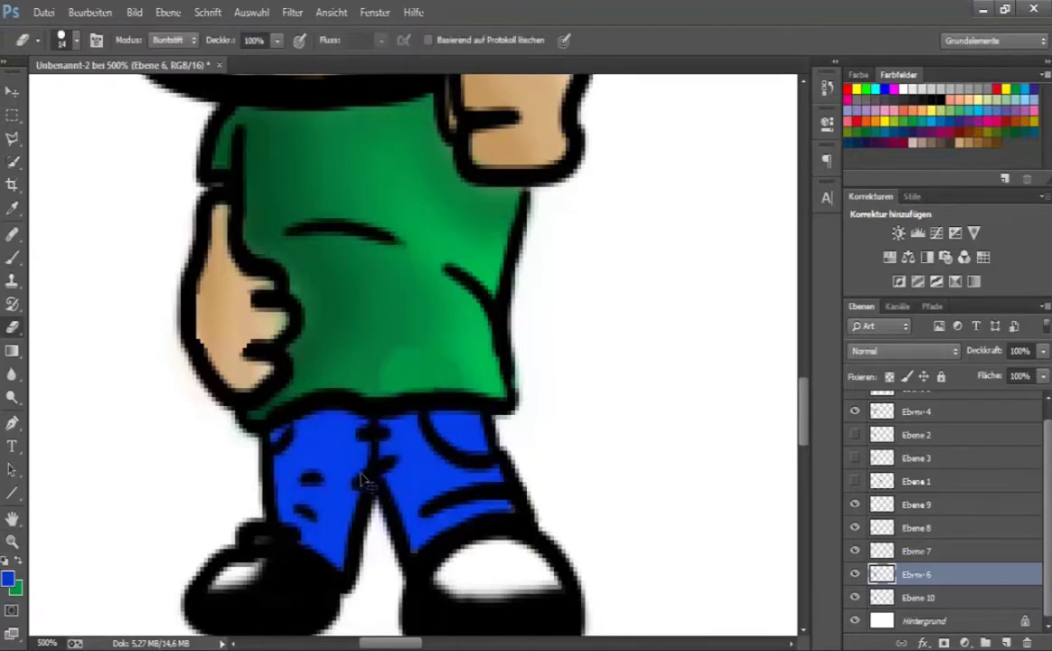
{"action": "left_click", "coordinate": [365, 354], "text": "alt"}
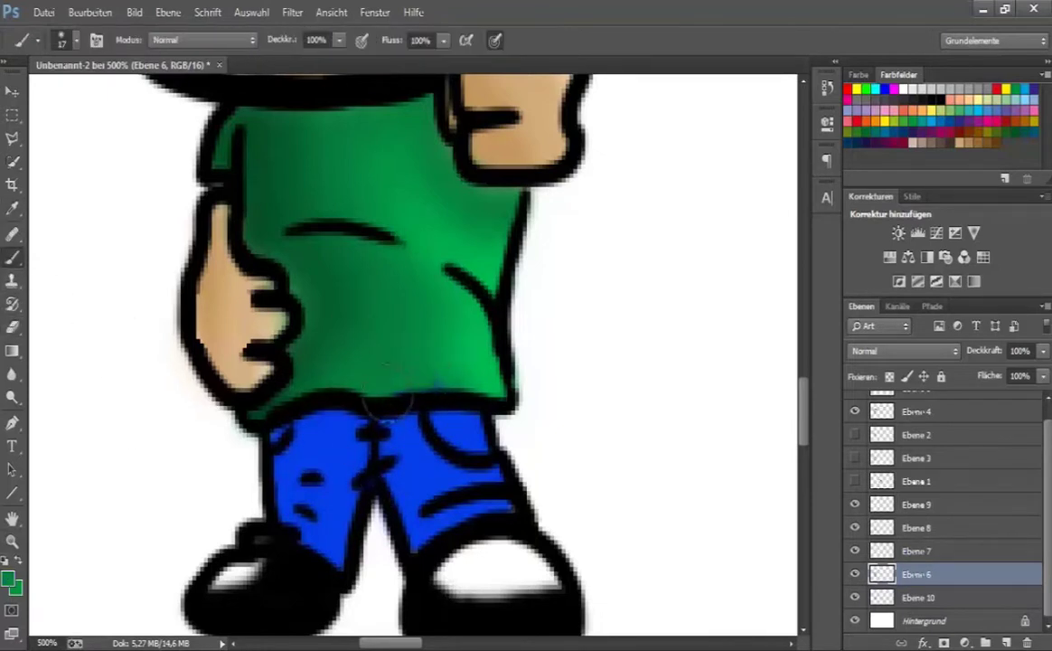
{"action": "key", "text": "r"}
- Add a new layer above Ebene 6 and make the jeans layer Ebene 8 active
{"action": "scroll", "coordinate": [552, 458], "scroll_direction": "down", "scroll_amount": 3}
{"action": "left_click", "coordinate": [1007, 642]}
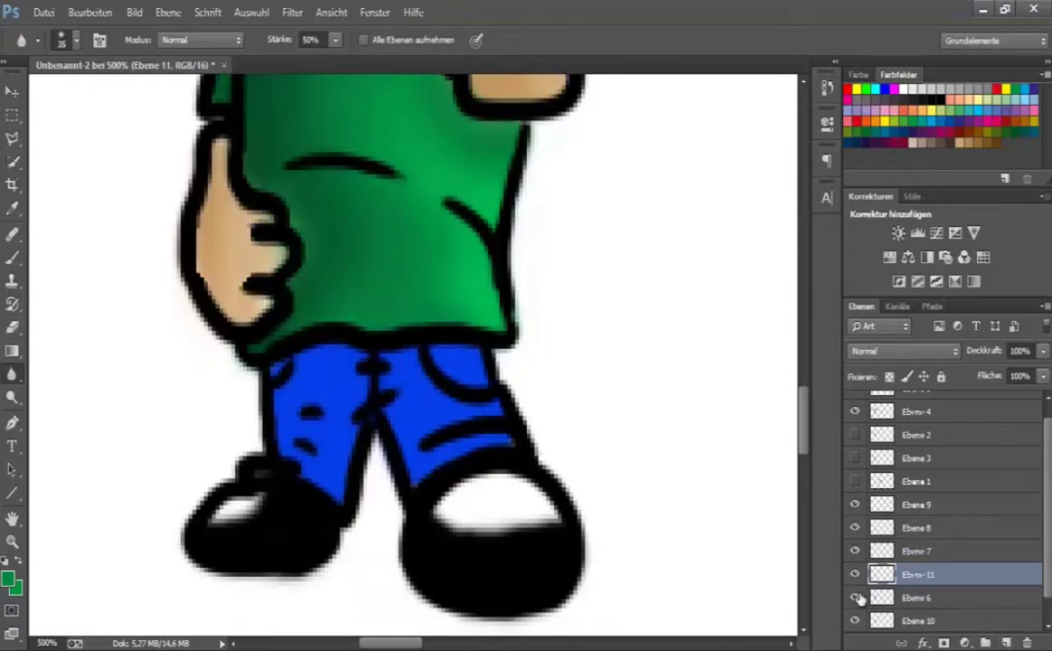
{"action": "scroll", "coordinate": [841, 573], "scroll_direction": "down", "scroll_amount": 1}
{"action": "left_click", "coordinate": [855, 569], "text": "alt"}
{"action": "left_click", "coordinate": [855, 564], "text": "alt"}
{"action": "left_click", "coordinate": [916, 516]}
- Paint shadows on both legs of the jeans with two progressively darker blues
{"action": "left_click", "coordinate": [9, 580]}
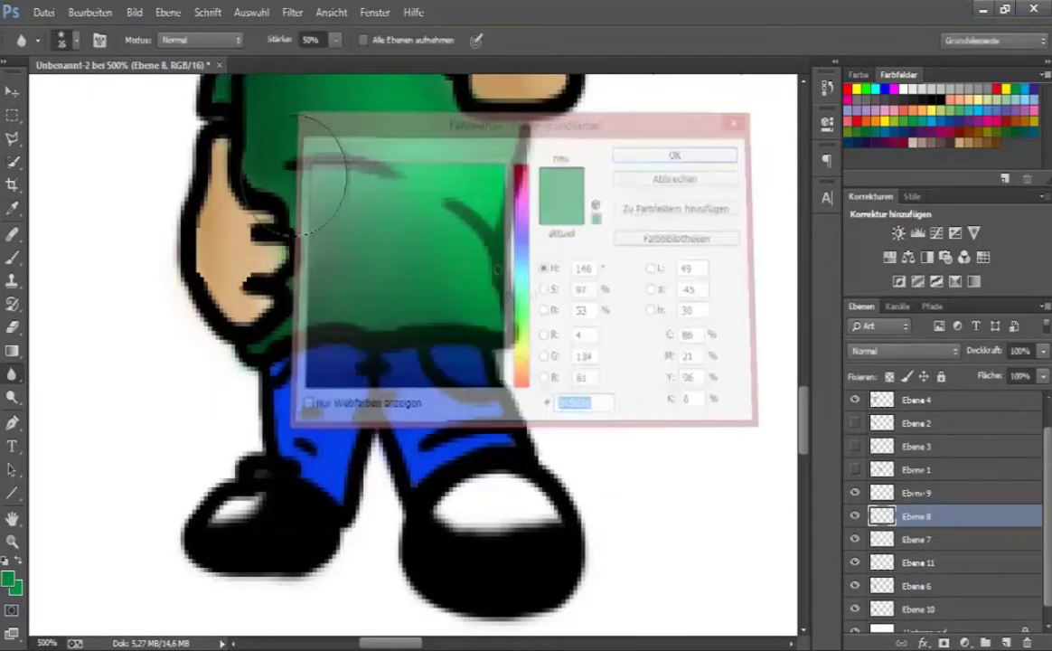
{"action": "left_click", "coordinate": [694, 151]}
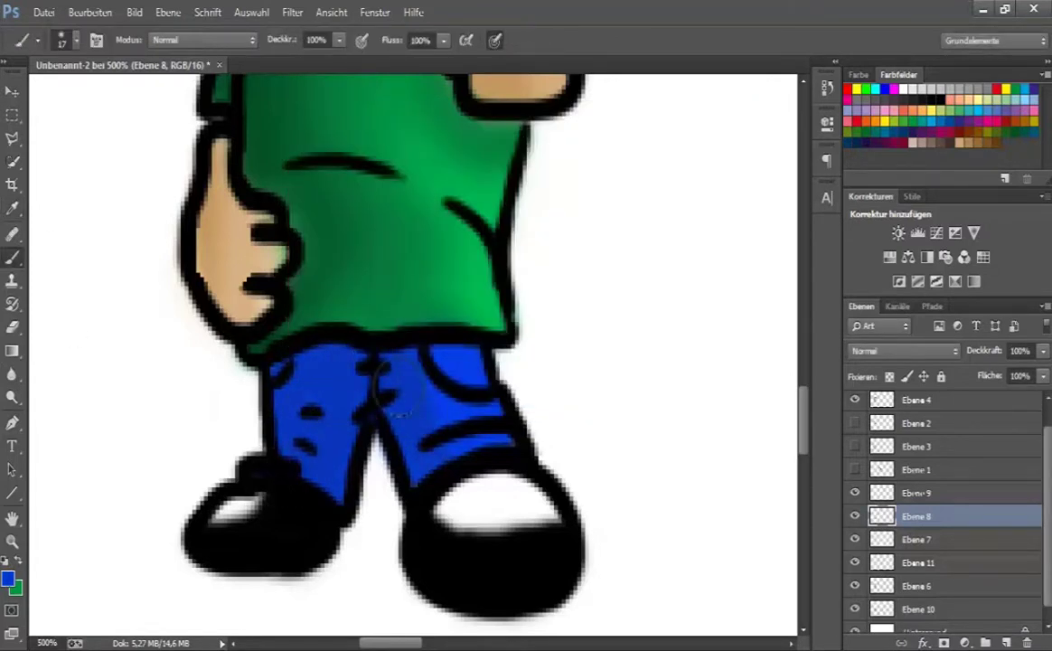
{"action": "left_click", "coordinate": [9, 580]}
{"action": "left_click", "coordinate": [694, 150]}
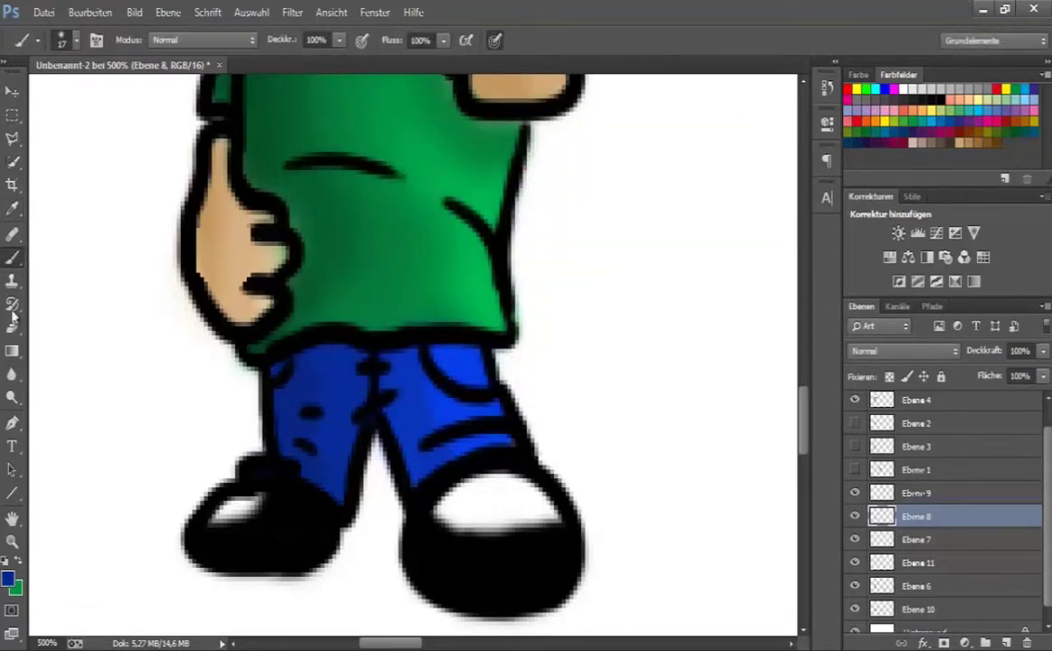
- Refine the jeans' shading with sampled bright blue and dark navy tones and blend it with the Blur tool
{"action": "key", "text": "i"}
{"action": "left_click", "coordinate": [10, 259]}
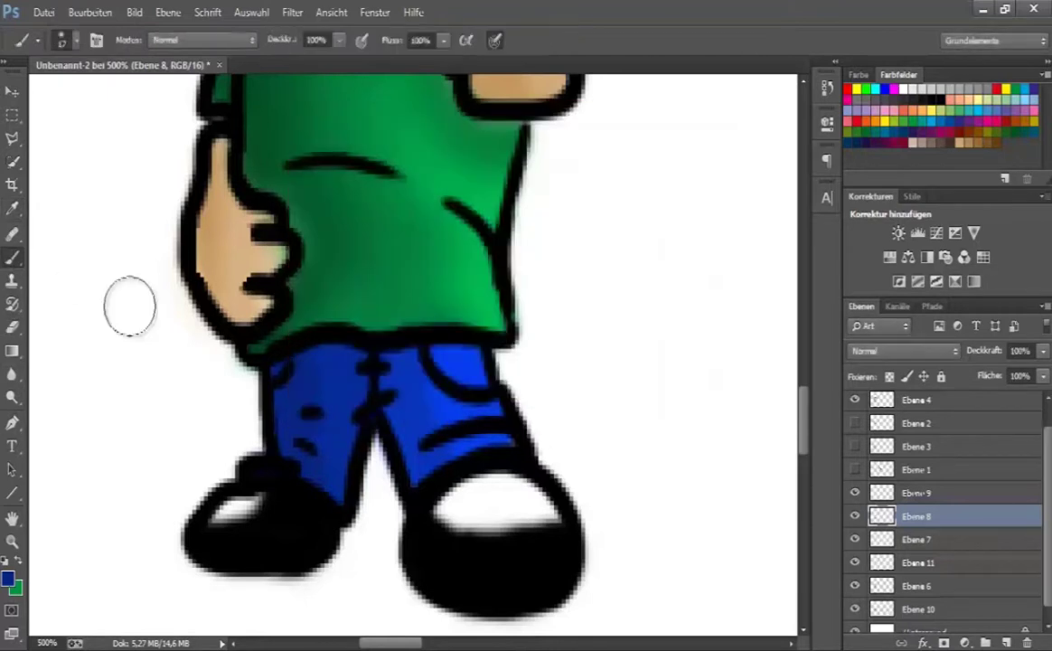
{"action": "key", "text": "i"}
{"action": "left_click", "coordinate": [347, 338]}
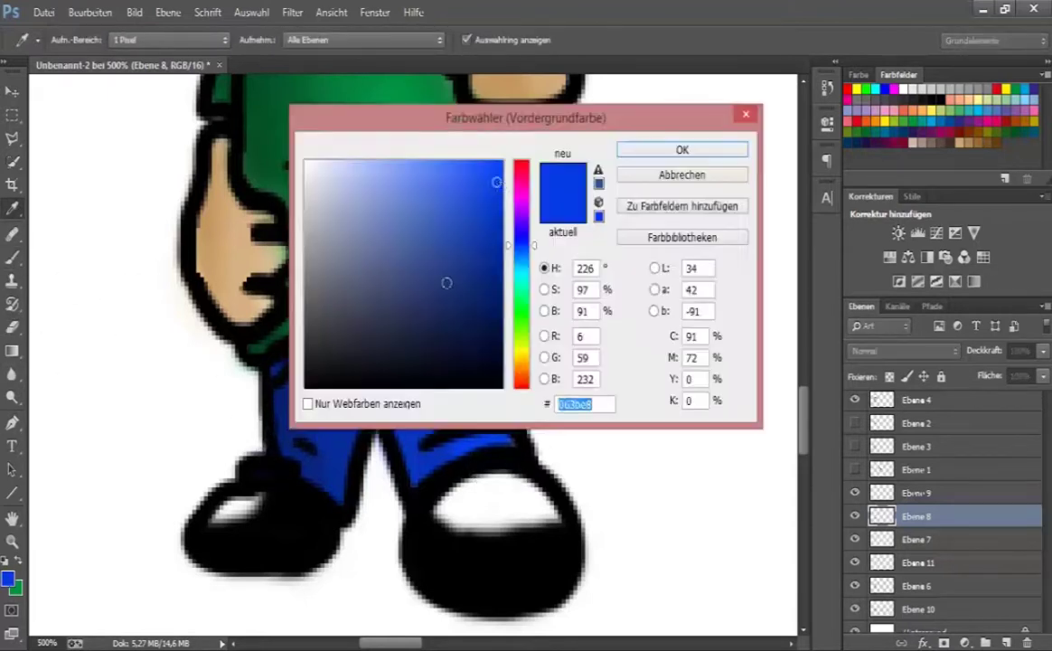
{"action": "key", "text": "w"}
{"action": "left_click", "coordinate": [12, 257]}
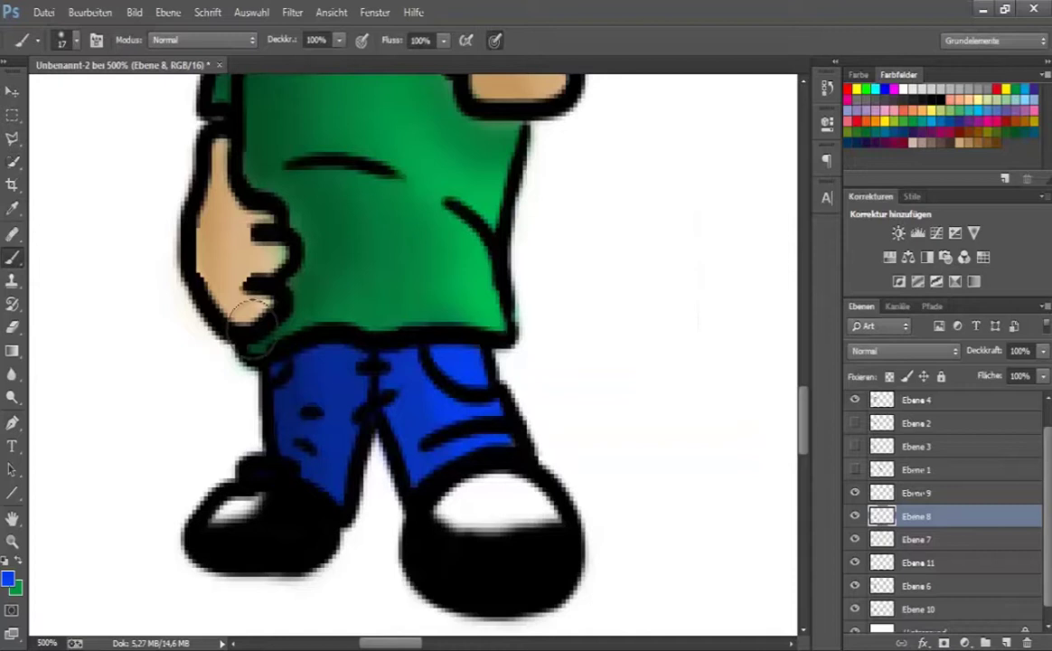
{"action": "left_click", "coordinate": [7, 578]}
{"action": "key", "text": "Return"}
{"action": "left_click", "coordinate": [11, 373]}
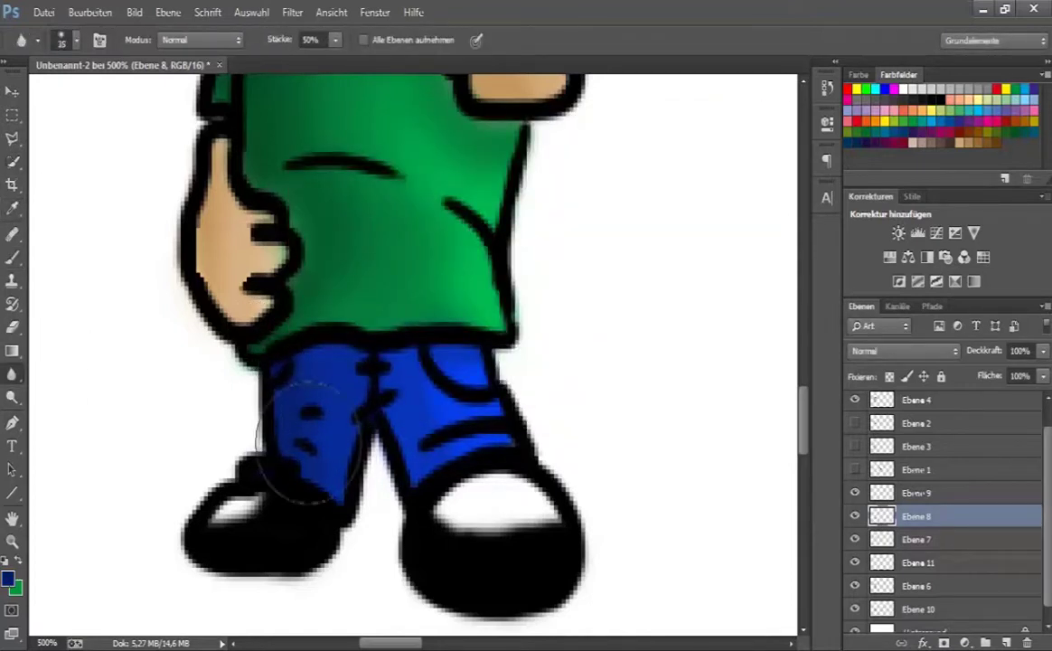
- Lower the opacity of the layer Ebene 9 and add a new layer above it for the shoe shading
{"action": "scroll", "coordinate": [452, 371], "scroll_direction": "down", "scroll_amount": 2}
{"action": "left_click", "coordinate": [916, 493]}
{"action": "left_click", "coordinate": [1043, 350]}
{"action": "left_click_drag", "start_coordinate": [1039, 370], "coordinate": [989, 400]}
{"action": "key", "text": "ctrl+shift+alt+n"}
- Choose a very dark grey and paint it over the black parts of both shoes
{"action": "left_click", "coordinate": [12, 257]}
{"action": "left_click", "coordinate": [7, 578]}
{"action": "left_click", "coordinate": [312, 387]}
{"action": "key", "text": "Return"}
{"action": "left_click", "coordinate": [7, 579]}
{"action": "left_click", "coordinate": [308, 364]}
{"action": "left_click", "coordinate": [641, 155]}
{"action": "mouse_move", "coordinate": [194, 420]}
{"action": "left_mouse_down"}
{"action": "mouse_move", "coordinate": [310, 441]}
{"action": "mouse_move", "coordinate": [258, 397]}
{"action": "left_mouse_up"}
{"action": "mouse_move", "coordinate": [416, 402]}
{"action": "left_mouse_down"}
{"action": "mouse_move", "coordinate": [545, 423]}
{"action": "mouse_move", "coordinate": [522, 470]}
{"action": "mouse_move", "coordinate": [469, 417]}
{"action": "left_mouse_up"}
- Build up the shading of both shoes with further near-black tones toward their shadowed sides
{"action": "left_click", "coordinate": [8, 579]}
{"action": "key", "text": "Return"}
{"action": "left_click", "coordinate": [8, 578]}
{"action": "key", "text": "Return"}
{"action": "left_click_drag", "start_coordinate": [233, 432], "coordinate": [289, 397]}
{"action": "mouse_move", "coordinate": [493, 446]}
{"action": "left_mouse_down"}
{"action": "mouse_move", "coordinate": [513, 459]}
{"action": "mouse_move", "coordinate": [479, 389]}
{"action": "left_mouse_up"}
{"action": "left_click", "coordinate": [7, 578]}
{"action": "key", "text": "Return"}
{"action": "mouse_move", "coordinate": [271, 397]}
{"action": "left_mouse_down"}
{"action": "mouse_move", "coordinate": [317, 423]}
{"action": "mouse_move", "coordinate": [271, 370]}
{"action": "mouse_move", "coordinate": [298, 323]}
{"action": "mouse_move", "coordinate": [289, 282]}
{"action": "left_mouse_up"}
- Shade the white toe caps of both shoes with light and mid greys and blend them with the Blur tool
{"action": "left_click", "coordinate": [7, 578]}
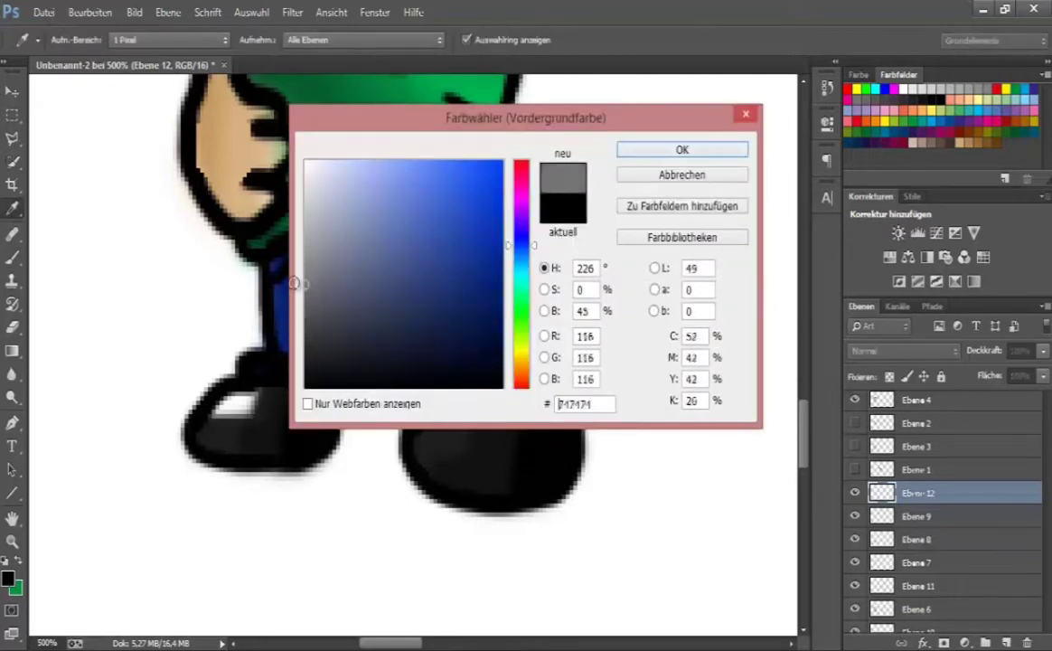
{"action": "key", "text": "Return"}
{"action": "mouse_move", "coordinate": [443, 397]}
{"action": "left_mouse_down"}
{"action": "mouse_move", "coordinate": [493, 411]}
{"action": "mouse_move", "coordinate": [461, 389]}
{"action": "mouse_move", "coordinate": [506, 403]}
{"action": "left_mouse_up"}
{"action": "left_click", "coordinate": [7, 578]}
{"action": "key", "text": "Return"}
{"action": "left_click", "coordinate": [7, 579]}
{"action": "key", "text": "Return"}
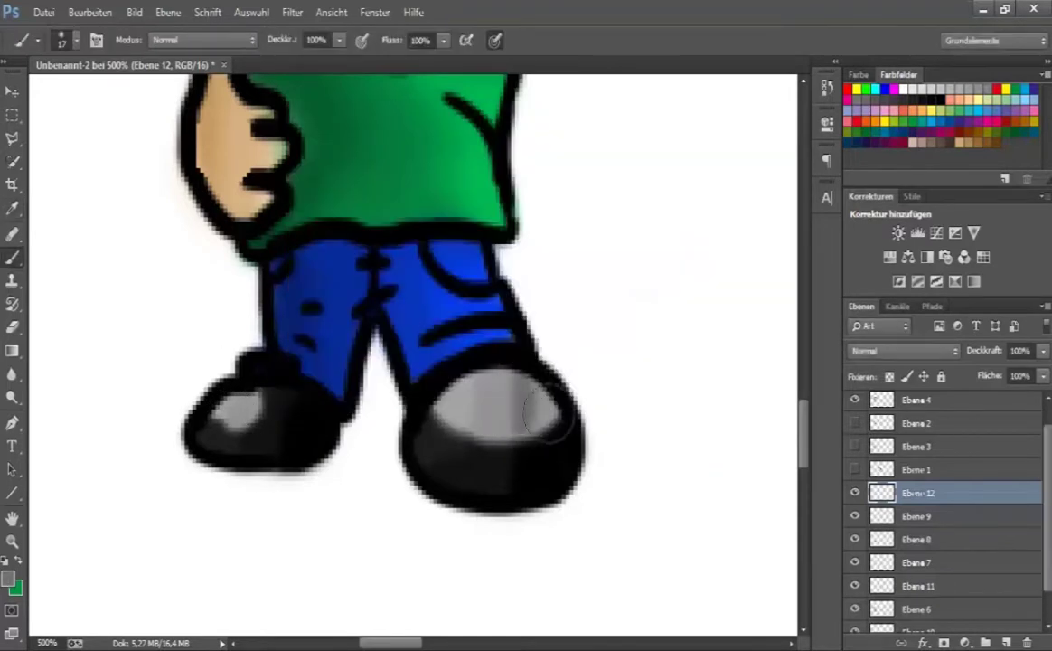
{"action": "left_click", "coordinate": [12, 374]}
{"action": "mouse_move", "coordinate": [434, 389]}
{"action": "left_mouse_down"}
{"action": "mouse_move", "coordinate": [493, 398]}
{"action": "mouse_move", "coordinate": [469, 391]}
{"action": "left_mouse_up"}
- Dab small white highlights onto the toe caps of both shoes with an 11 px brush
{"action": "key", "text": "b"}
{"action": "left_click", "coordinate": [76, 40]}
{"action": "left_click_drag", "start_coordinate": [83, 94], "coordinate": [79, 94]}
{"action": "key", "text": "Return"}
{"action": "left_click", "coordinate": [233, 408]}
{"action": "scroll", "coordinate": [233, 408], "scroll_direction": "up", "scroll_amount": 1}
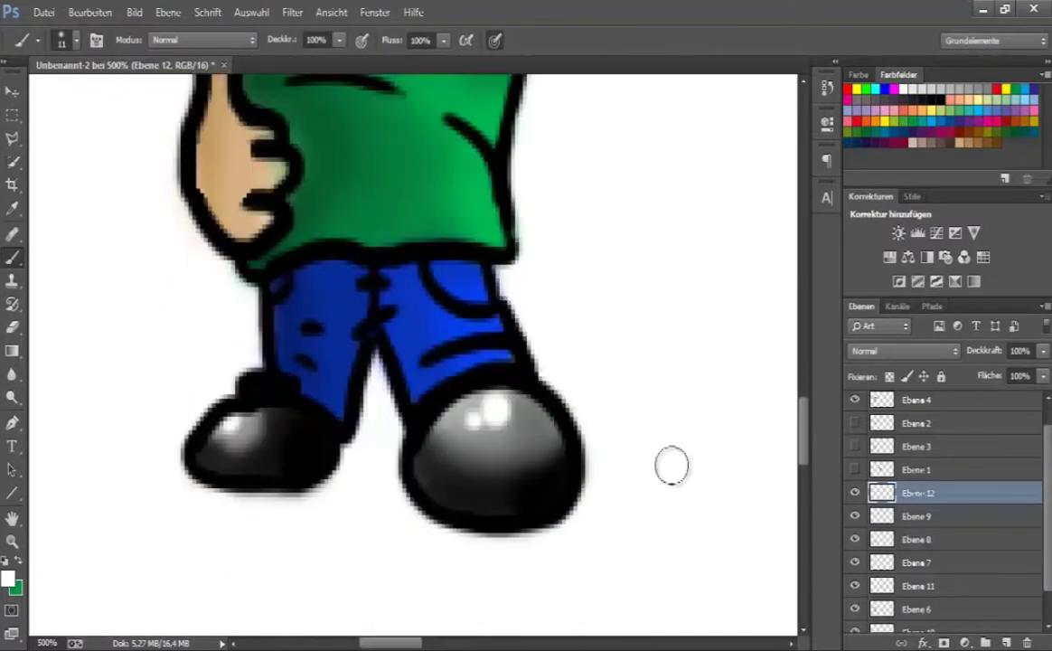
- Draw black seam lines along the lower edge of the shoes' toe caps
{"action": "left_click", "coordinate": [8, 578]}
{"action": "left_click", "coordinate": [310, 395]}
{"action": "left_click", "coordinate": [665, 146]}
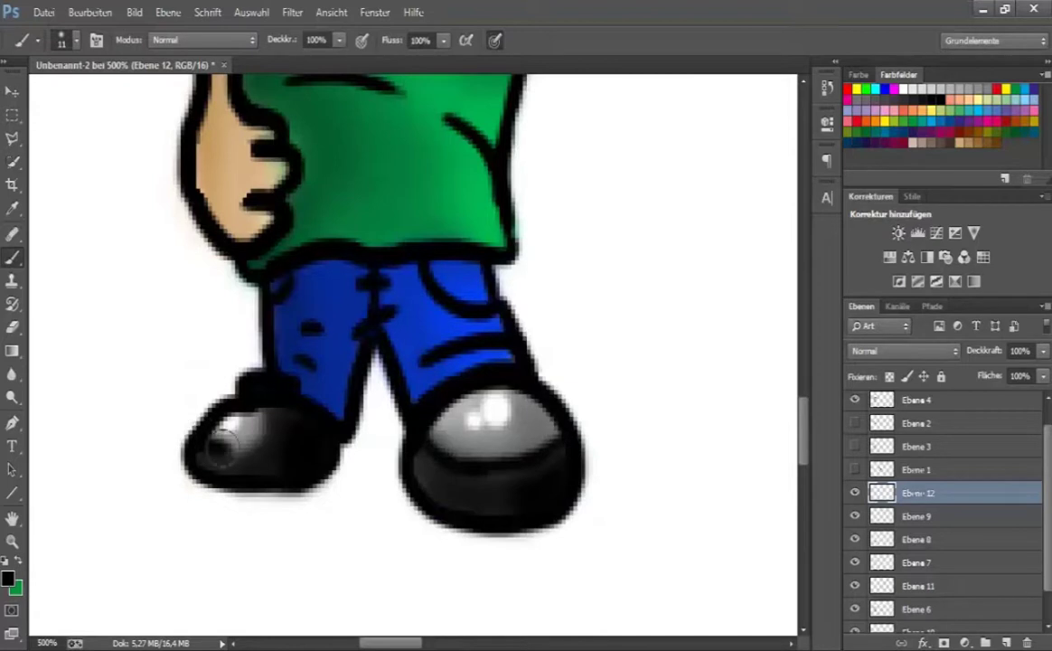
- Fade the line art by lowering the opacity of the layer Ebene 5 to 41%, and add a new layer above it
{"action": "scroll", "coordinate": [807, 426], "scroll_direction": "up", "scroll_amount": 1}
{"action": "left_click_drag", "start_coordinate": [807, 427], "coordinate": [805, 366]}
{"action": "left_click", "coordinate": [916, 399]}
{"action": "left_click", "coordinate": [1043, 349]}
{"action": "left_click_drag", "start_coordinate": [1039, 372], "coordinate": [1003, 371]}
{"action": "left_click", "coordinate": [1005, 642]}
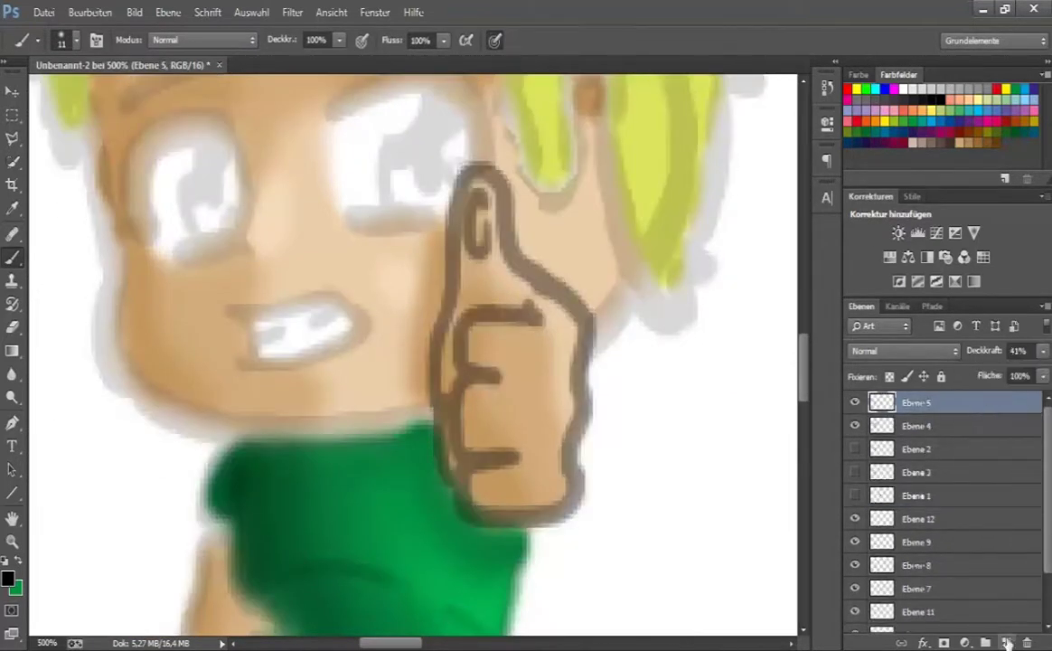
- Set the brush size to 9 px for detail work on the hair
{"action": "left_click", "coordinate": [76, 40]}
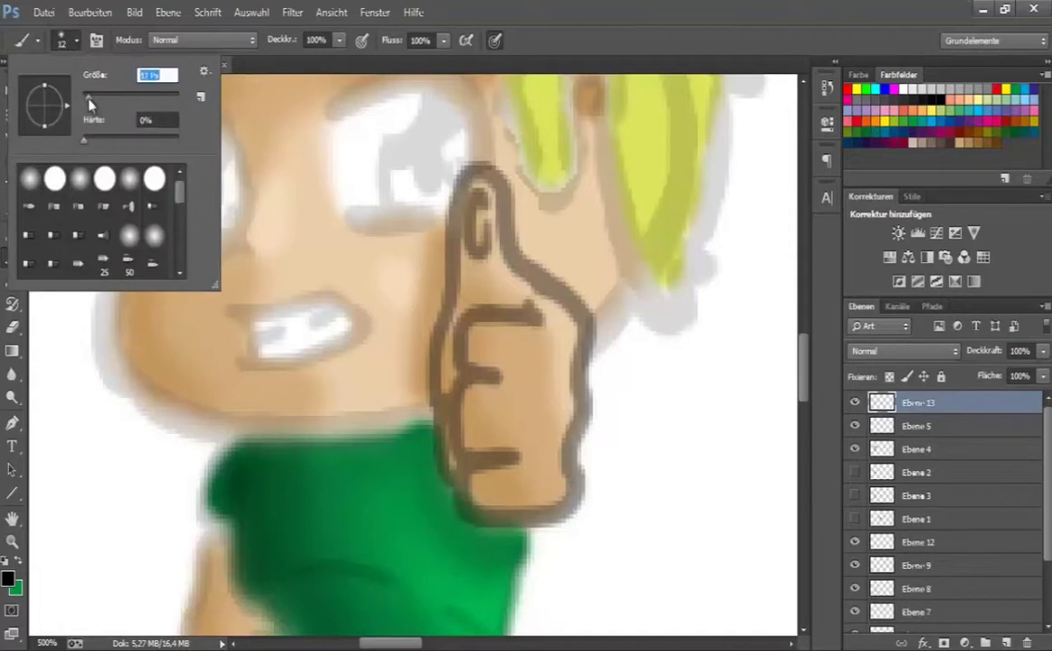
{"action": "left_click", "coordinate": [264, 101]}
{"action": "key", "text": "z"}
{"action": "left_click_drag", "start_coordinate": [584, 156], "coordinate": [700, 322]}
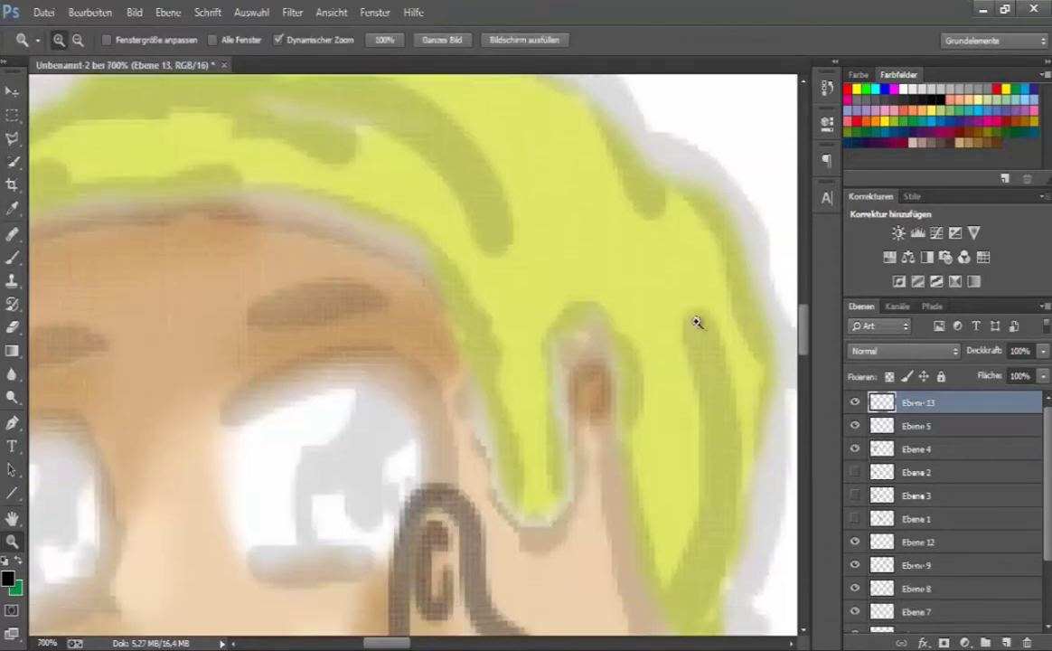
- Try to redraw the outlines of the hair strands in black on the new layer
{"action": "key", "text": "b"}
{"action": "mouse_move", "coordinate": [469, 337]}
{"action": "left_mouse_down"}
{"action": "mouse_move", "coordinate": [535, 535]}
{"action": "mouse_move", "coordinate": [627, 404]}
{"action": "mouse_move", "coordinate": [615, 443]}
{"action": "left_mouse_up"}
{"action": "left_click_drag", "start_coordinate": [615, 443], "coordinate": [623, 280]}
{"action": "mouse_move", "coordinate": [578, 237]}
{"action": "left_mouse_down"}
{"action": "mouse_move", "coordinate": [623, 386]}
{"action": "mouse_move", "coordinate": [710, 520]}
{"action": "mouse_move", "coordinate": [714, 482]}
{"action": "mouse_move", "coordinate": [746, 535]}
{"action": "left_mouse_up"}
{"action": "mouse_move", "coordinate": [752, 420]}
{"action": "left_mouse_down"}
{"action": "mouse_move", "coordinate": [494, 545]}
{"action": "mouse_move", "coordinate": [517, 348]}
{"action": "left_mouse_up"}
{"action": "scroll", "coordinate": [644, 330], "scroll_direction": "up", "scroll_amount": 3}
{"action": "mouse_move", "coordinate": [400, 329]}
{"action": "left_mouse_down"}
{"action": "mouse_move", "coordinate": [563, 528]}
{"action": "mouse_move", "coordinate": [529, 583]}
{"action": "left_mouse_up"}
{"action": "scroll", "coordinate": [554, 447], "scroll_direction": "down", "scroll_amount": 2}
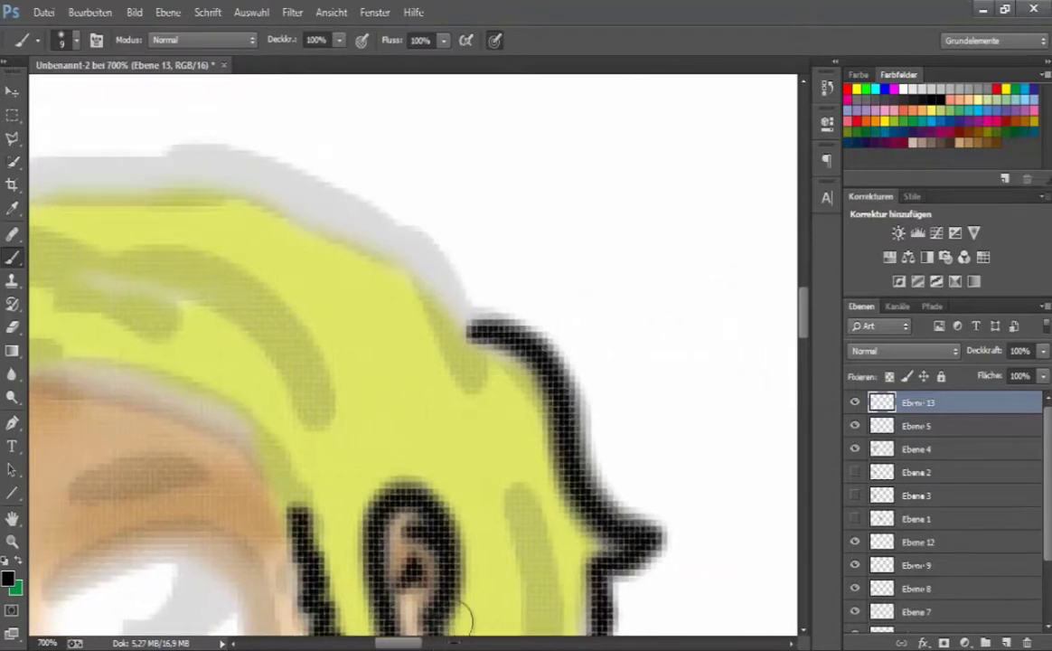
{"action": "scroll", "coordinate": [456, 620], "scroll_direction": "down", "scroll_amount": 3}
{"action": "key", "text": "e"}
{"action": "mouse_move", "coordinate": [298, 226]}
{"action": "left_mouse_down"}
{"action": "mouse_move", "coordinate": [521, 441]}
{"action": "mouse_move", "coordinate": [775, 352]}
{"action": "mouse_move", "coordinate": [804, 359]}
{"action": "mouse_move", "coordinate": [804, 336]}
{"action": "left_mouse_up"}
- Sample the hair's yellow-green and paint over the outlines of the side strands around the ear on the layer Ebene 13
{"action": "left_click", "coordinate": [13, 208]}
{"action": "left_click", "coordinate": [916, 449]}
{"action": "left_click", "coordinate": [874, 542]}
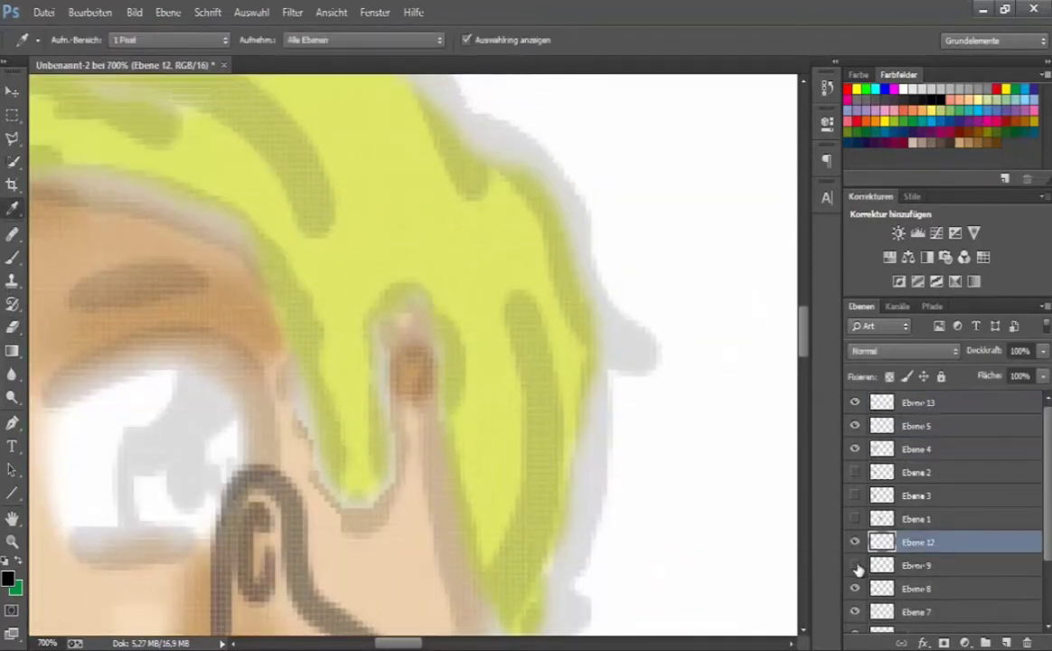
{"action": "left_click", "coordinate": [251, 280]}
{"action": "left_click", "coordinate": [915, 402]}
{"action": "key", "text": "b"}
{"action": "mouse_move", "coordinate": [290, 292]}
{"action": "left_mouse_down"}
{"action": "mouse_move", "coordinate": [315, 332]}
{"action": "mouse_move", "coordinate": [300, 387]}
{"action": "mouse_move", "coordinate": [377, 497]}
{"action": "mouse_move", "coordinate": [367, 371]}
{"action": "mouse_move", "coordinate": [452, 315]}
{"action": "mouse_move", "coordinate": [437, 449]}
{"action": "left_mouse_up"}
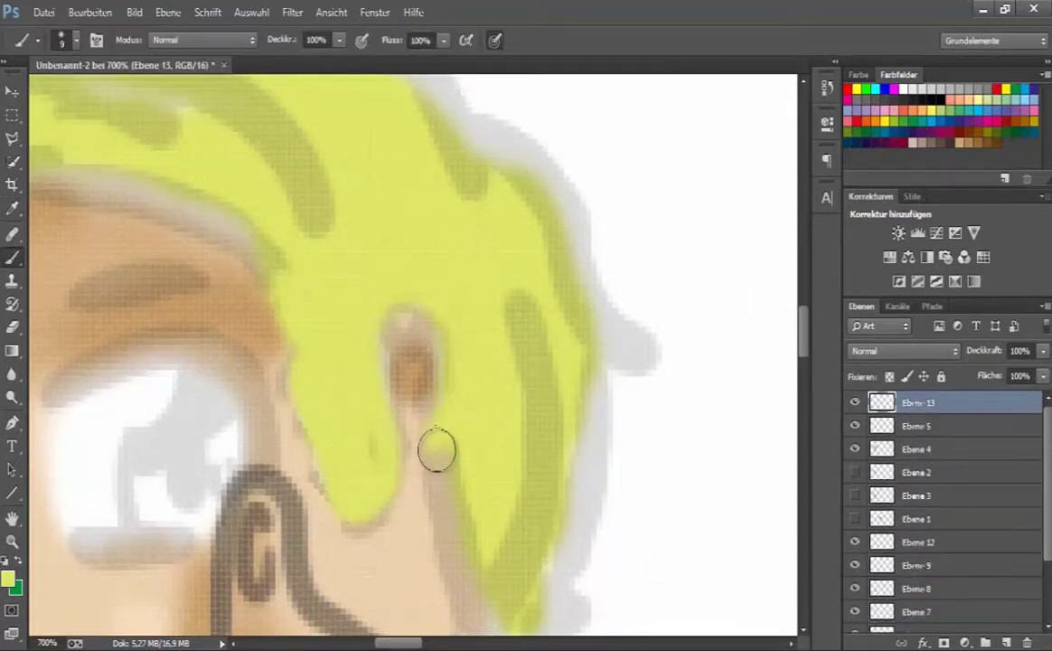
{"action": "scroll", "coordinate": [436, 137], "scroll_direction": "down", "scroll_amount": 3}
{"action": "mouse_move", "coordinate": [437, 137]}
{"action": "left_mouse_down"}
{"action": "mouse_move", "coordinate": [498, 333]}
{"action": "mouse_move", "coordinate": [557, 307]}
{"action": "left_mouse_up"}
{"action": "scroll", "coordinate": [580, 499], "scroll_direction": "up", "scroll_amount": 2}
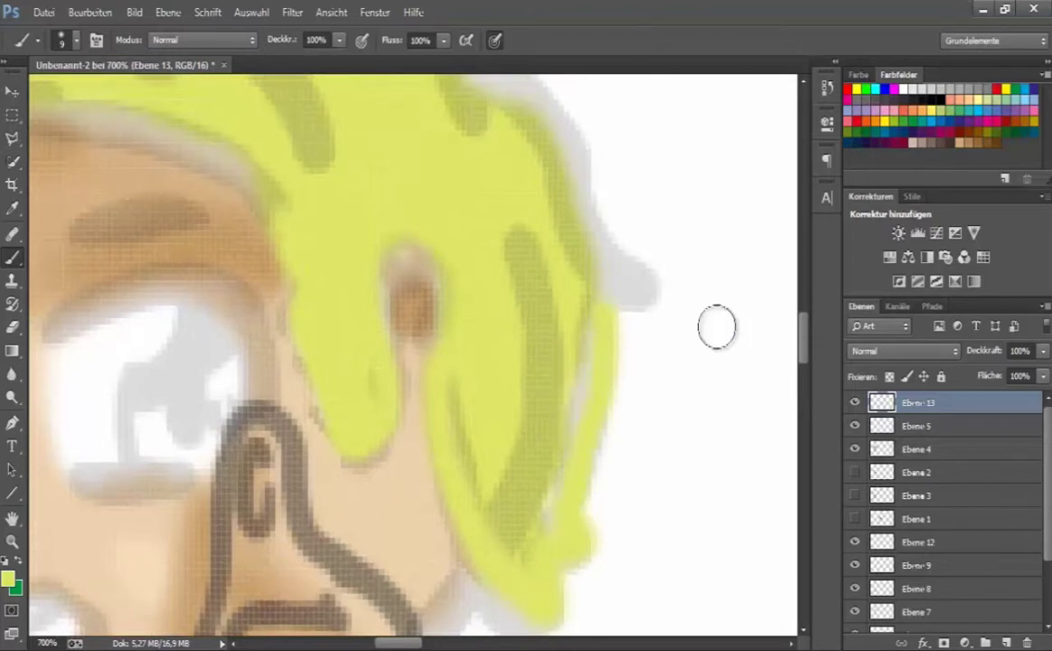
- Paint over the outlines of the crown and the fringe edge above the forehead in the hair's yellow-green on the layer Ebene 13
{"action": "scroll", "coordinate": [717, 327], "scroll_direction": "up", "scroll_amount": 6}
{"action": "scroll", "coordinate": [270, 265], "scroll_direction": "left", "scroll_amount": 2}
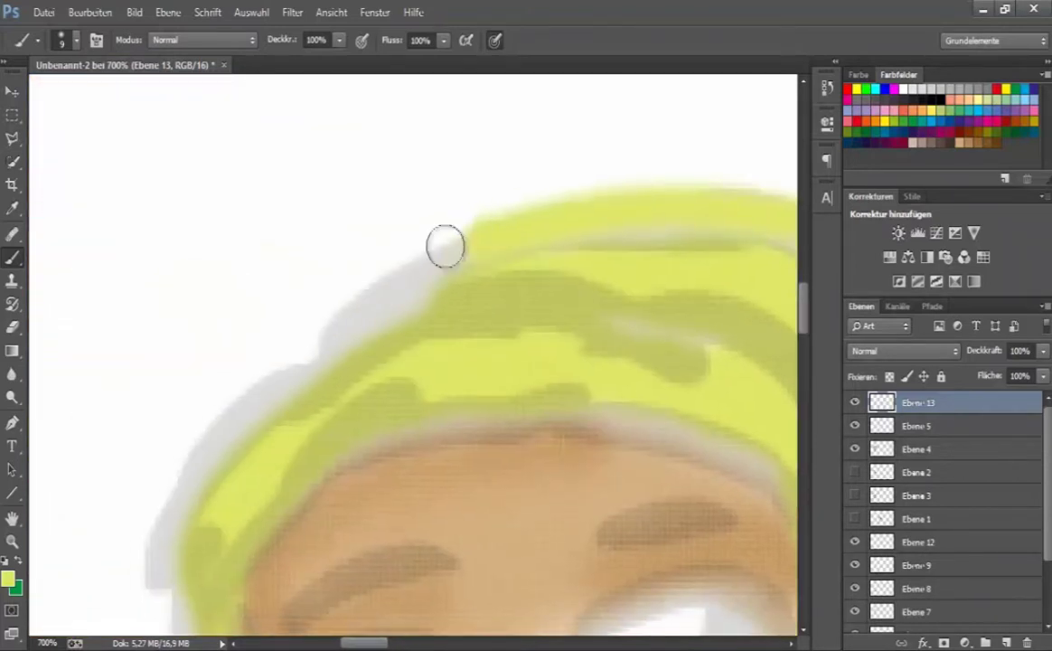
{"action": "scroll", "coordinate": [447, 306], "scroll_direction": "down", "scroll_amount": 2}
{"action": "scroll", "coordinate": [446, 305], "scroll_direction": "left", "scroll_amount": 1}
{"action": "mouse_move", "coordinate": [370, 181]}
{"action": "left_mouse_down"}
{"action": "mouse_move", "coordinate": [265, 409]}
{"action": "mouse_move", "coordinate": [280, 483]}
{"action": "left_mouse_up"}
{"action": "mouse_move", "coordinate": [639, 453]}
{"action": "left_mouse_down"}
{"action": "mouse_move", "coordinate": [486, 268]}
{"action": "mouse_move", "coordinate": [366, 485]}
{"action": "left_mouse_up"}
{"action": "mouse_move", "coordinate": [561, 298]}
{"action": "left_mouse_down"}
{"action": "mouse_move", "coordinate": [219, 306]}
{"action": "mouse_move", "coordinate": [112, 498]}
{"action": "left_mouse_up"}
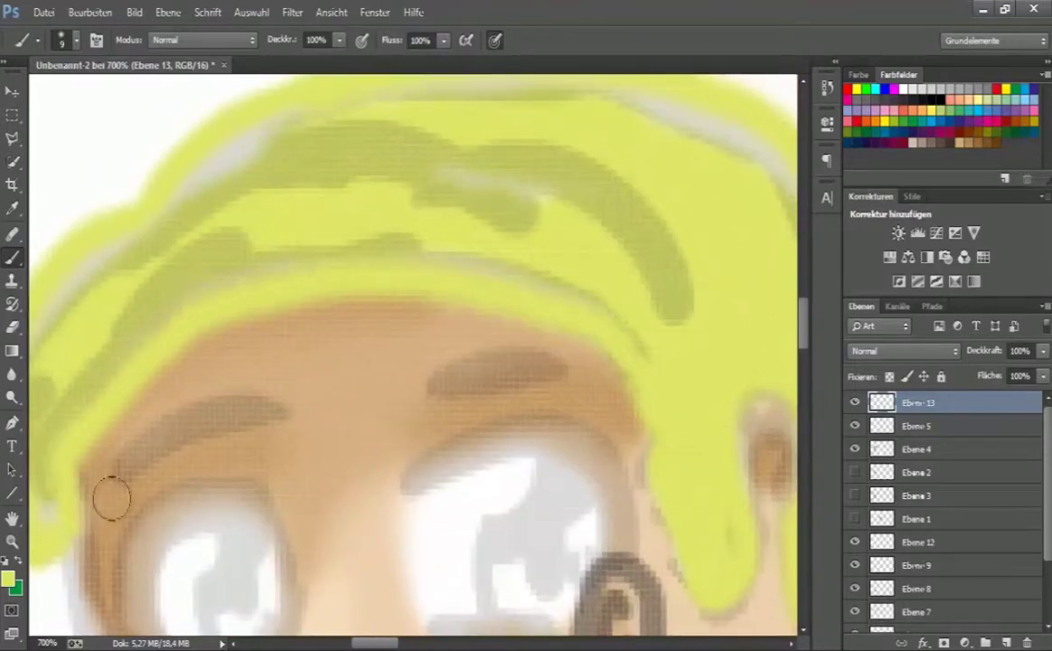
- Hide the layer Ebene 7 and fill the whole hair area with solid yellow-green on the layer Ebene 13
{"action": "left_click", "coordinate": [855, 589]}
{"action": "mouse_move", "coordinate": [716, 470]}
{"action": "left_mouse_down"}
{"action": "mouse_move", "coordinate": [686, 356]}
{"action": "mouse_move", "coordinate": [622, 313]}
{"action": "left_mouse_up"}
{"action": "scroll", "coordinate": [271, 253], "scroll_direction": "left", "scroll_amount": 2}
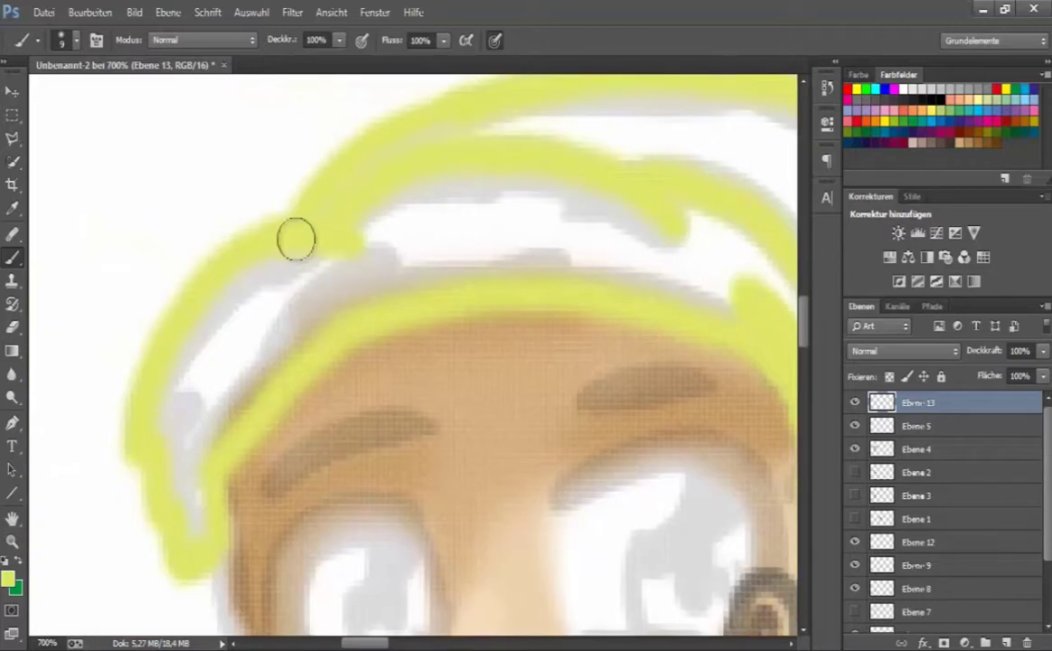
{"action": "left_click_drag", "start_coordinate": [375, 644], "coordinate": [399, 639]}
{"action": "mouse_move", "coordinate": [407, 258]}
{"action": "left_mouse_down"}
{"action": "mouse_move", "coordinate": [171, 280]}
{"action": "mouse_move", "coordinate": [245, 321]}
{"action": "mouse_move", "coordinate": [223, 408]}
{"action": "mouse_move", "coordinate": [193, 370]}
{"action": "mouse_move", "coordinate": [294, 167]}
{"action": "left_mouse_up"}
{"action": "scroll", "coordinate": [208, 298], "scroll_direction": "left", "scroll_amount": 4}
{"action": "scroll", "coordinate": [208, 298], "scroll_direction": "down", "scroll_amount": 1}
{"action": "scroll", "coordinate": [153, 329], "scroll_direction": "up", "scroll_amount": 2}
{"action": "mouse_move", "coordinate": [163, 312]}
{"action": "left_mouse_down"}
{"action": "mouse_move", "coordinate": [272, 321]}
{"action": "mouse_move", "coordinate": [247, 281]}
{"action": "mouse_move", "coordinate": [404, 209]}
{"action": "mouse_move", "coordinate": [544, 237]}
{"action": "mouse_move", "coordinate": [743, 304]}
{"action": "mouse_move", "coordinate": [706, 361]}
{"action": "mouse_move", "coordinate": [337, 127]}
{"action": "mouse_move", "coordinate": [415, 203]}
{"action": "mouse_move", "coordinate": [490, 331]}
{"action": "mouse_move", "coordinate": [511, 562]}
{"action": "mouse_move", "coordinate": [540, 292]}
{"action": "left_mouse_up"}
{"action": "scroll", "coordinate": [541, 293], "scroll_direction": "right", "scroll_amount": 2}
{"action": "mouse_move", "coordinate": [470, 194]}
{"action": "left_mouse_down"}
{"action": "mouse_move", "coordinate": [522, 399]}
{"action": "mouse_move", "coordinate": [458, 617]}
{"action": "mouse_move", "coordinate": [417, 526]}
{"action": "left_mouse_up"}
- Sample a light skin tone from the face and paint over the face outline from the cheek to the chin on the layer Ebene 13
{"action": "scroll", "coordinate": [542, 451], "scroll_direction": "down", "scroll_amount": 3}
{"action": "scroll", "coordinate": [542, 451], "scroll_direction": "left", "scroll_amount": 4}
{"action": "key", "text": "i"}
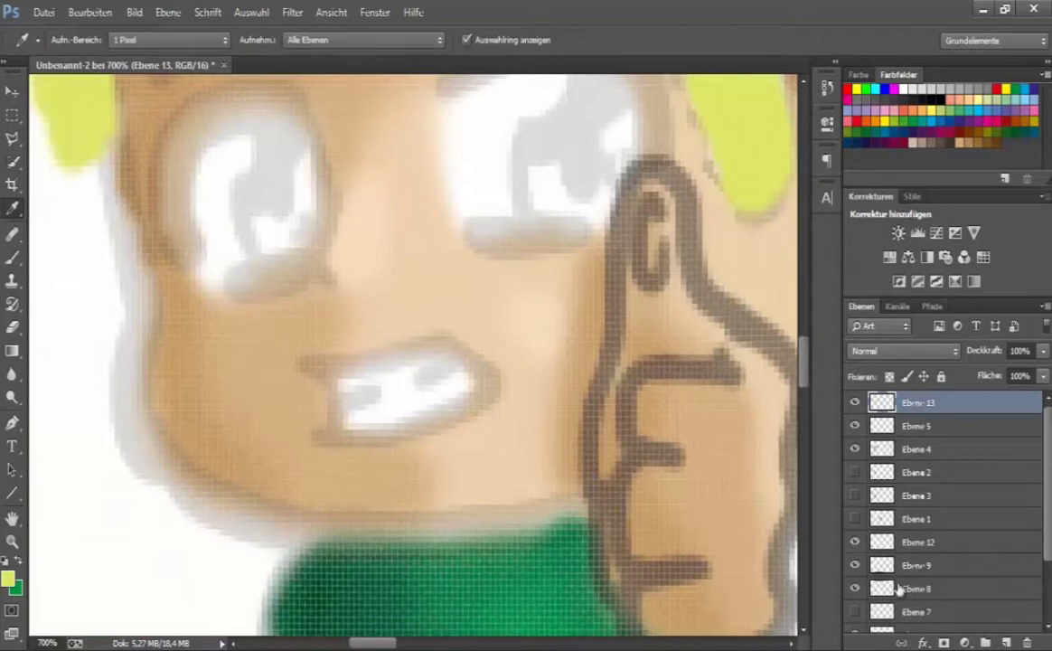
{"action": "left_click", "coordinate": [474, 296], "text": "ctrl"}
{"action": "left_click", "coordinate": [474, 296]}
{"action": "key", "text": "b"}
{"action": "left_click", "coordinate": [8, 578]}
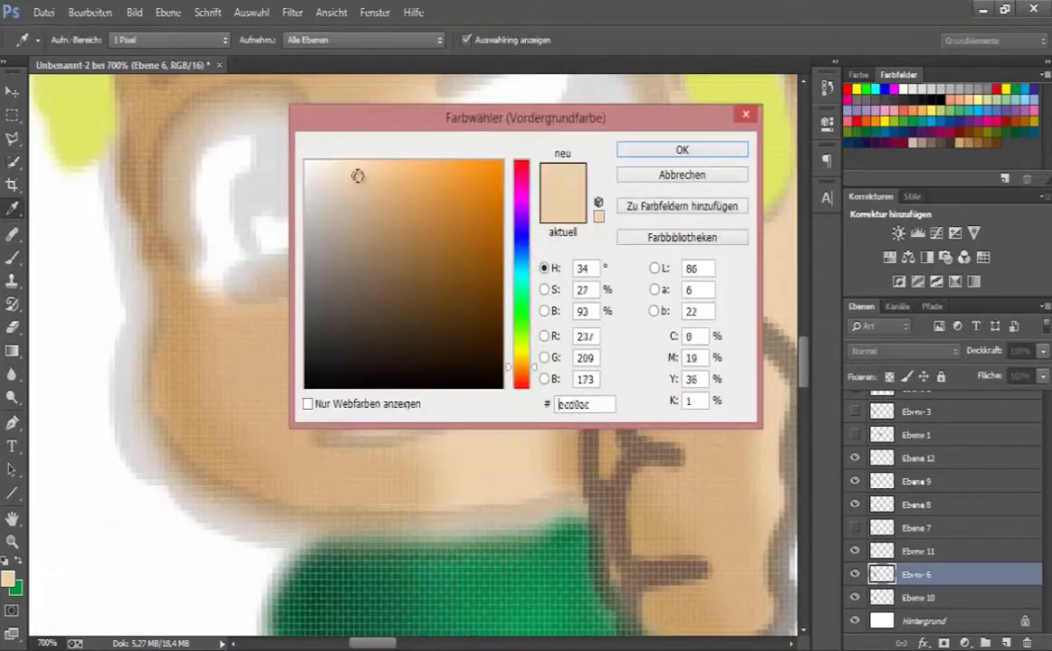
{"action": "key", "text": "Return"}
{"action": "key", "text": "ctrl+shift+alt+n"}
{"action": "scroll", "coordinate": [113, 199], "scroll_direction": "up", "scroll_amount": 3}
{"action": "mouse_move", "coordinate": [113, 199]}
{"action": "left_mouse_down"}
{"action": "mouse_move", "coordinate": [127, 357]}
{"action": "mouse_move", "coordinate": [176, 584]}
{"action": "left_mouse_up"}
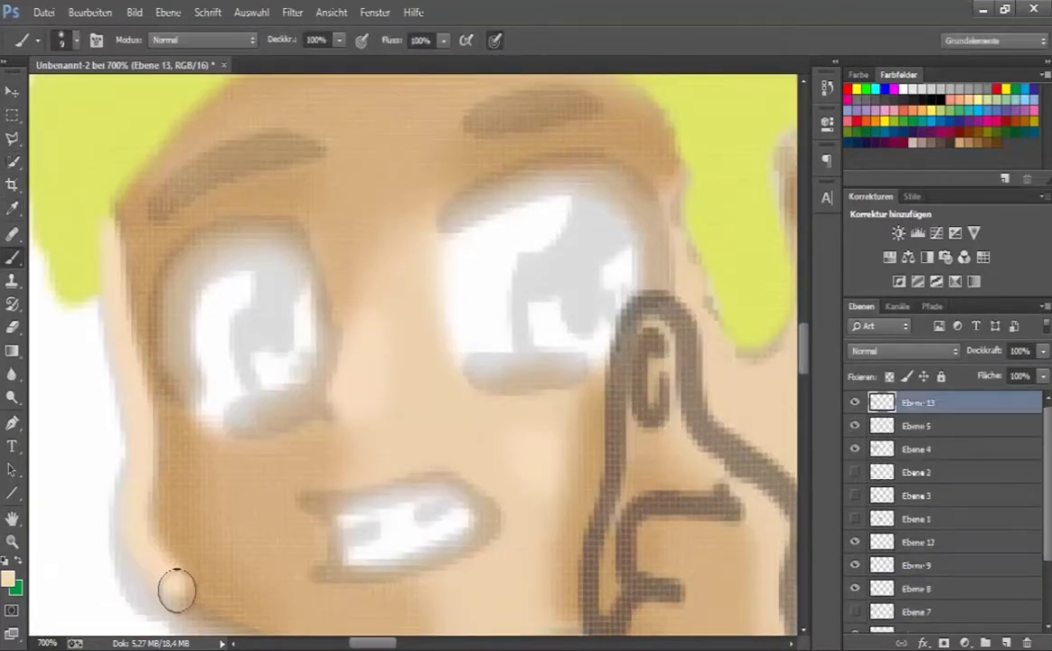
{"action": "scroll", "coordinate": [181, 524], "scroll_direction": "down", "scroll_amount": 4}
{"action": "mouse_move", "coordinate": [195, 464]}
{"action": "left_mouse_down"}
{"action": "mouse_move", "coordinate": [288, 501]}
{"action": "mouse_move", "coordinate": [558, 472]}
{"action": "left_mouse_up"}
{"action": "scroll", "coordinate": [560, 472], "scroll_direction": "right", "scroll_amount": 4}
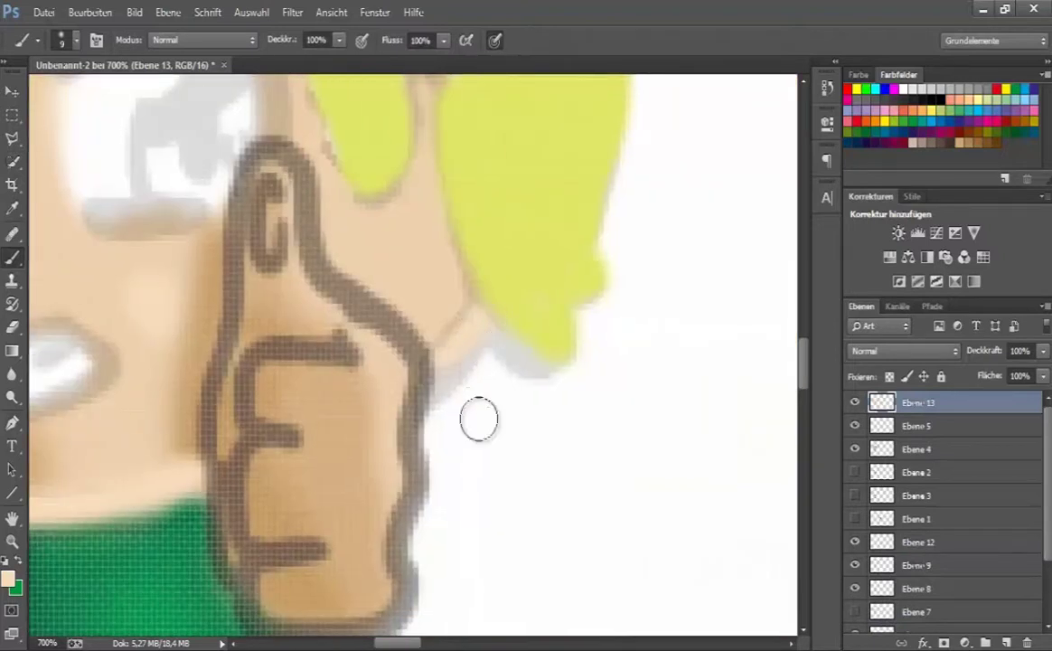
- Paint over the raised hand's outlines in the light skin tone, reducing the brush size to 4 px for the thumbnail and wrist
{"action": "scroll", "coordinate": [390, 562], "scroll_direction": "left", "scroll_amount": 5}
{"action": "scroll", "coordinate": [391, 562], "scroll_direction": "right", "scroll_amount": 3}
{"action": "mouse_move", "coordinate": [344, 470]}
{"action": "left_mouse_down"}
{"action": "mouse_move", "coordinate": [338, 418]}
{"action": "mouse_move", "coordinate": [391, 147]}
{"action": "mouse_move", "coordinate": [448, 254]}
{"action": "mouse_move", "coordinate": [530, 331]}
{"action": "mouse_move", "coordinate": [541, 474]}
{"action": "mouse_move", "coordinate": [475, 624]}
{"action": "mouse_move", "coordinate": [380, 580]}
{"action": "mouse_move", "coordinate": [389, 562]}
{"action": "mouse_move", "coordinate": [371, 483]}
{"action": "mouse_move", "coordinate": [393, 442]}
{"action": "mouse_move", "coordinate": [417, 491]}
{"action": "mouse_move", "coordinate": [407, 433]}
{"action": "mouse_move", "coordinate": [430, 348]}
{"action": "mouse_move", "coordinate": [470, 405]}
{"action": "mouse_move", "coordinate": [404, 300]}
{"action": "left_mouse_up"}
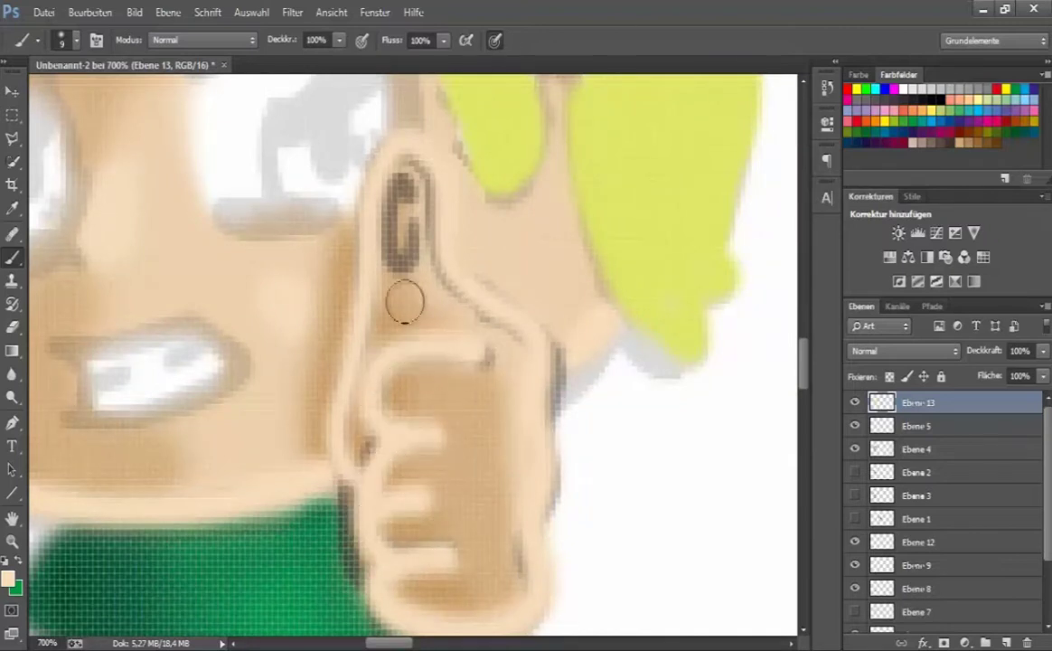
{"action": "left_click", "coordinate": [77, 40]}
{"action": "left_click_drag", "start_coordinate": [373, 172], "coordinate": [401, 281]}
{"action": "scroll", "coordinate": [401, 281], "scroll_direction": "down", "scroll_amount": 2}
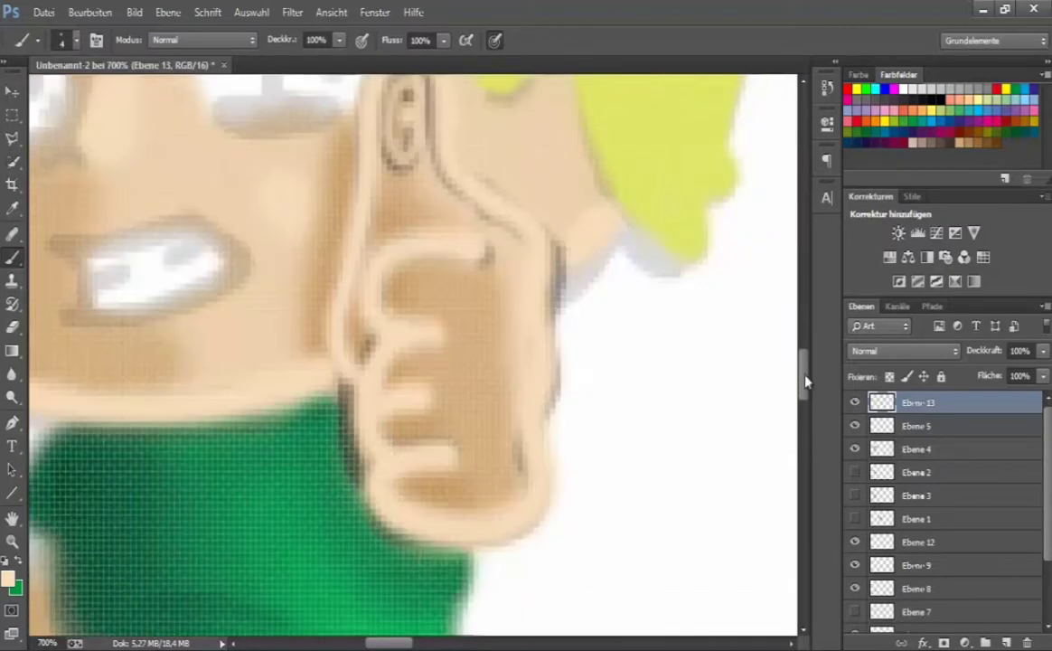
{"action": "left_click_drag", "start_coordinate": [344, 501], "coordinate": [312, 388]}
- Paint over the contour and finger lines of the lowered hand in the light skin tone
{"action": "scroll", "coordinate": [344, 500], "scroll_direction": "down", "scroll_amount": 5}
{"action": "scroll", "coordinate": [344, 501], "scroll_direction": "left", "scroll_amount": 5}
{"action": "mouse_move", "coordinate": [416, 303]}
{"action": "left_mouse_down"}
{"action": "mouse_move", "coordinate": [423, 246]}
{"action": "mouse_move", "coordinate": [486, 511]}
{"action": "mouse_move", "coordinate": [495, 378]}
{"action": "mouse_move", "coordinate": [411, 242]}
{"action": "left_mouse_up"}
{"action": "scroll", "coordinate": [411, 242], "scroll_direction": "right", "scroll_amount": 5}
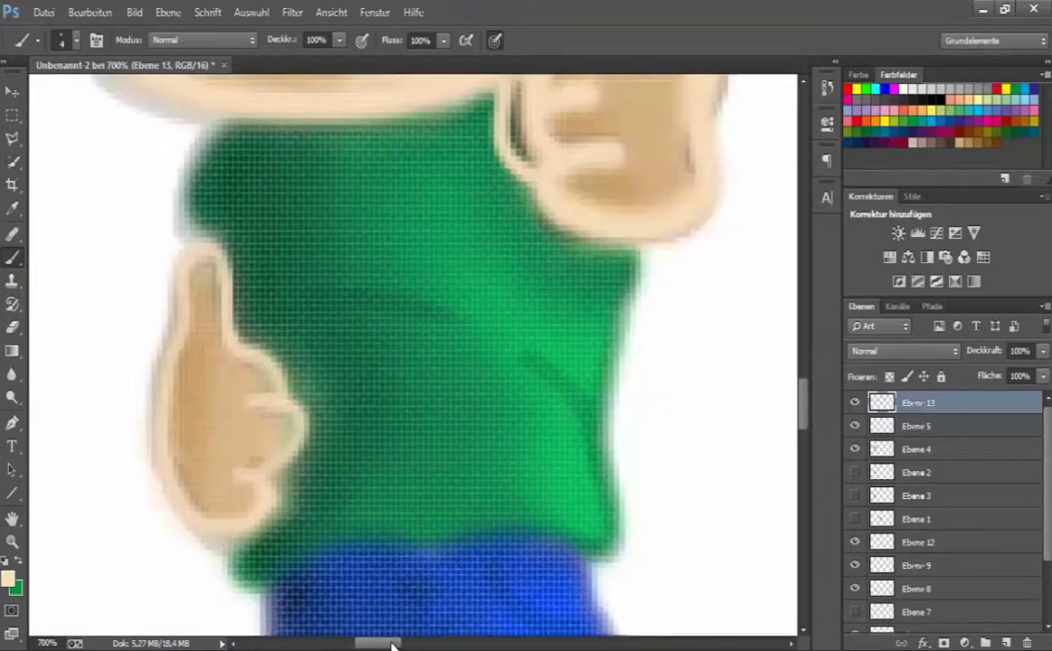
- Sample a green from the shirt and paint over the shirt's hem, side, sleeve and fold lines
{"action": "scroll", "coordinate": [794, 426], "scroll_direction": "down", "scroll_amount": 5}
{"action": "scroll", "coordinate": [793, 425], "scroll_direction": "up", "scroll_amount": 5}
{"action": "key", "text": "i"}
{"action": "left_click", "coordinate": [13, 257]}
{"action": "left_click", "coordinate": [9, 578]}
{"action": "left_click", "coordinate": [676, 148]}
{"action": "left_click_drag", "start_coordinate": [576, 542], "coordinate": [329, 553]}
{"action": "left_click_drag", "start_coordinate": [361, 506], "coordinate": [416, 384]}
{"action": "mouse_move", "coordinate": [372, 223]}
{"action": "left_mouse_down"}
{"action": "mouse_move", "coordinate": [404, 350]}
{"action": "mouse_move", "coordinate": [545, 382]}
{"action": "mouse_move", "coordinate": [556, 178]}
{"action": "mouse_move", "coordinate": [562, 191]}
{"action": "left_mouse_up"}
{"action": "left_click_drag", "start_coordinate": [516, 457], "coordinate": [366, 260]}
- Sample a bright blue from the trousers and paint over their outlines, cuffs and crease lines
{"action": "key", "text": "i"}
{"action": "left_click", "coordinate": [359, 300]}
{"action": "left_click", "coordinate": [9, 579]}
{"action": "left_click", "coordinate": [715, 146]}
{"action": "left_click", "coordinate": [14, 162]}
{"action": "left_click", "coordinate": [13, 256]}
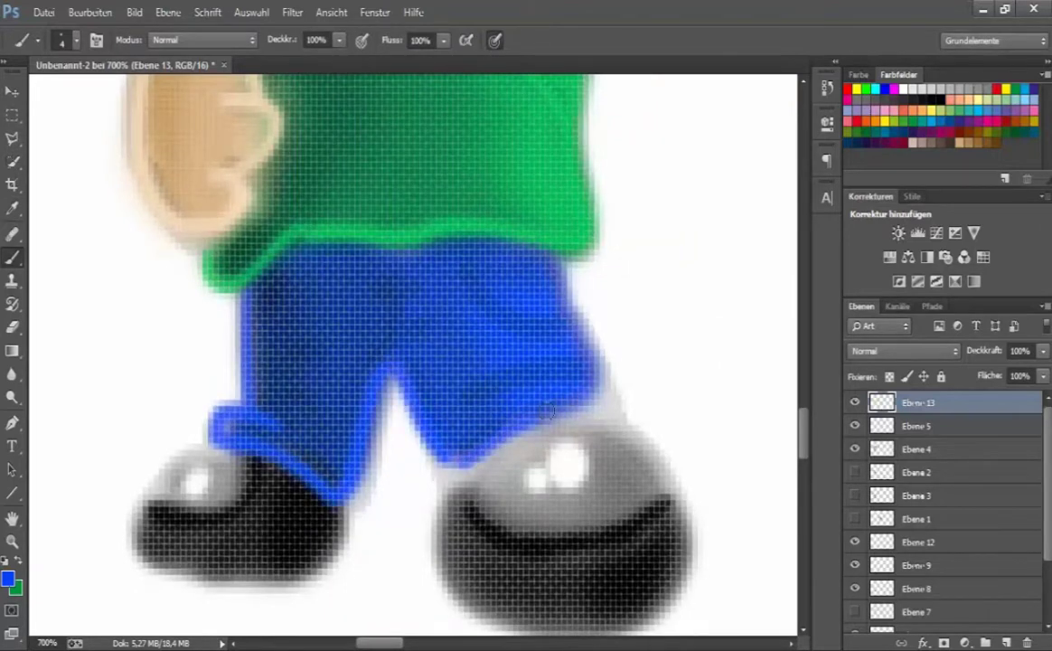
{"action": "mouse_move", "coordinate": [548, 411]}
{"action": "left_mouse_down"}
{"action": "mouse_move", "coordinate": [602, 365]}
{"action": "mouse_move", "coordinate": [583, 344]}
{"action": "left_mouse_up"}
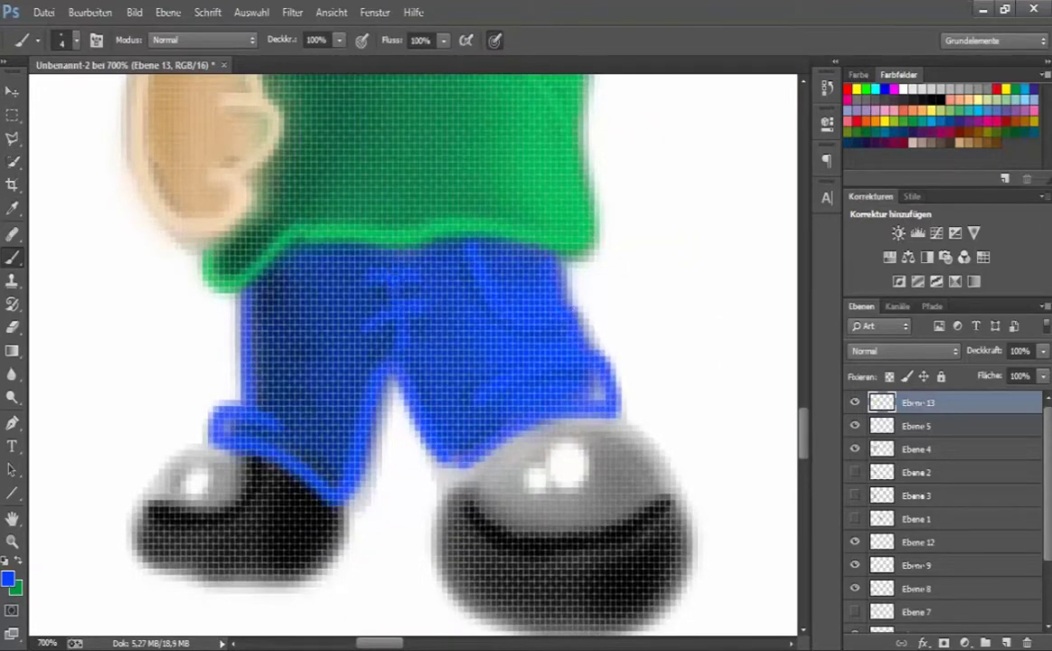
- Set the foreground colour to 000000 and repaint the outlines of both shoes
{"action": "left_click_drag", "start_coordinate": [803, 431], "coordinate": [804, 447]}
{"action": "key", "text": "i"}
{"action": "left_click", "coordinate": [502, 382]}
{"action": "left_click", "coordinate": [9, 578]}
{"action": "type", "text": "000000"}
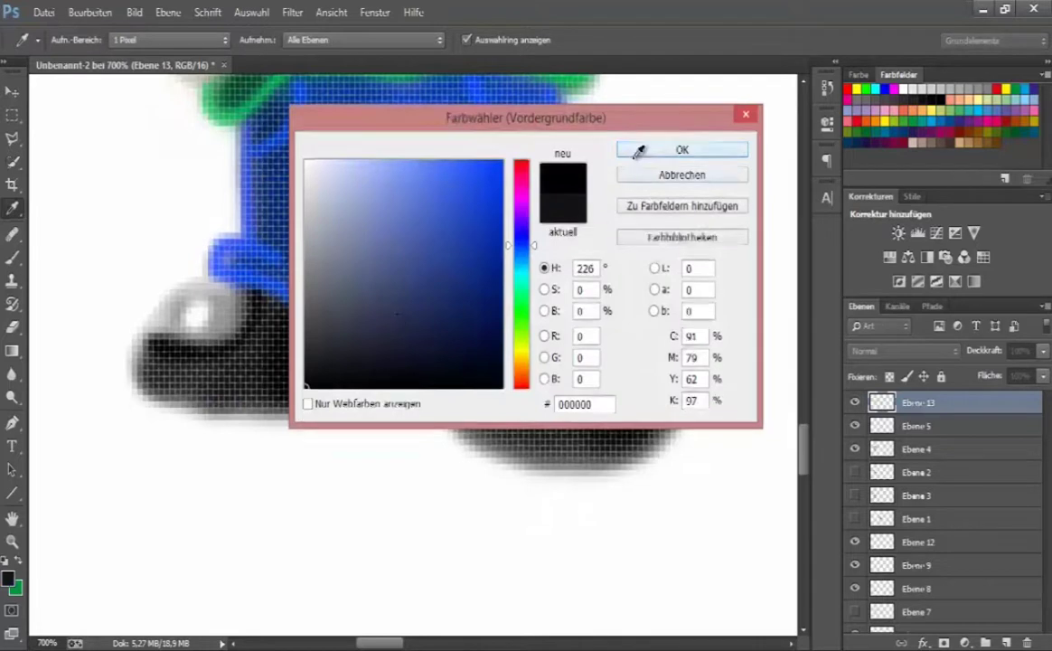
{"action": "left_click", "coordinate": [673, 145]}
{"action": "key", "text": "b"}
{"action": "mouse_move", "coordinate": [190, 273]}
{"action": "left_mouse_down"}
{"action": "mouse_move", "coordinate": [133, 332]}
{"action": "mouse_move", "coordinate": [233, 421]}
{"action": "mouse_move", "coordinate": [283, 418]}
{"action": "mouse_move", "coordinate": [164, 309]}
{"action": "left_mouse_up"}
{"action": "key", "text": "ctrl+z"}
{"action": "mouse_move", "coordinate": [633, 264]}
{"action": "left_mouse_down"}
{"action": "mouse_move", "coordinate": [494, 282]}
{"action": "mouse_move", "coordinate": [438, 366]}
{"action": "mouse_move", "coordinate": [437, 402]}
{"action": "left_mouse_up"}
{"action": "left_click_drag", "start_coordinate": [613, 273], "coordinate": [432, 310]}
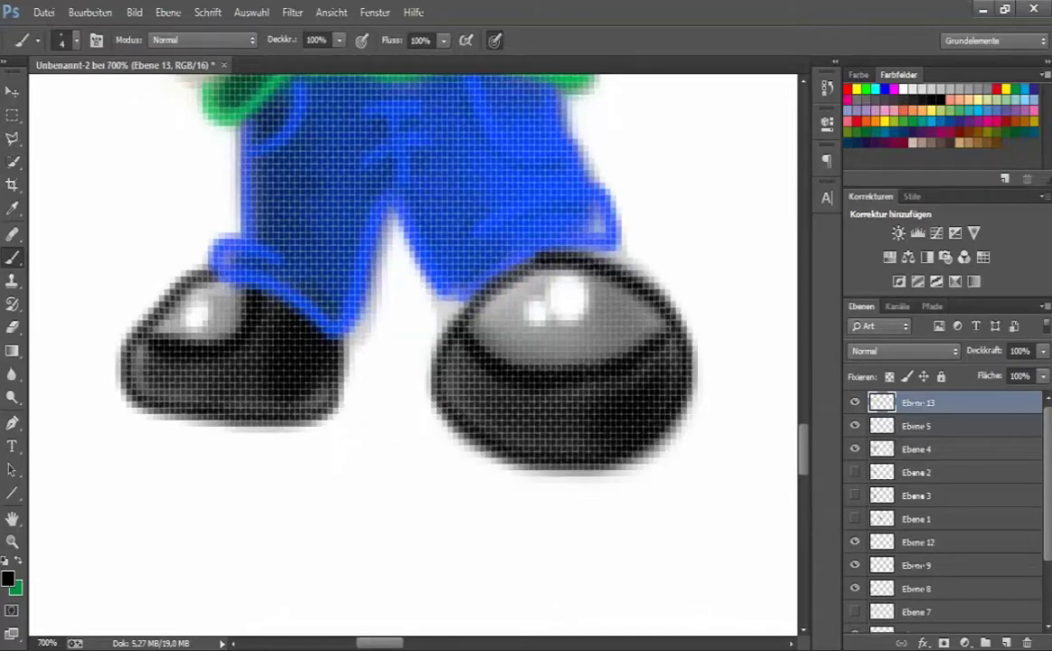
- Add the new layer Ebene 14 and draw the fringe outline and its inner strand lines in black
{"action": "scroll", "coordinate": [432, 310], "scroll_direction": "up", "scroll_amount": 5}
{"action": "key", "text": "z"}
{"action": "scroll", "coordinate": [177, 242], "scroll_direction": "down", "scroll_amount": 5}
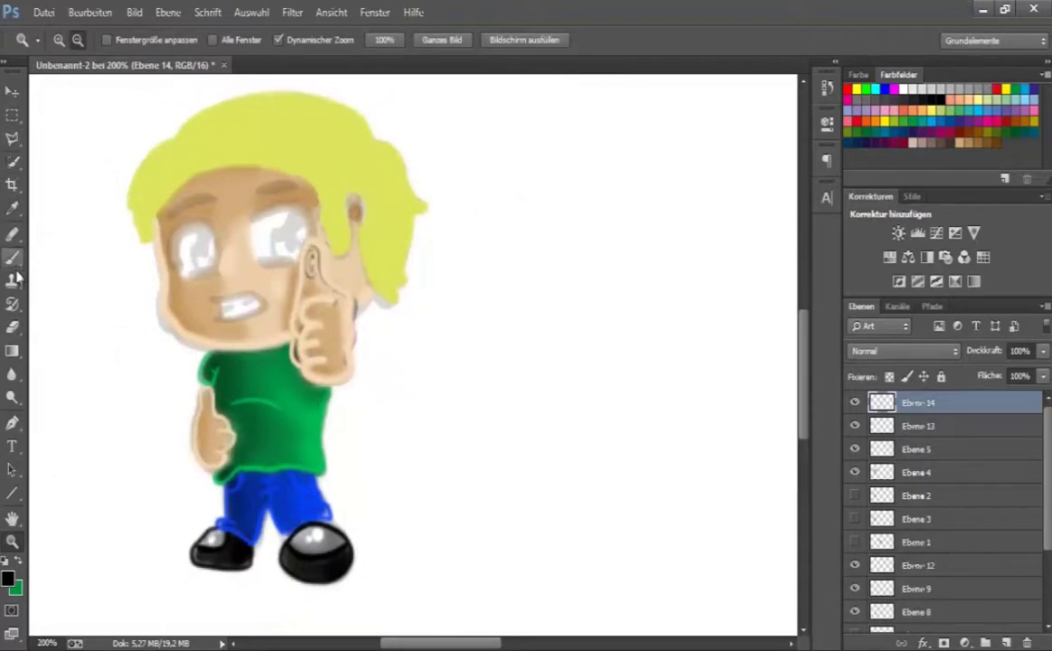
{"action": "left_click", "coordinate": [163, 109]}
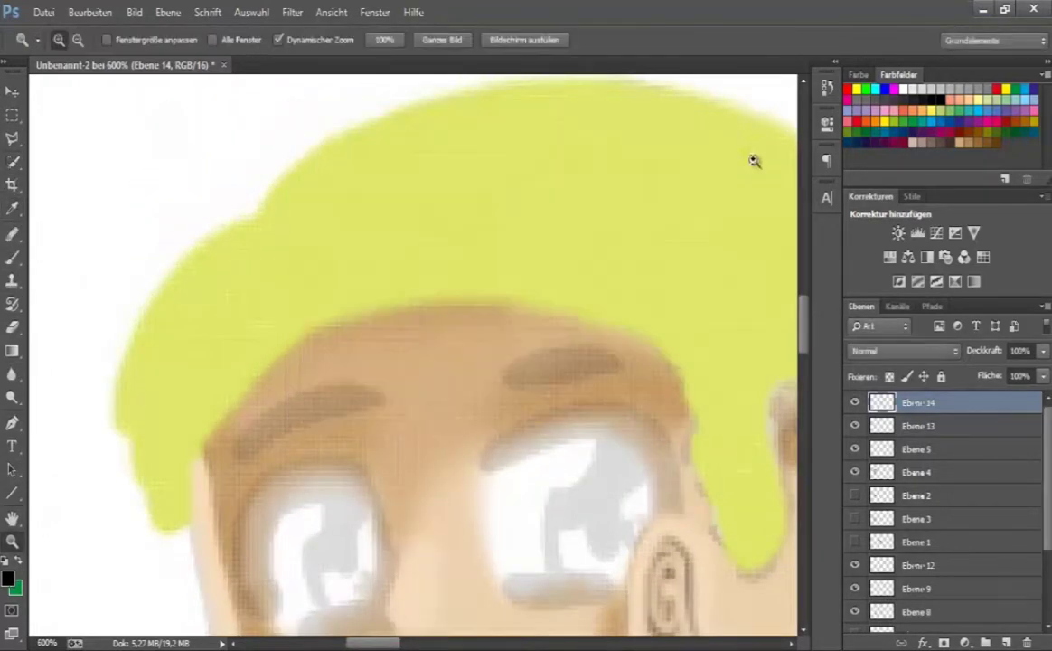
{"action": "left_click", "coordinate": [179, 156], "text": "alt"}
{"action": "key", "text": "b"}
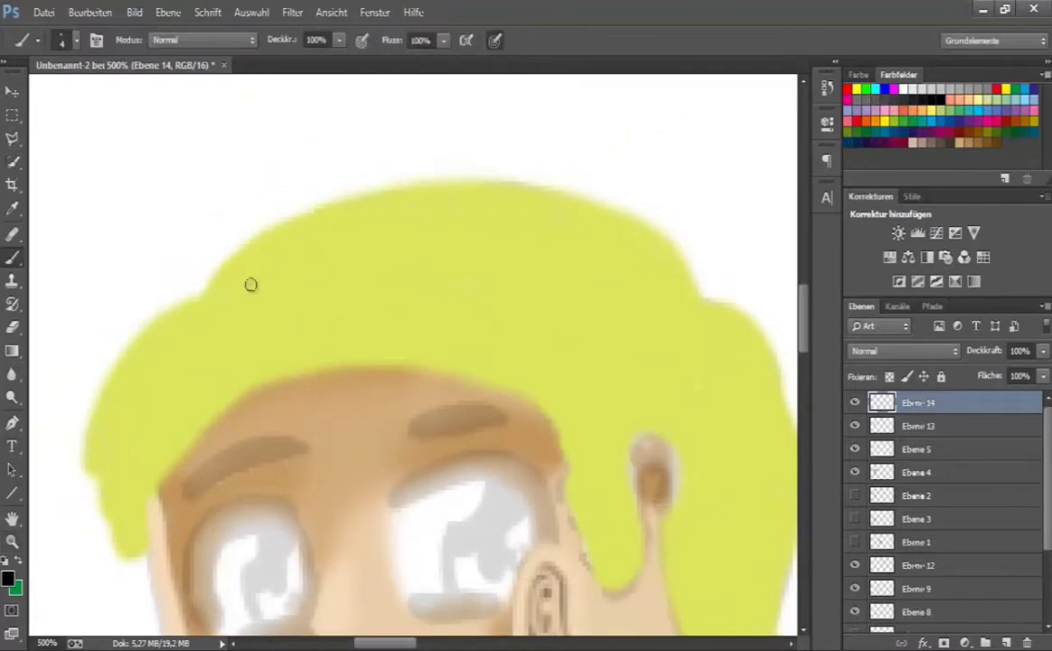
{"action": "left_click_drag", "start_coordinate": [228, 294], "coordinate": [87, 465]}
{"action": "mouse_move", "coordinate": [262, 296]}
{"action": "left_mouse_down"}
{"action": "mouse_move", "coordinate": [432, 278]}
{"action": "mouse_move", "coordinate": [561, 353]}
{"action": "left_mouse_up"}
{"action": "mouse_move", "coordinate": [558, 421]}
{"action": "left_mouse_down"}
{"action": "mouse_move", "coordinate": [423, 348]}
{"action": "mouse_move", "coordinate": [517, 383]}
{"action": "mouse_move", "coordinate": [158, 470]}
{"action": "mouse_move", "coordinate": [442, 372]}
{"action": "mouse_move", "coordinate": [166, 476]}
{"action": "left_mouse_up"}
{"action": "key", "text": "ctrl+z"}
{"action": "key", "text": "ctrl+z"}
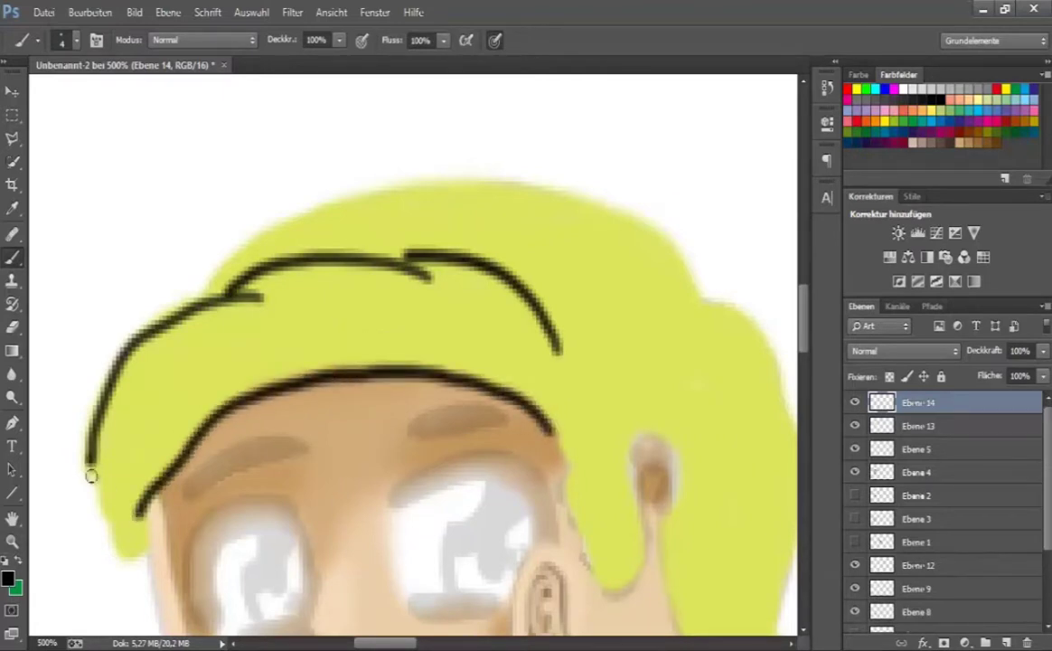
- Outline the jagged fringe tip, the side strand, the ear and the hair behind the ear in black
{"action": "scroll", "coordinate": [802, 332], "scroll_direction": "down", "scroll_amount": 3}
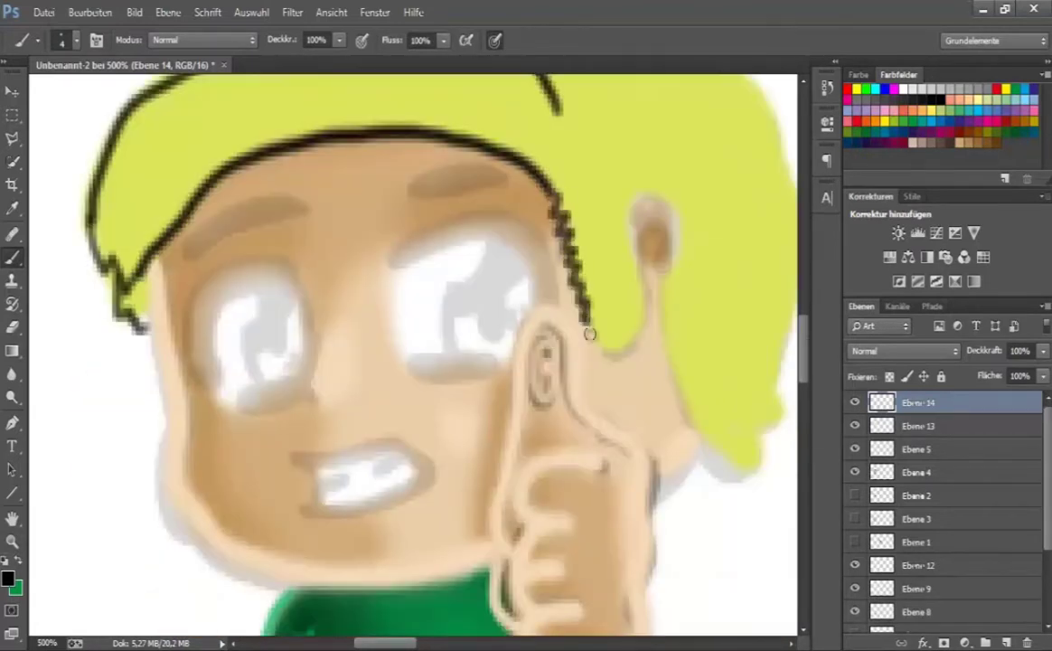
{"action": "mouse_move", "coordinate": [590, 335]}
{"action": "left_mouse_down"}
{"action": "mouse_move", "coordinate": [641, 301]}
{"action": "mouse_move", "coordinate": [644, 191]}
{"action": "left_mouse_up"}
{"action": "left_click_drag", "start_coordinate": [622, 249], "coordinate": [691, 434]}
{"action": "left_click_drag", "start_coordinate": [673, 346], "coordinate": [714, 432]}
- Draw the black outer contour of the hair around the back of the head and over the crown
{"action": "scroll", "coordinate": [705, 425], "scroll_direction": "up", "scroll_amount": 2}
{"action": "scroll", "coordinate": [705, 425], "scroll_direction": "right", "scroll_amount": 2}
{"action": "mouse_move", "coordinate": [546, 187]}
{"action": "left_mouse_down"}
{"action": "mouse_move", "coordinate": [616, 266]}
{"action": "mouse_move", "coordinate": [648, 383]}
{"action": "left_mouse_up"}
{"action": "left_click_drag", "start_coordinate": [632, 312], "coordinate": [562, 469]}
{"action": "scroll", "coordinate": [617, 499], "scroll_direction": "up", "scroll_amount": 2}
{"action": "scroll", "coordinate": [618, 500], "scroll_direction": "left", "scroll_amount": 2}
{"action": "mouse_move", "coordinate": [638, 298]}
{"action": "left_mouse_down"}
{"action": "mouse_move", "coordinate": [513, 217]}
{"action": "mouse_move", "coordinate": [475, 207]}
{"action": "mouse_move", "coordinate": [358, 226]}
{"action": "mouse_move", "coordinate": [202, 325]}
{"action": "mouse_move", "coordinate": [180, 298]}
{"action": "left_mouse_up"}
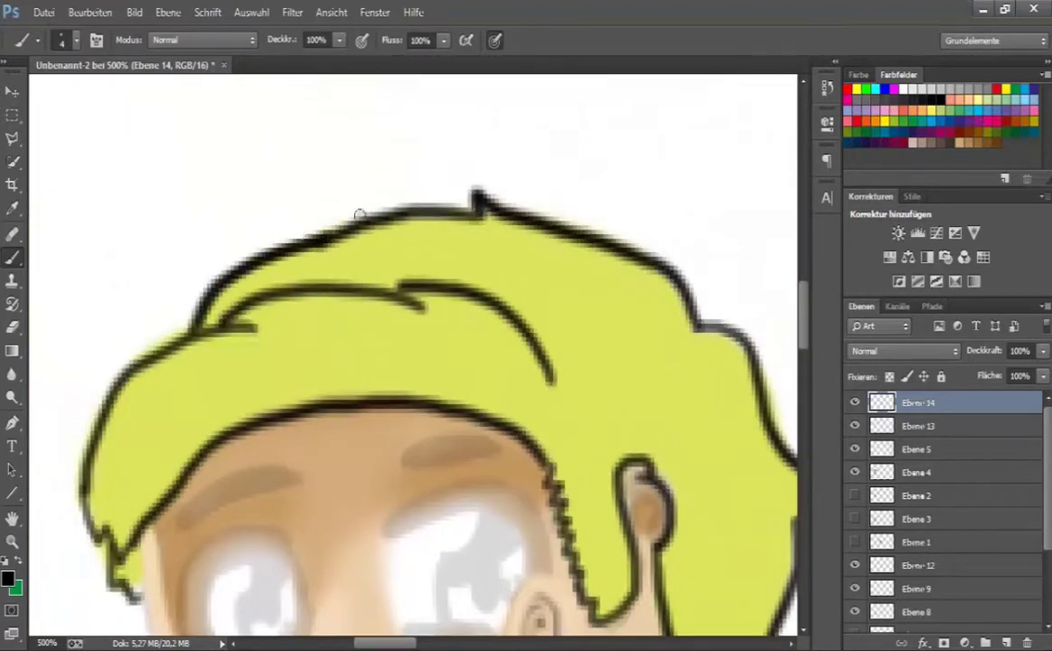
- Outline the face from the cheek to the chin and the raised thumbs-up hand with its fingers in black
{"action": "scroll", "coordinate": [637, 255], "scroll_direction": "down", "scroll_amount": 2}
{"action": "scroll", "coordinate": [526, 395], "scroll_direction": "down", "scroll_amount": 2}
{"action": "scroll", "coordinate": [526, 395], "scroll_direction": "left", "scroll_amount": 1}
{"action": "mouse_move", "coordinate": [149, 249]}
{"action": "left_mouse_down"}
{"action": "mouse_move", "coordinate": [201, 508]}
{"action": "mouse_move", "coordinate": [157, 280]}
{"action": "mouse_move", "coordinate": [187, 422]}
{"action": "mouse_move", "coordinate": [253, 555]}
{"action": "mouse_move", "coordinate": [378, 572]}
{"action": "mouse_move", "coordinate": [501, 542]}
{"action": "left_mouse_up"}
{"action": "key", "text": "ctrl+z"}
{"action": "scroll", "coordinate": [647, 380], "scroll_direction": "down", "scroll_amount": 3}
{"action": "mouse_move", "coordinate": [522, 448]}
{"action": "left_mouse_down"}
{"action": "mouse_move", "coordinate": [512, 348]}
{"action": "mouse_move", "coordinate": [524, 198]}
{"action": "mouse_move", "coordinate": [617, 263]}
{"action": "mouse_move", "coordinate": [632, 475]}
{"action": "mouse_move", "coordinate": [540, 398]}
{"action": "mouse_move", "coordinate": [599, 283]}
{"action": "left_mouse_up"}
{"action": "left_click_drag", "start_coordinate": [555, 178], "coordinate": [548, 219]}
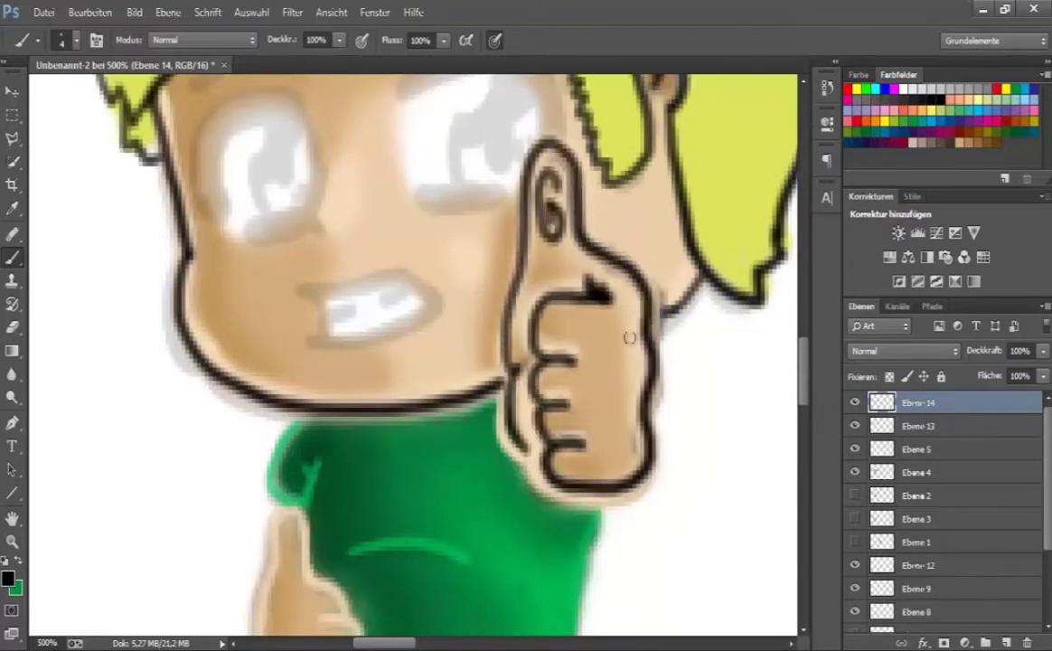
- Draw the facial features in black: eyelid lines of both eyes, eyebrows, nose and grinning mouth
{"action": "scroll", "coordinate": [661, 444], "scroll_direction": "up", "scroll_amount": 3}
{"action": "left_click_drag", "start_coordinate": [542, 262], "coordinate": [438, 229]}
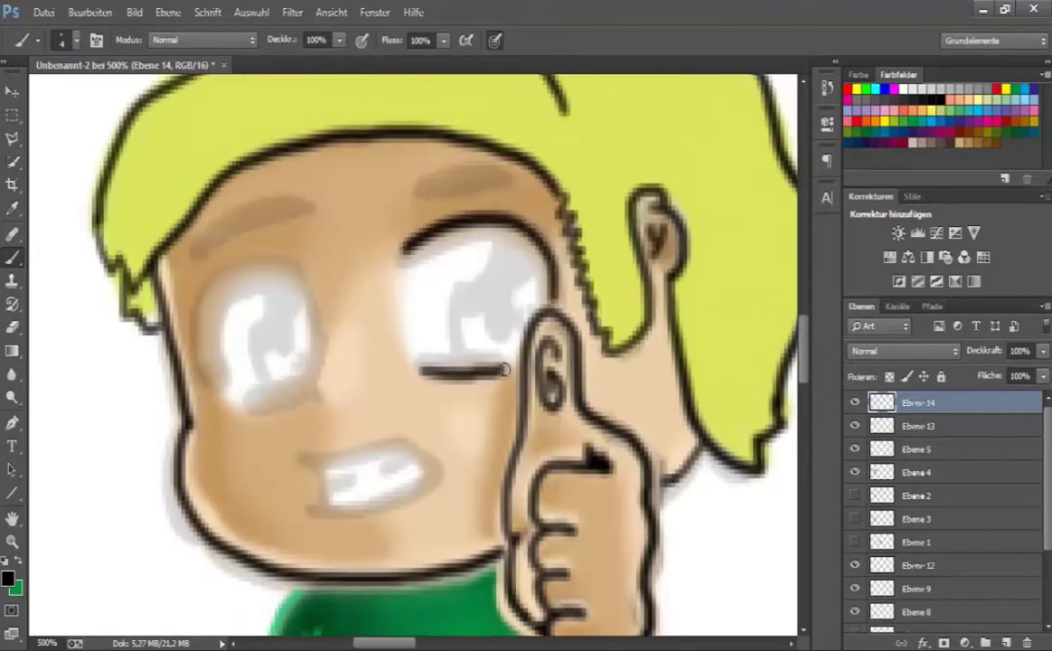
{"action": "left_click_drag", "start_coordinate": [301, 270], "coordinate": [209, 376]}
{"action": "left_click_drag", "start_coordinate": [309, 212], "coordinate": [188, 242]}
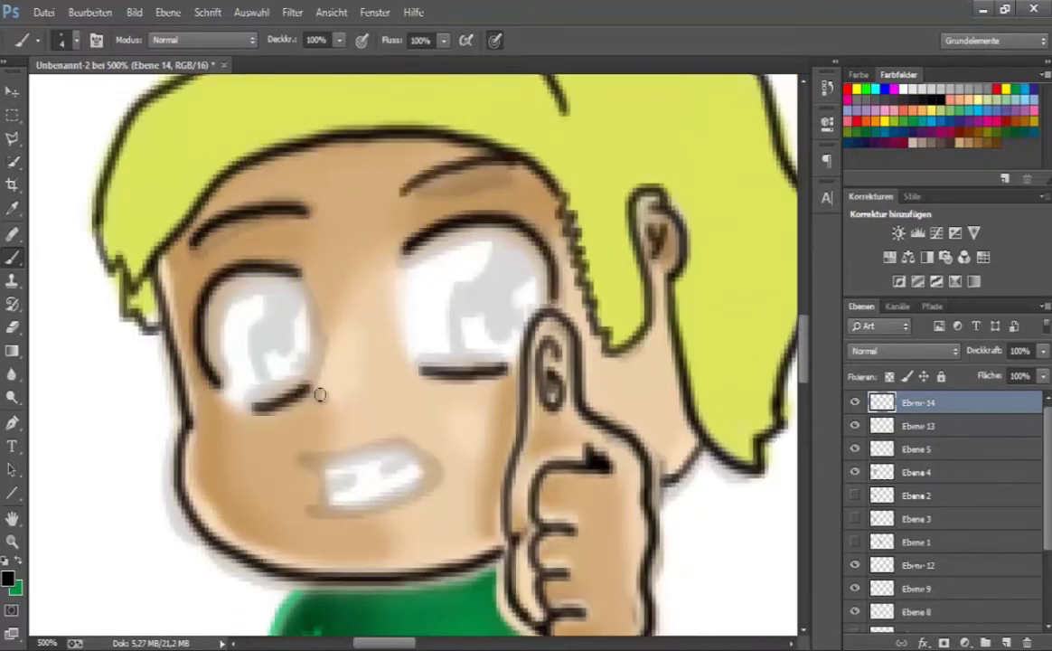
{"action": "left_click_drag", "start_coordinate": [443, 471], "coordinate": [313, 507]}
{"action": "left_click_drag", "start_coordinate": [303, 457], "coordinate": [443, 470]}
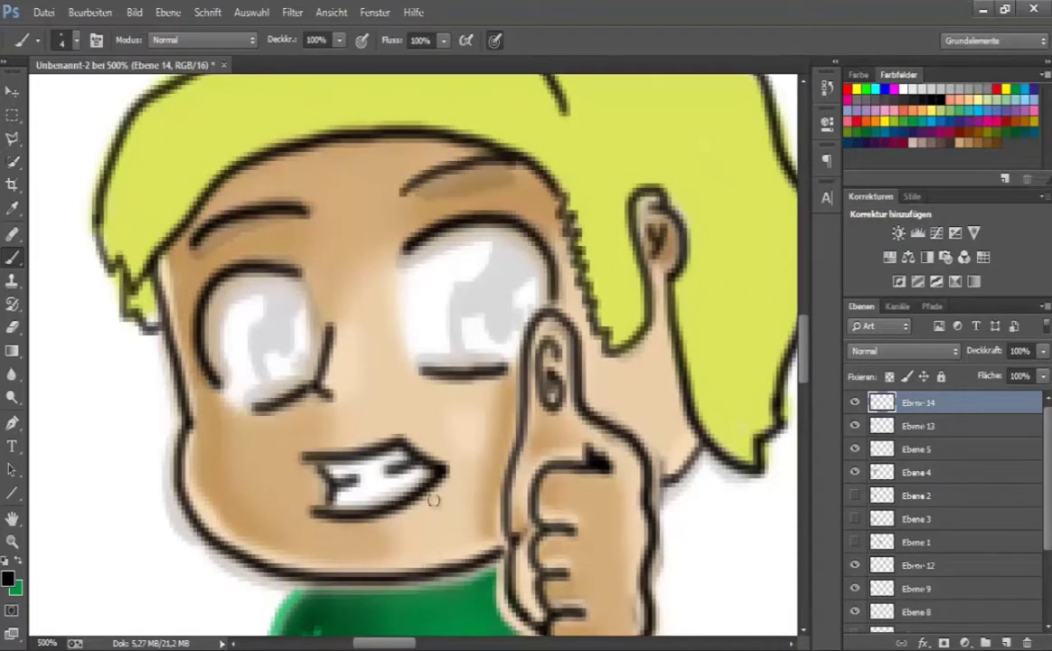
- Outline the shirt with its sleeve and folds, and the lowered hand, in black
{"action": "left_click_drag", "start_coordinate": [411, 526], "coordinate": [388, 219]}
{"action": "mouse_move", "coordinate": [330, 404]}
{"action": "left_mouse_down"}
{"action": "mouse_move", "coordinate": [454, 420]}
{"action": "mouse_move", "coordinate": [542, 529]}
{"action": "mouse_move", "coordinate": [285, 601]}
{"action": "left_mouse_up"}
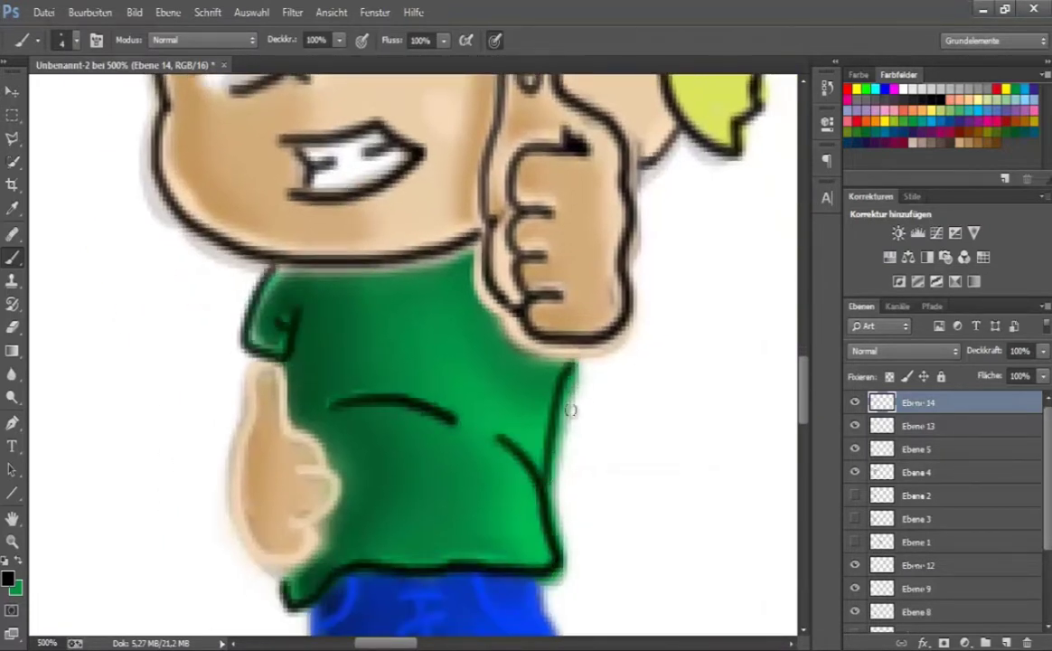
{"action": "left_click_drag", "start_coordinate": [570, 409], "coordinate": [613, 238]}
{"action": "left_click_drag", "start_coordinate": [301, 190], "coordinate": [288, 363]}
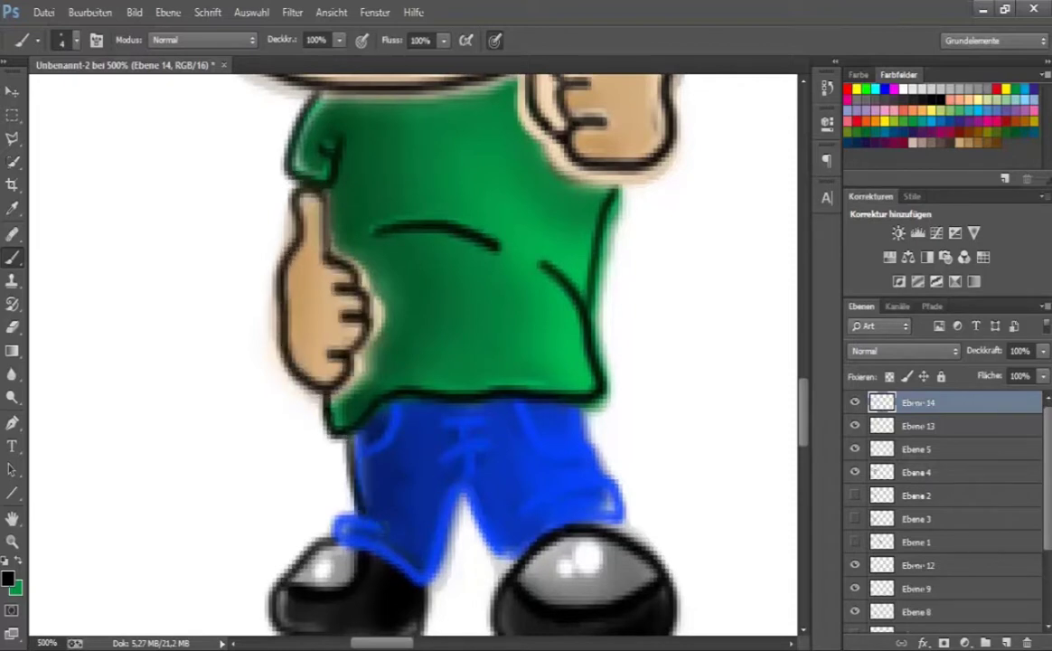
- Outline the trousers with their pockets and cuffs, and both shoes, in black on the layer Ebene 14
{"action": "left_click_drag", "start_coordinate": [516, 509], "coordinate": [582, 482]}
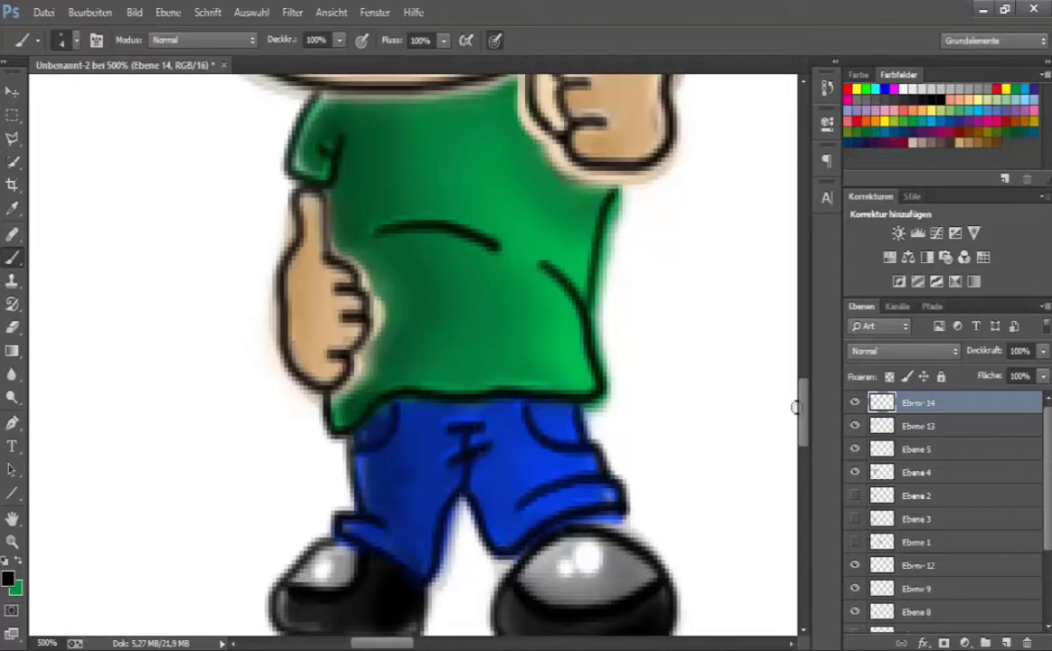
{"action": "scroll", "coordinate": [794, 406], "scroll_direction": "down", "scroll_amount": 3}
{"action": "left_click_drag", "start_coordinate": [605, 390], "coordinate": [556, 549]}
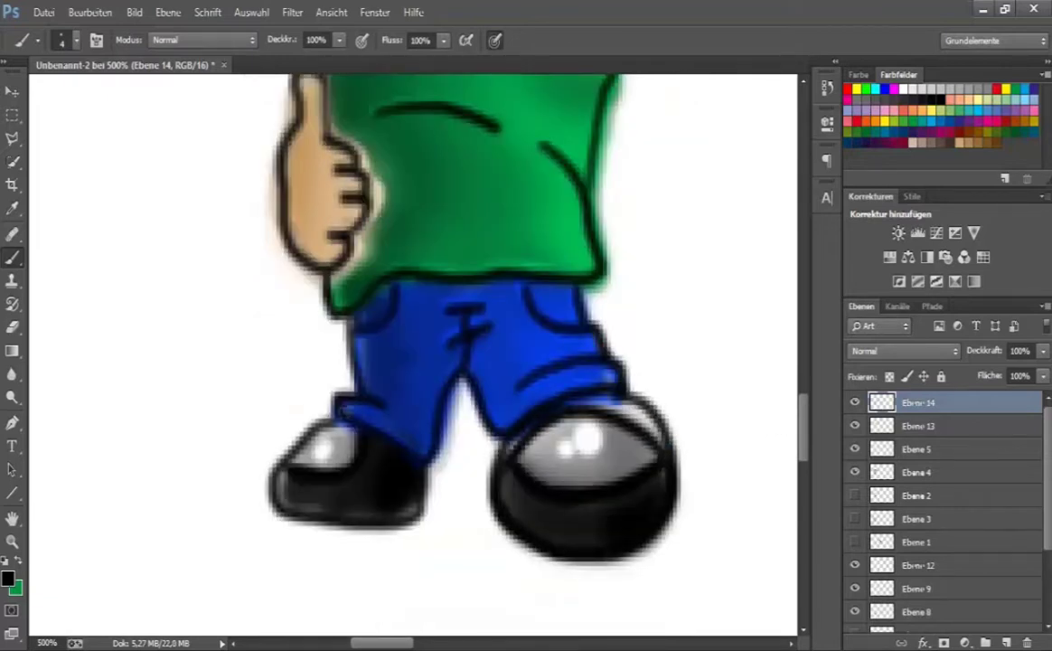
{"action": "left_click_drag", "start_coordinate": [332, 414], "coordinate": [336, 526]}
- Hide the layers Ebene 13, Ebene 5 and Ebene 4 so only the new line art remains over the colours
{"action": "scroll", "coordinate": [732, 339], "scroll_direction": "up", "scroll_amount": 10}
{"action": "scroll", "coordinate": [732, 339], "scroll_direction": "down", "scroll_amount": 8}
{"action": "left_click", "coordinate": [855, 425]}
{"action": "left_click_drag", "start_coordinate": [855, 452], "coordinate": [855, 472]}
{"action": "scroll", "coordinate": [730, 385], "scroll_direction": "down", "scroll_amount": 2}
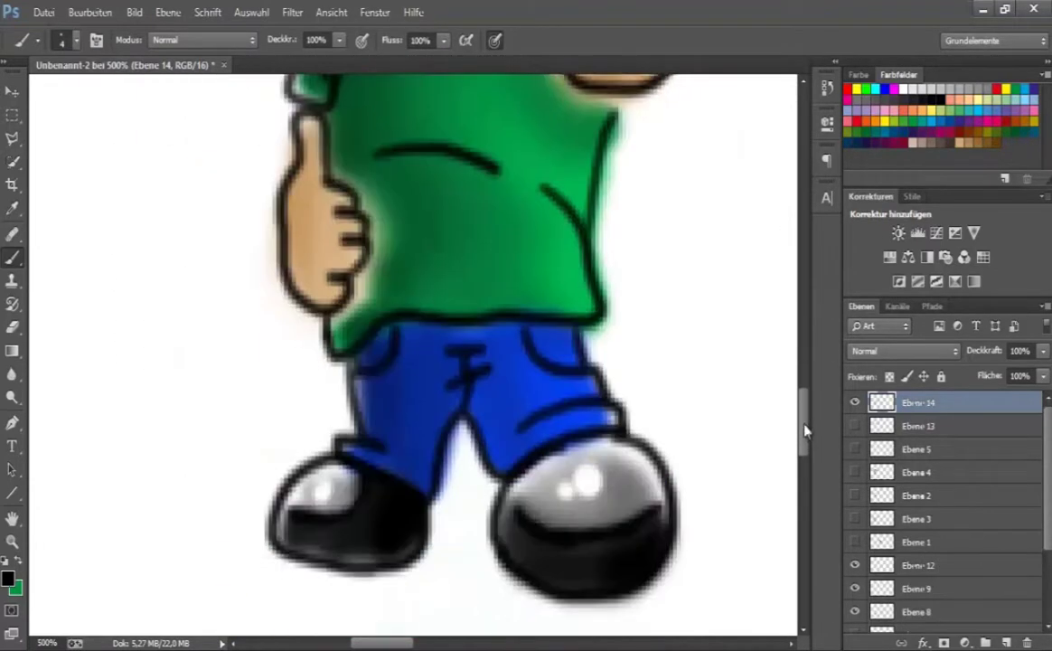
- Add the new layer Ebene 15 and draw the irises and pupils of both eyes in black
{"action": "scroll", "coordinate": [730, 385], "scroll_direction": "up", "scroll_amount": 8}
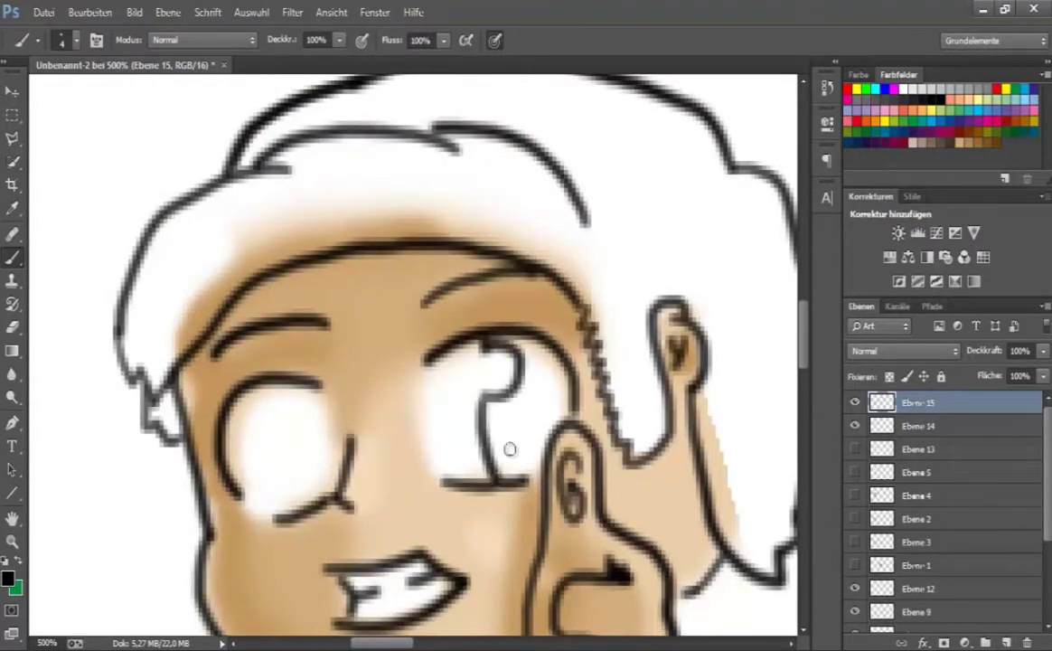
{"action": "left_click_drag", "start_coordinate": [495, 397], "coordinate": [555, 367]}
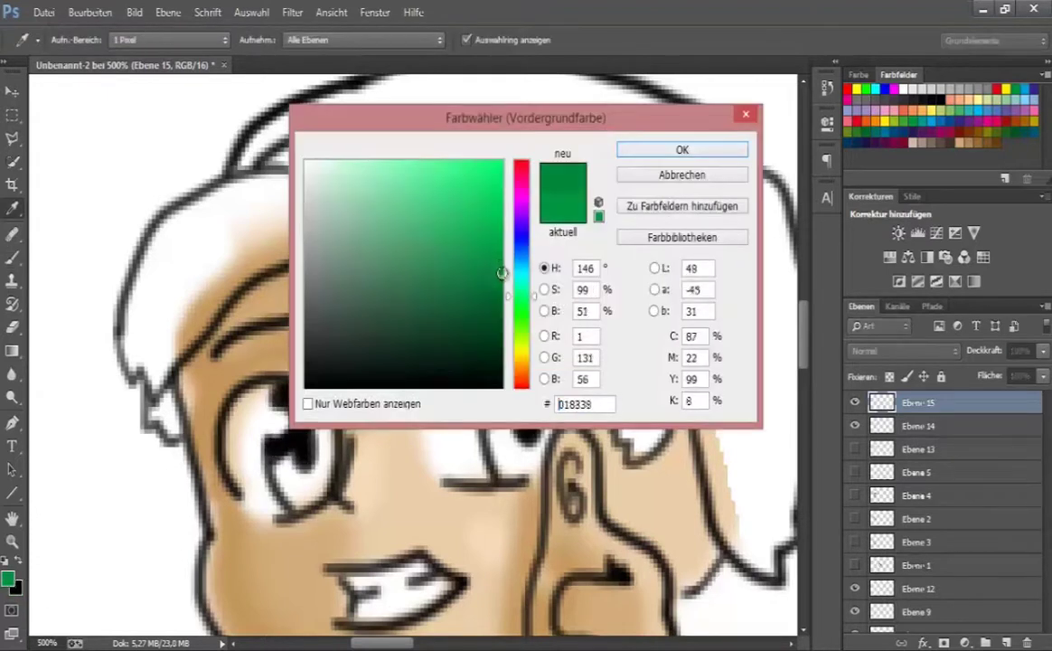
- Shade the lower shirt beside the lowered hand in a darker green and blur it into the base colour
{"action": "left_click_drag", "start_coordinate": [499, 270], "coordinate": [500, 337]}
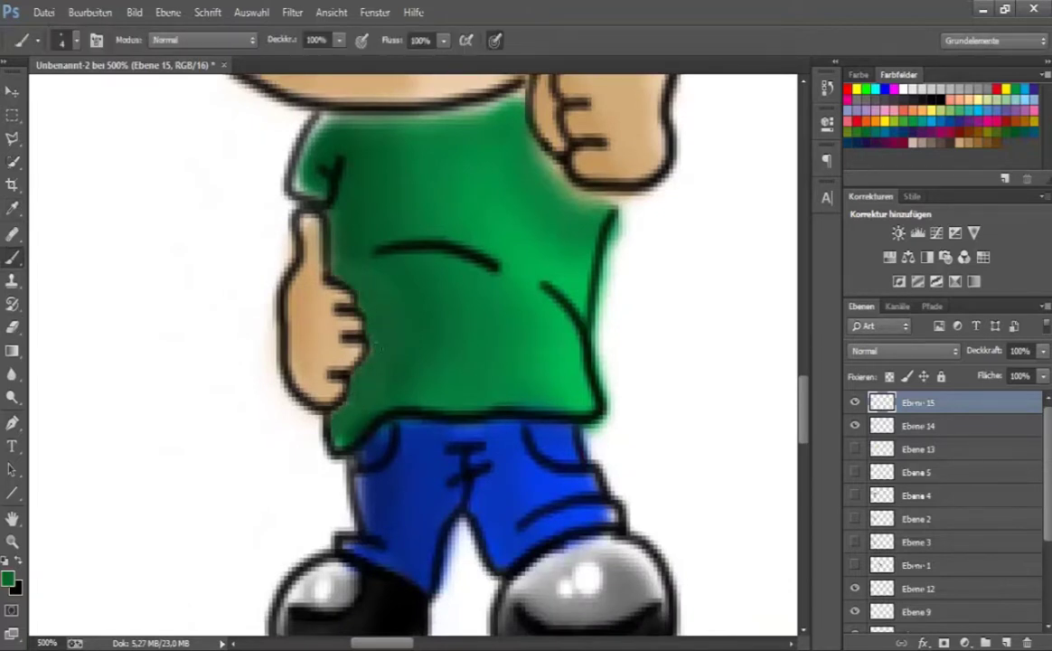
{"action": "left_click", "coordinate": [11, 374]}
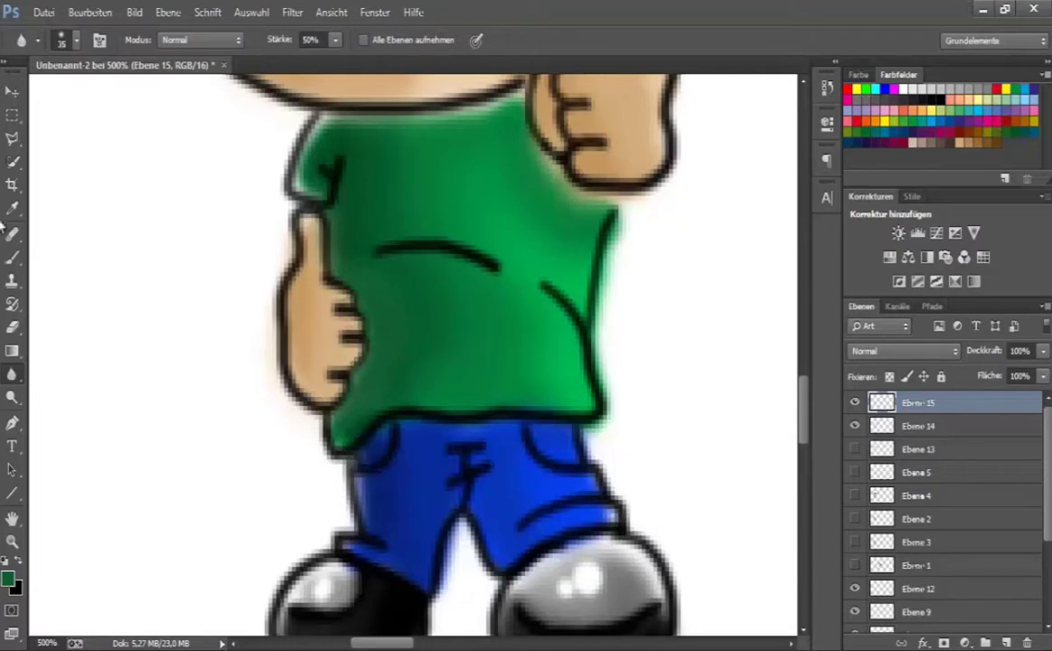
{"action": "left_click", "coordinate": [11, 257]}
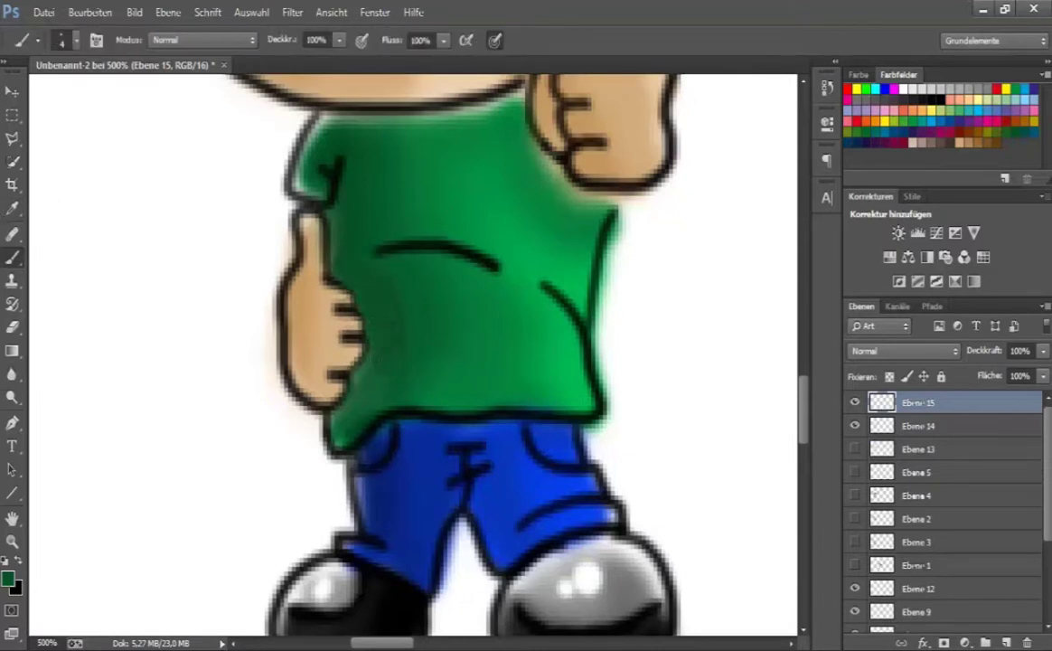
{"action": "key", "text": "r"}
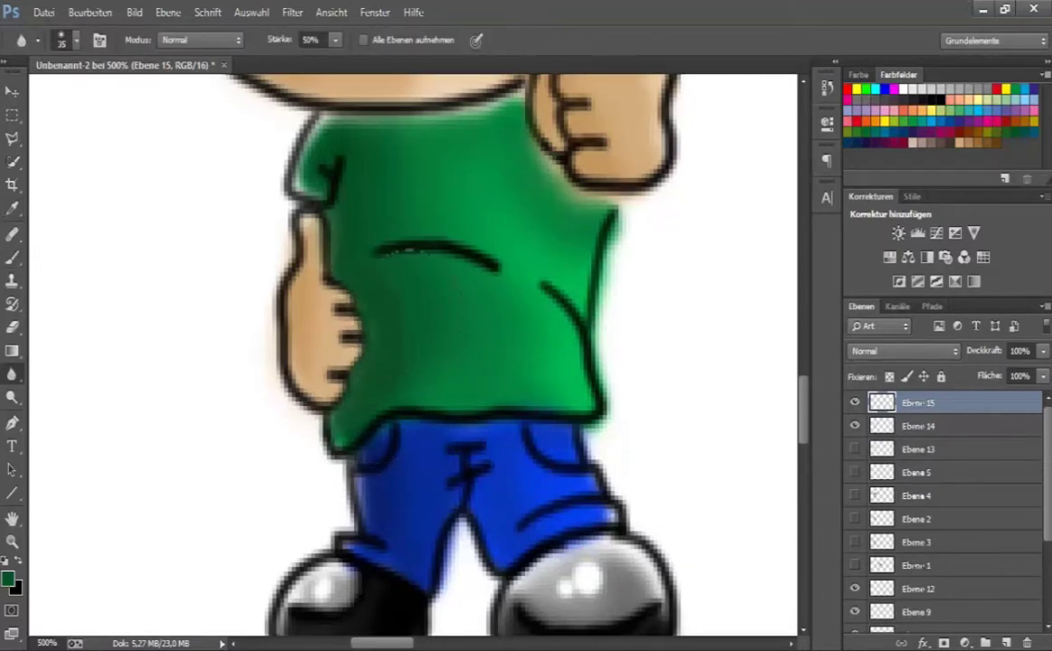
{"action": "left_click_drag", "start_coordinate": [804, 402], "coordinate": [804, 380]}
- Add blurred dark green shadows to the shirt below the chin, on the sleeve and under the raised fist
{"action": "key", "text": "b"}
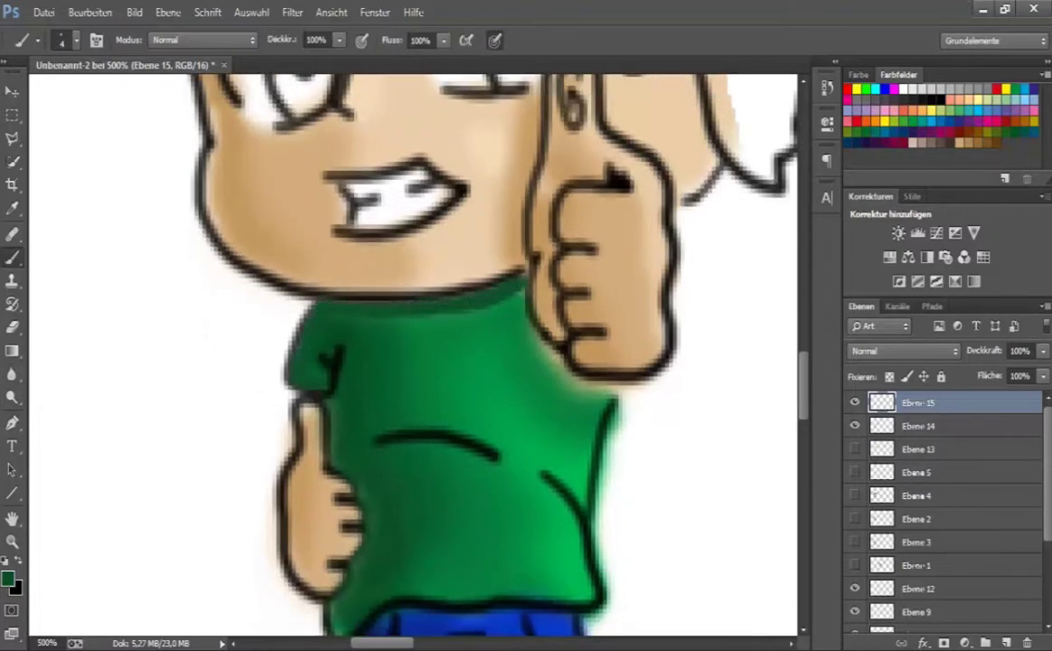
{"action": "key", "text": "r"}
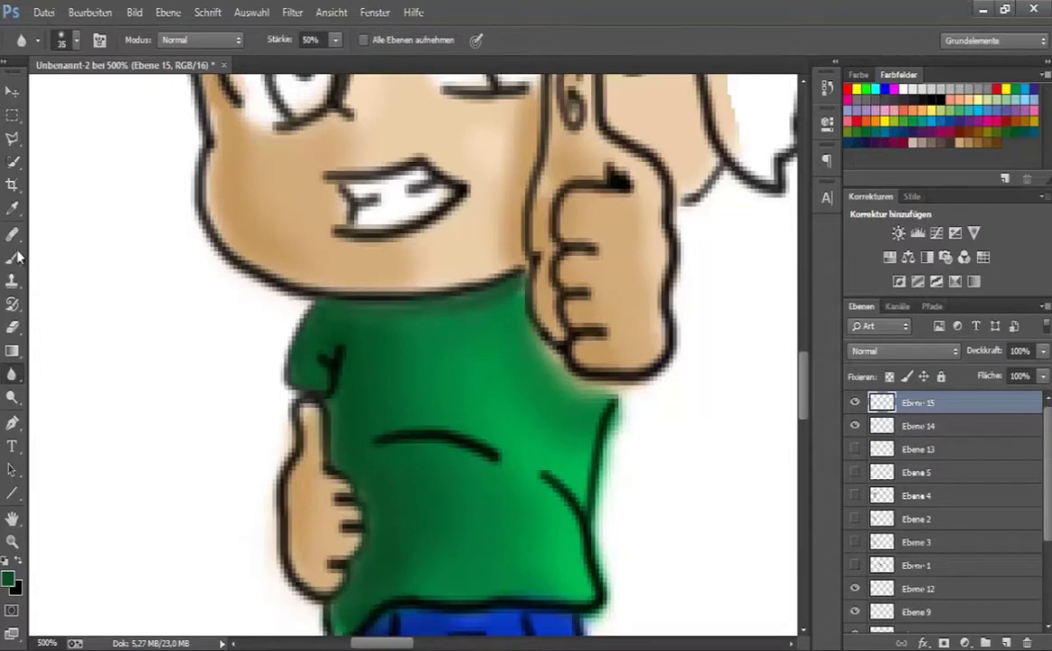
{"action": "left_click", "coordinate": [15, 258]}
{"action": "key", "text": "r"}
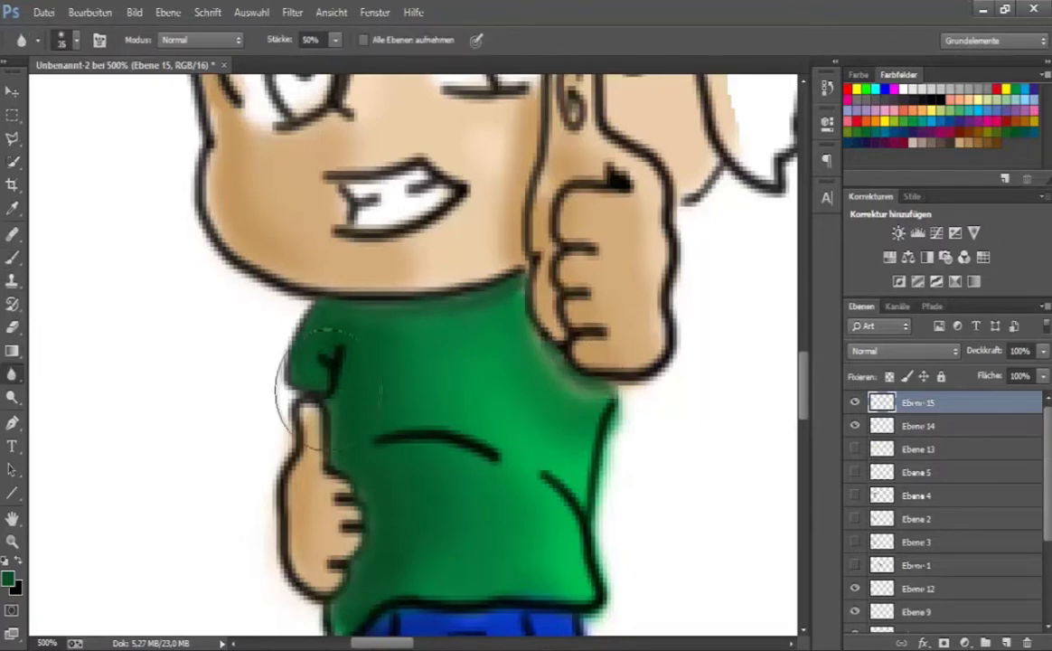
{"action": "key", "text": "b"}
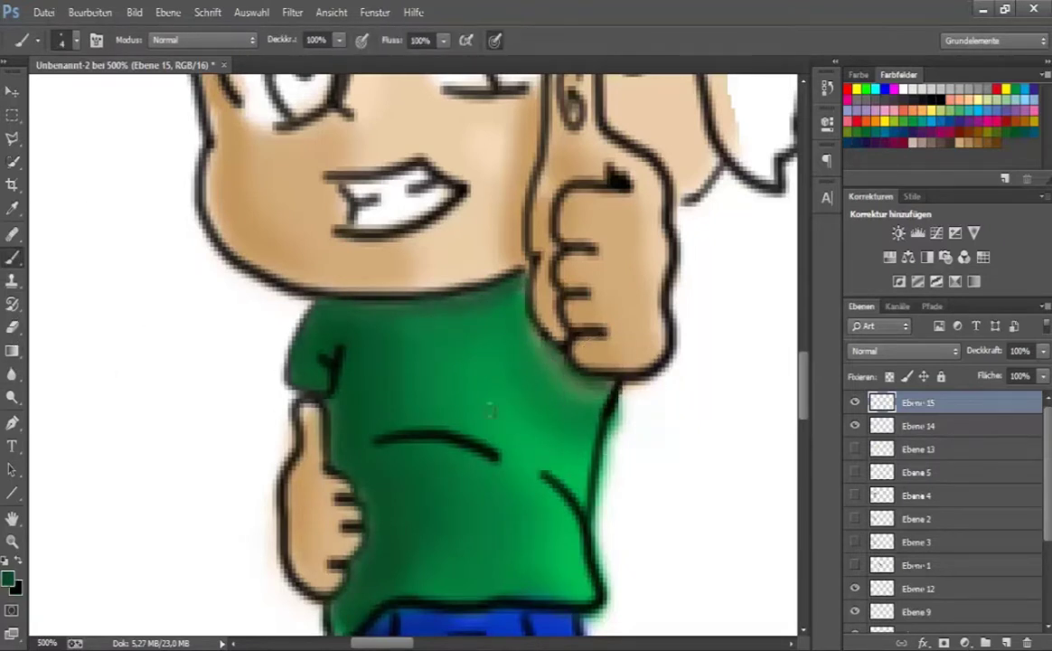
{"action": "key", "text": "r"}
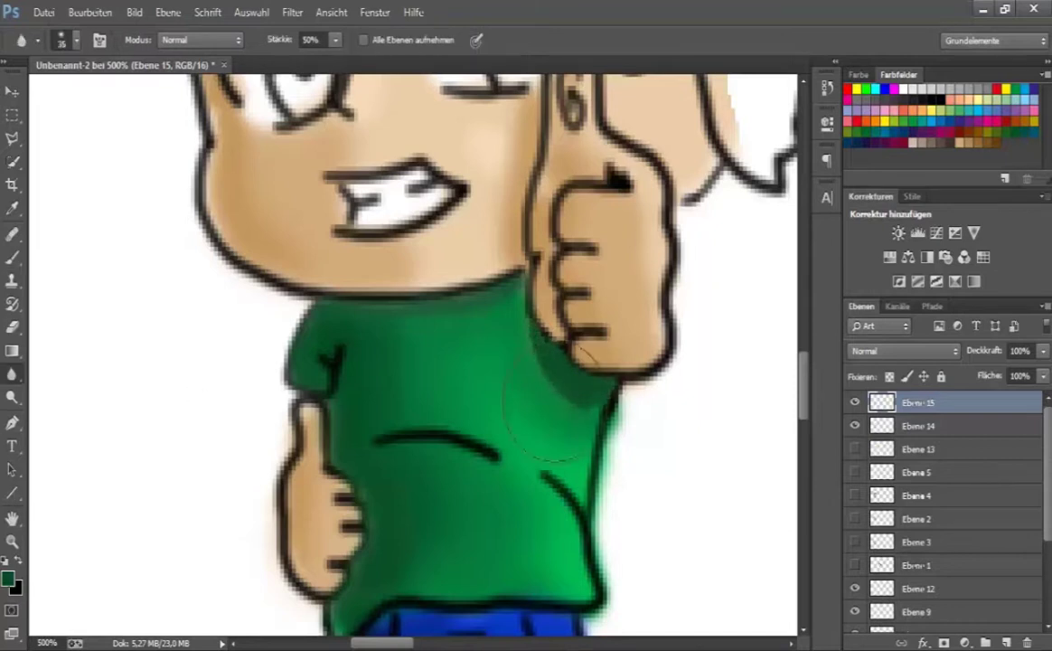
{"action": "key", "text": "e"}
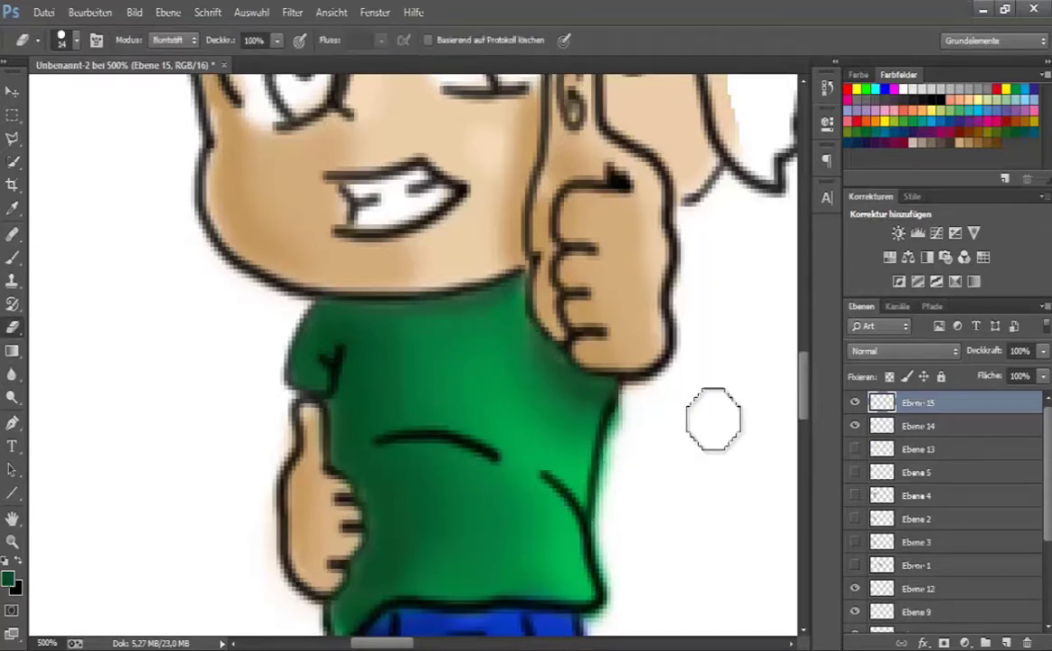
- Sample the hair's yellow-green as the painting colour and hide the layer Ebene 13
{"action": "scroll", "coordinate": [717, 422], "scroll_direction": "down", "scroll_amount": 5}
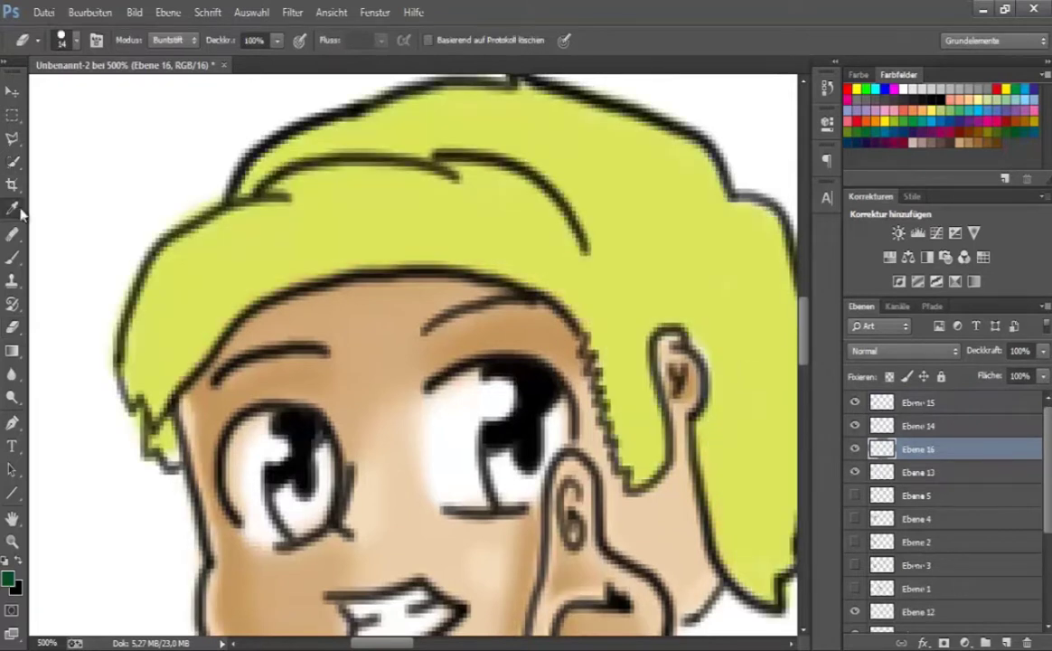
{"action": "left_click", "coordinate": [20, 212]}
{"action": "left_click", "coordinate": [272, 235]}
{"action": "left_click", "coordinate": [855, 449], "text": "alt"}
{"action": "left_click", "coordinate": [855, 450], "text": "alt"}
{"action": "left_click", "coordinate": [855, 472]}
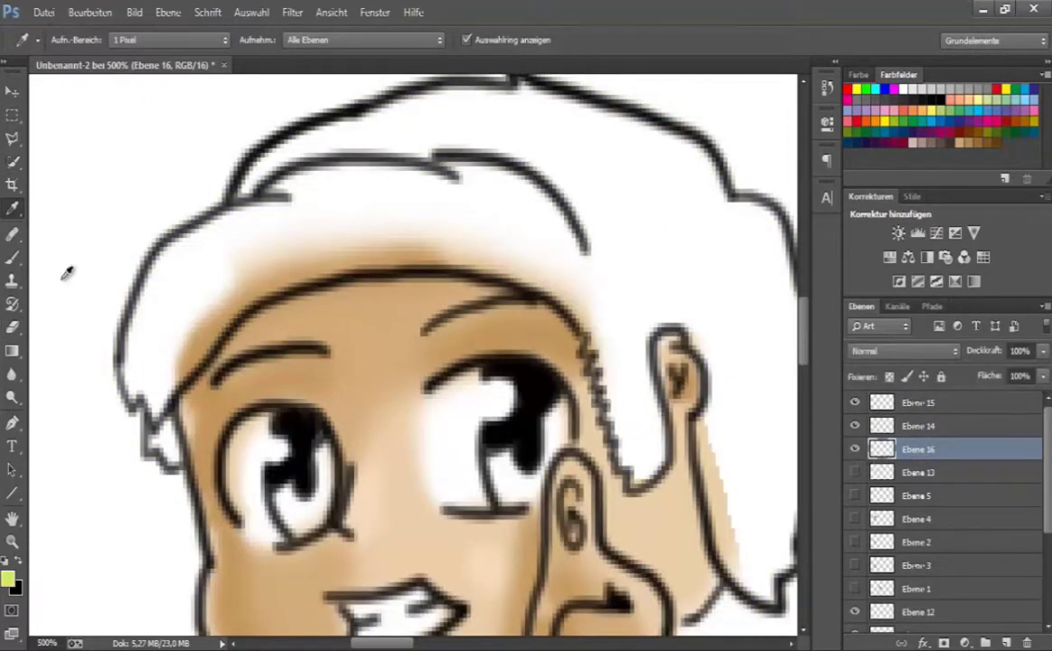
- Select the area around the line art on the layer Ebene 14 and invert the selection
{"action": "key", "text": "w"}
{"action": "mouse_move", "coordinate": [47, 164]}
{"action": "left_mouse_down"}
{"action": "mouse_move", "coordinate": [172, 349]}
{"action": "mouse_move", "coordinate": [148, 372]}
{"action": "left_mouse_up"}
{"action": "left_click", "coordinate": [919, 425]}
{"action": "mouse_move", "coordinate": [271, 226]}
{"action": "left_mouse_down"}
{"action": "mouse_move", "coordinate": [447, 211]}
{"action": "mouse_move", "coordinate": [751, 295]}
{"action": "mouse_move", "coordinate": [679, 486]}
{"action": "mouse_move", "coordinate": [225, 247]}
{"action": "left_mouse_up"}
{"action": "key", "text": "m"}
{"action": "right_click", "coordinate": [235, 259]}
{"action": "left_click", "coordinate": [294, 290]}
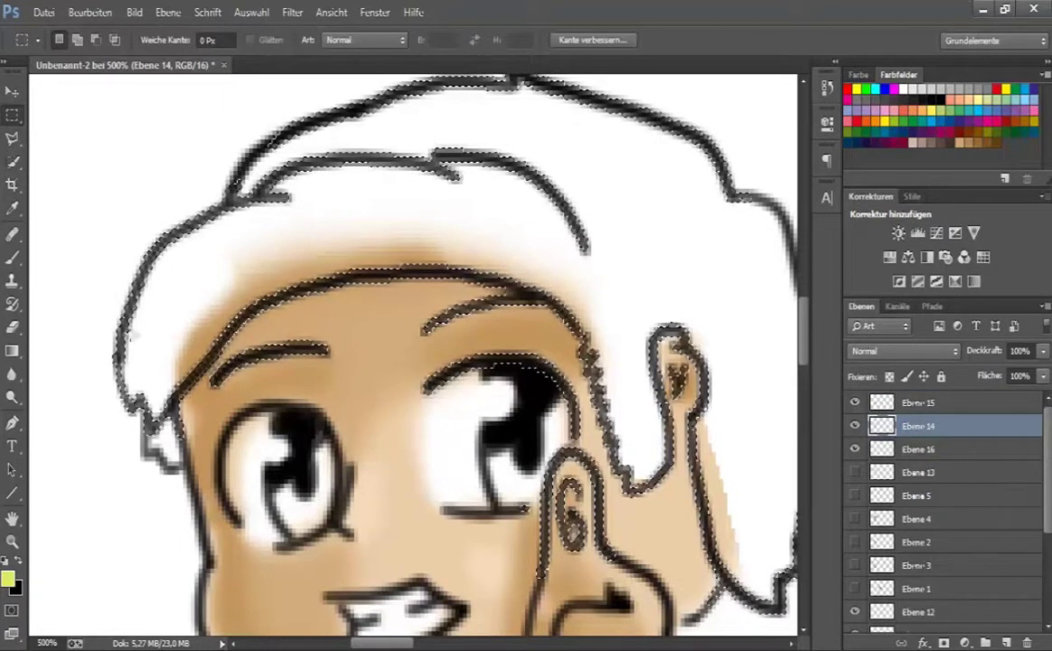
- Paint the first yellow-green strokes on the front of the fringe and extend the selection there
{"action": "key", "text": "b"}
{"action": "left_click_drag", "start_coordinate": [220, 270], "coordinate": [164, 306]}
{"action": "left_click_drag", "start_coordinate": [379, 643], "coordinate": [411, 644]}
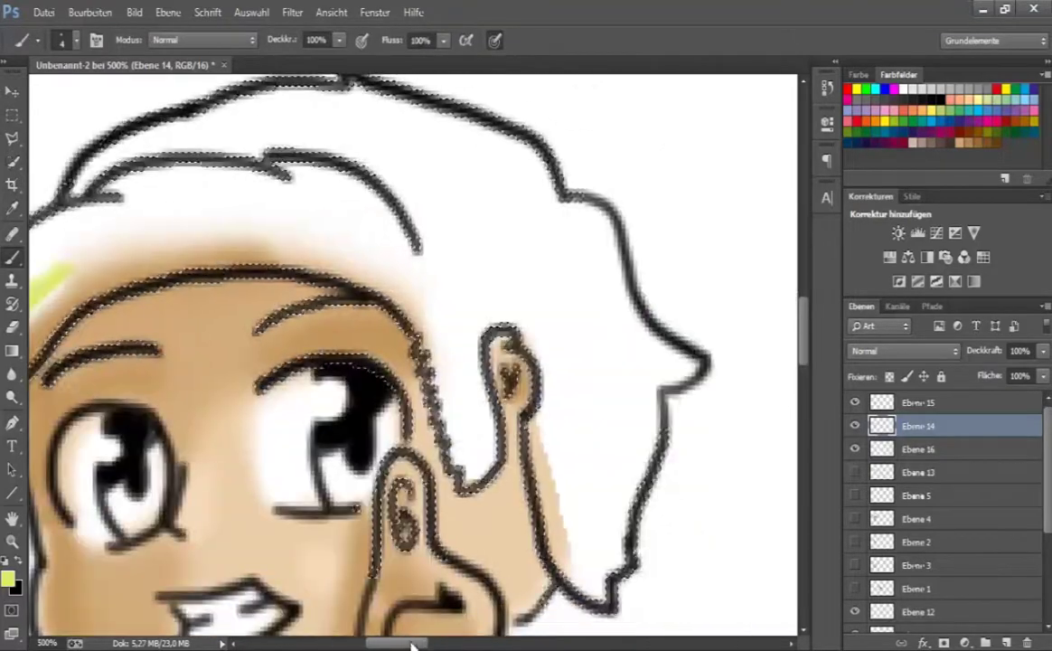
{"action": "key", "text": "w"}
{"action": "left_click", "coordinate": [629, 547]}
{"action": "left_click_drag", "start_coordinate": [86, 465], "coordinate": [348, 456]}
{"action": "left_click_drag", "start_coordinate": [271, 321], "coordinate": [336, 269]}
{"action": "key", "text": "b"}
{"action": "left_click_drag", "start_coordinate": [272, 325], "coordinate": [353, 264]}
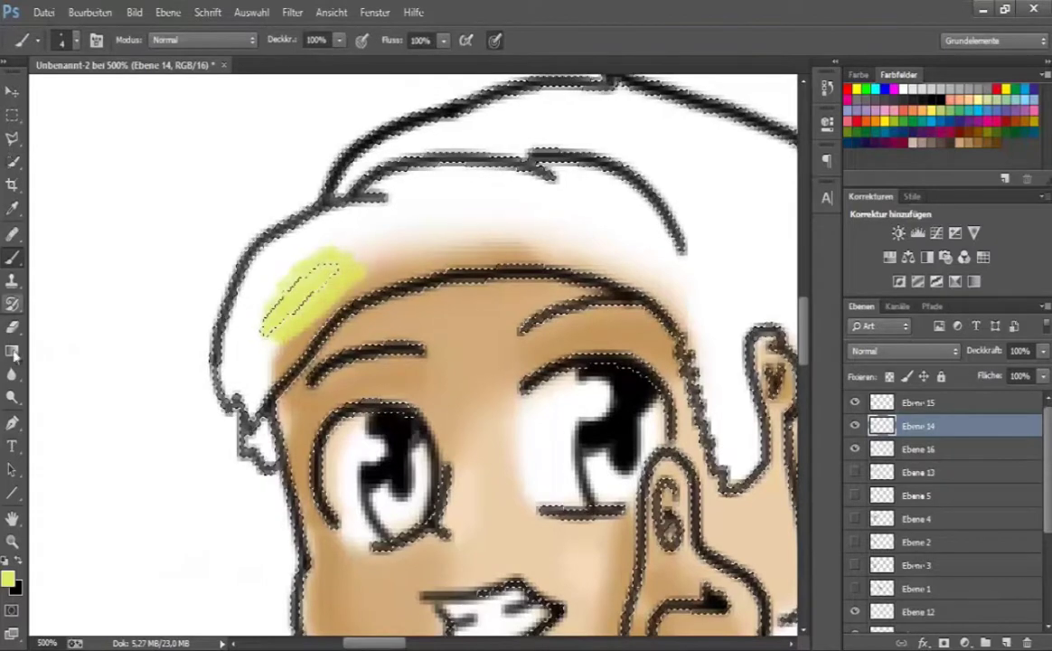
- Paint the whole hair yellow-green with a soft brush of size 42
{"action": "left_click", "coordinate": [61, 40]}
{"action": "left_click", "coordinate": [82, 207]}
{"action": "mouse_move", "coordinate": [416, 217]}
{"action": "left_mouse_down"}
{"action": "mouse_move", "coordinate": [274, 321]}
{"action": "mouse_move", "coordinate": [323, 271]}
{"action": "mouse_move", "coordinate": [705, 172]}
{"action": "left_mouse_up"}
{"action": "left_click_drag", "start_coordinate": [705, 362], "coordinate": [326, 379]}
{"action": "left_click_drag", "start_coordinate": [563, 318], "coordinate": [579, 216]}
{"action": "left_click_drag", "start_coordinate": [180, 361], "coordinate": [488, 344]}
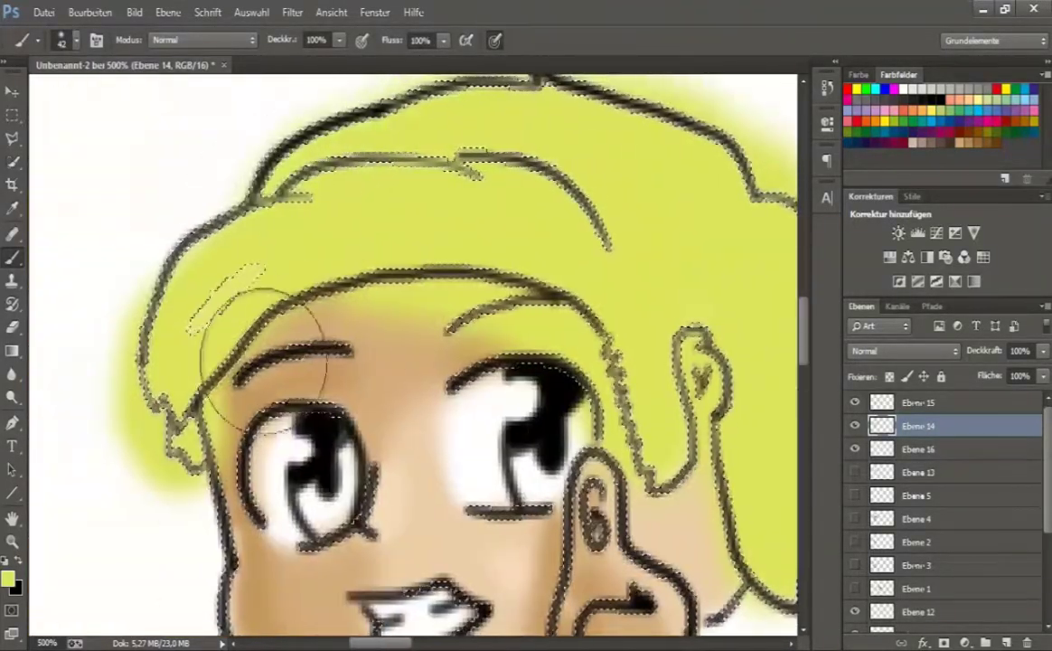
- Erase the yellow-green paint that spills outside the hair outline and over the forehead and ear
{"action": "key", "text": "e"}
{"action": "left_click_drag", "start_coordinate": [262, 357], "coordinate": [294, 316]}
{"action": "mouse_move", "coordinate": [141, 329]}
{"action": "left_mouse_down"}
{"action": "mouse_move", "coordinate": [210, 165]}
{"action": "mouse_move", "coordinate": [144, 313]}
{"action": "mouse_move", "coordinate": [135, 386]}
{"action": "mouse_move", "coordinate": [169, 389]}
{"action": "mouse_move", "coordinate": [216, 441]}
{"action": "left_mouse_up"}
{"action": "mouse_move", "coordinate": [190, 189]}
{"action": "left_mouse_down"}
{"action": "mouse_move", "coordinate": [115, 423]}
{"action": "mouse_move", "coordinate": [453, 242]}
{"action": "mouse_move", "coordinate": [673, 303]}
{"action": "mouse_move", "coordinate": [517, 192]}
{"action": "mouse_move", "coordinate": [646, 370]}
{"action": "mouse_move", "coordinate": [624, 275]}
{"action": "mouse_move", "coordinate": [609, 466]}
{"action": "mouse_move", "coordinate": [626, 285]}
{"action": "left_mouse_up"}
{"action": "mouse_move", "coordinate": [603, 423]}
{"action": "left_mouse_down"}
{"action": "mouse_move", "coordinate": [462, 443]}
{"action": "mouse_move", "coordinate": [439, 367]}
{"action": "mouse_move", "coordinate": [445, 269]}
{"action": "mouse_move", "coordinate": [429, 365]}
{"action": "mouse_move", "coordinate": [339, 282]}
{"action": "mouse_move", "coordinate": [263, 185]}
{"action": "mouse_move", "coordinate": [193, 172]}
{"action": "mouse_move", "coordinate": [274, 262]}
{"action": "mouse_move", "coordinate": [360, 185]}
{"action": "mouse_move", "coordinate": [479, 212]}
{"action": "left_mouse_up"}
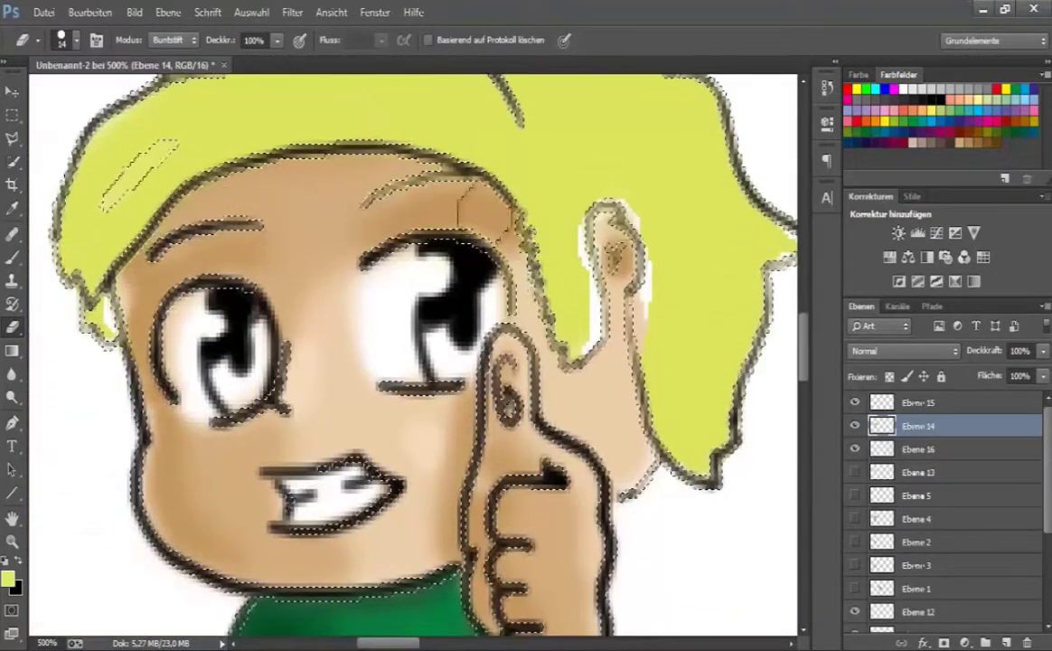
- Fill the remaining white gaps around the ear and hair edges in yellow-green and remove the selection
{"action": "key", "text": "b"}
{"action": "left_click", "coordinate": [69, 40]}
{"action": "key", "text": "Return"}
{"action": "mouse_move", "coordinate": [585, 303]}
{"action": "left_mouse_down"}
{"action": "mouse_move", "coordinate": [548, 271]}
{"action": "mouse_move", "coordinate": [607, 187]}
{"action": "mouse_move", "coordinate": [650, 291]}
{"action": "mouse_move", "coordinate": [655, 270]}
{"action": "mouse_move", "coordinate": [587, 278]}
{"action": "left_mouse_up"}
{"action": "mouse_move", "coordinate": [772, 244]}
{"action": "left_mouse_down"}
{"action": "mouse_move", "coordinate": [695, 308]}
{"action": "mouse_move", "coordinate": [839, 438]}
{"action": "left_mouse_up"}
{"action": "key", "text": "m"}
{"action": "left_click", "coordinate": [222, 327]}
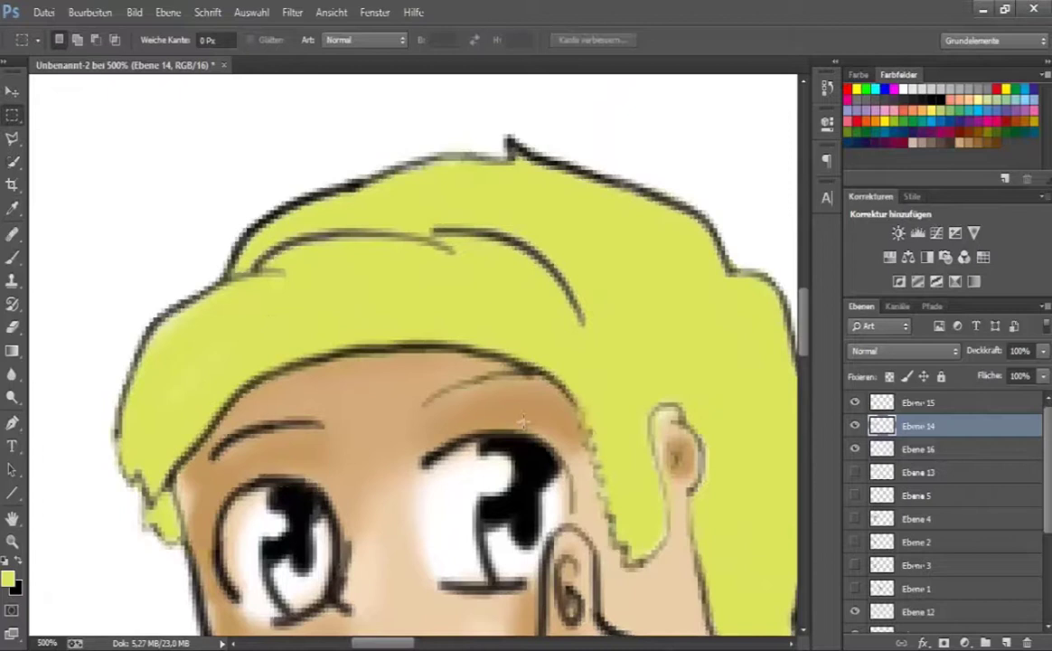
- Try to thicken the eyebrows, sideburn, ear and back hair outline in black on the layer Ebene 13
{"action": "scroll", "coordinate": [632, 423], "scroll_direction": "down", "scroll_amount": 3}
{"action": "scroll", "coordinate": [633, 423], "scroll_direction": "right", "scroll_amount": 3}
{"action": "left_click", "coordinate": [895, 471]}
{"action": "left_click", "coordinate": [855, 470]}
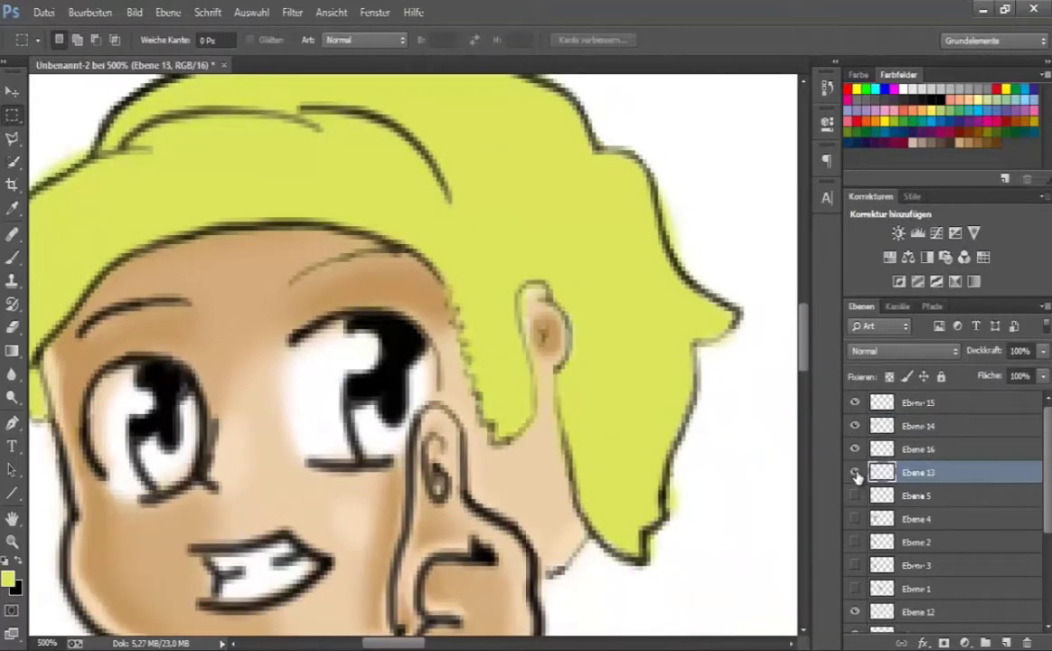
{"action": "mouse_move", "coordinate": [674, 425]}
{"action": "left_mouse_down"}
{"action": "mouse_move", "coordinate": [734, 516]}
{"action": "mouse_move", "coordinate": [679, 463]}
{"action": "left_mouse_up"}
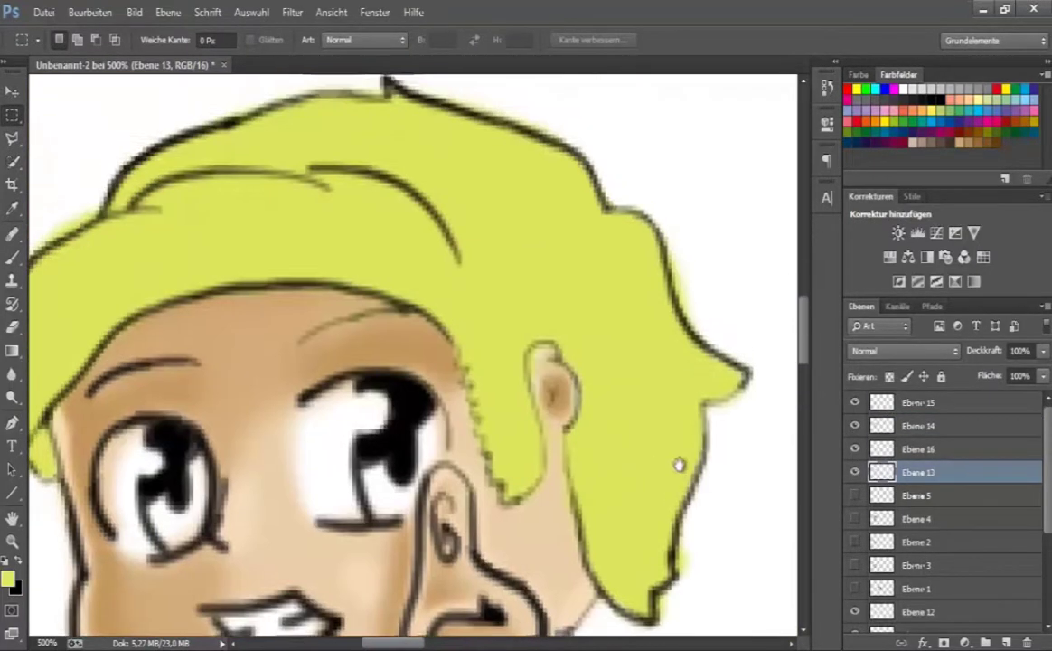
{"action": "key", "text": "b"}
{"action": "left_click_drag", "start_coordinate": [104, 390], "coordinate": [195, 362]}
{"action": "left_click_drag", "start_coordinate": [300, 337], "coordinate": [398, 327]}
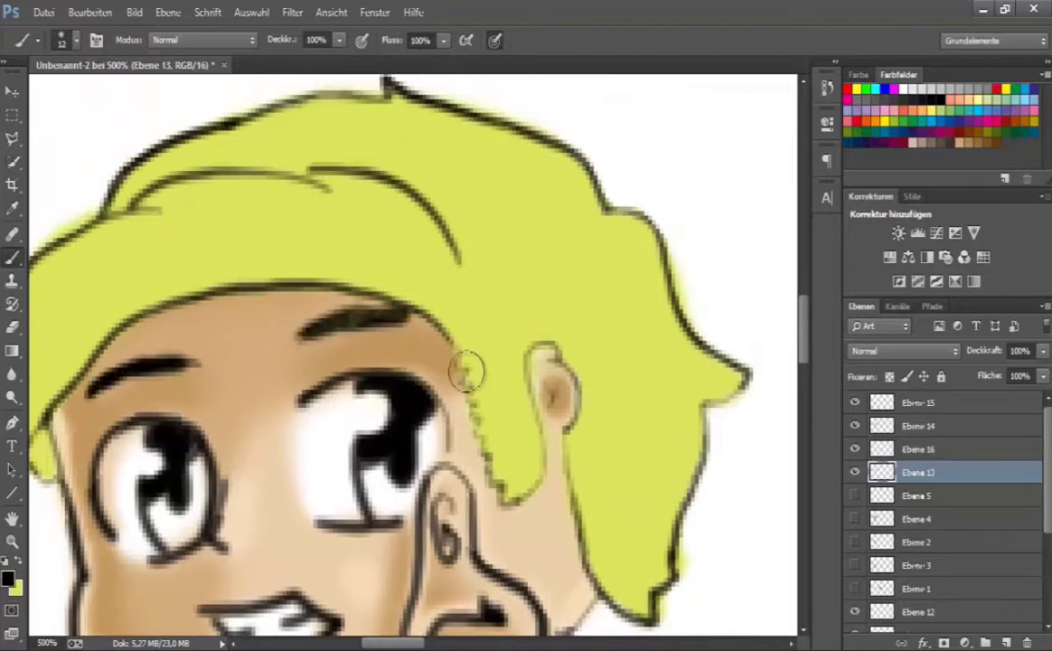
{"action": "left_click_drag", "start_coordinate": [465, 371], "coordinate": [502, 488]}
{"action": "mouse_move", "coordinate": [547, 352]}
{"action": "left_mouse_down"}
{"action": "mouse_move", "coordinate": [571, 429]}
{"action": "mouse_move", "coordinate": [404, 341]}
{"action": "mouse_move", "coordinate": [486, 500]}
{"action": "mouse_move", "coordinate": [547, 313]}
{"action": "mouse_move", "coordinate": [553, 348]}
{"action": "left_mouse_up"}
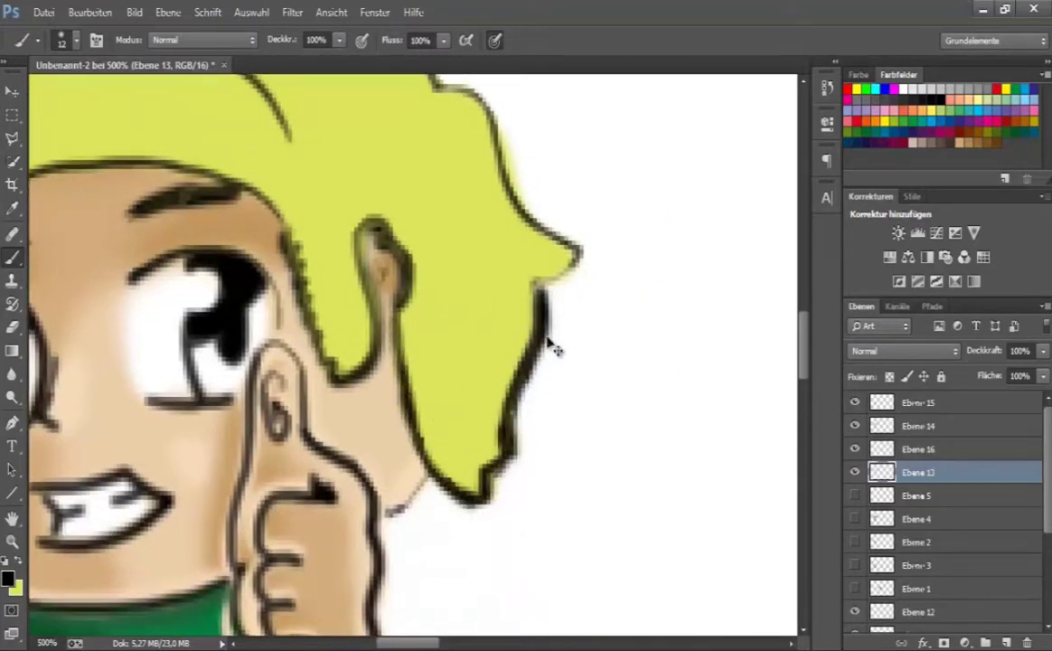
{"action": "scroll", "coordinate": [496, 282], "scroll_direction": "up", "scroll_amount": 5}
{"action": "mouse_move", "coordinate": [506, 181]}
{"action": "left_mouse_down"}
{"action": "mouse_move", "coordinate": [598, 274]}
{"action": "mouse_move", "coordinate": [551, 344]}
{"action": "left_mouse_up"}
{"action": "scroll", "coordinate": [569, 287], "scroll_direction": "up", "scroll_amount": 2}
{"action": "left_click", "coordinate": [855, 472]}
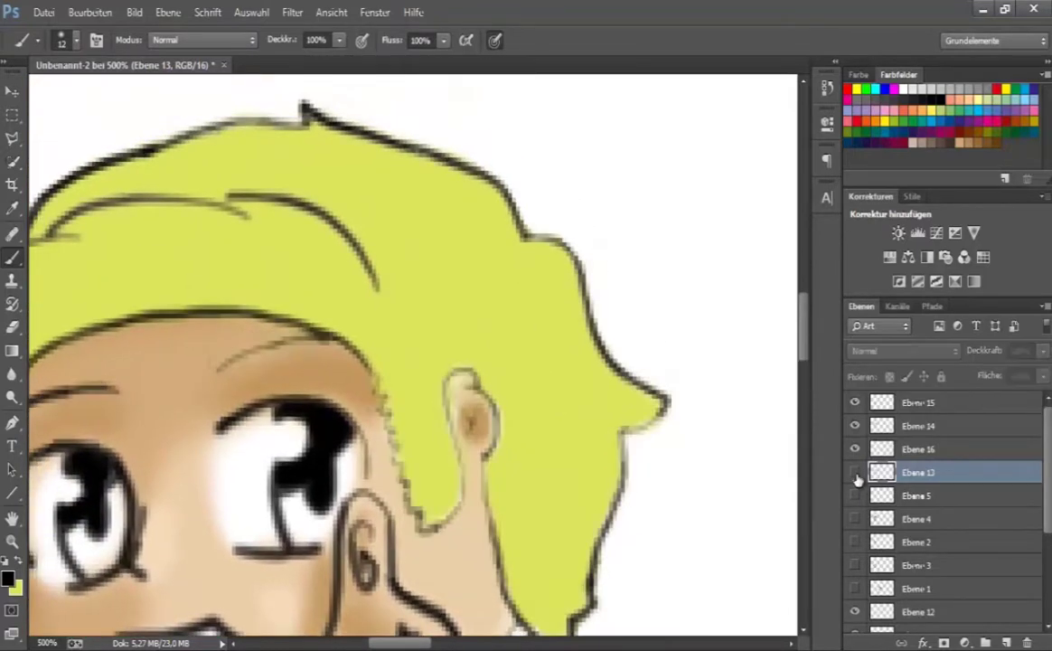
- Redraw the sideburn and the ear outline in thick black on the layer Ebene 15
{"action": "scroll", "coordinate": [660, 451], "scroll_direction": "down", "scroll_amount": 10}
{"action": "scroll", "coordinate": [659, 451], "scroll_direction": "up", "scroll_amount": 9}
{"action": "left_click", "coordinate": [859, 404]}
{"action": "left_click", "coordinate": [62, 40]}
{"action": "key", "text": "Escape"}
{"action": "key", "text": "z"}
{"action": "key", "text": "ctrl+plus"}
{"action": "left_click", "coordinate": [21, 261]}
{"action": "mouse_move", "coordinate": [464, 256]}
{"action": "left_mouse_down"}
{"action": "mouse_move", "coordinate": [580, 451]}
{"action": "mouse_move", "coordinate": [615, 275]}
{"action": "mouse_move", "coordinate": [638, 384]}
{"action": "left_mouse_up"}
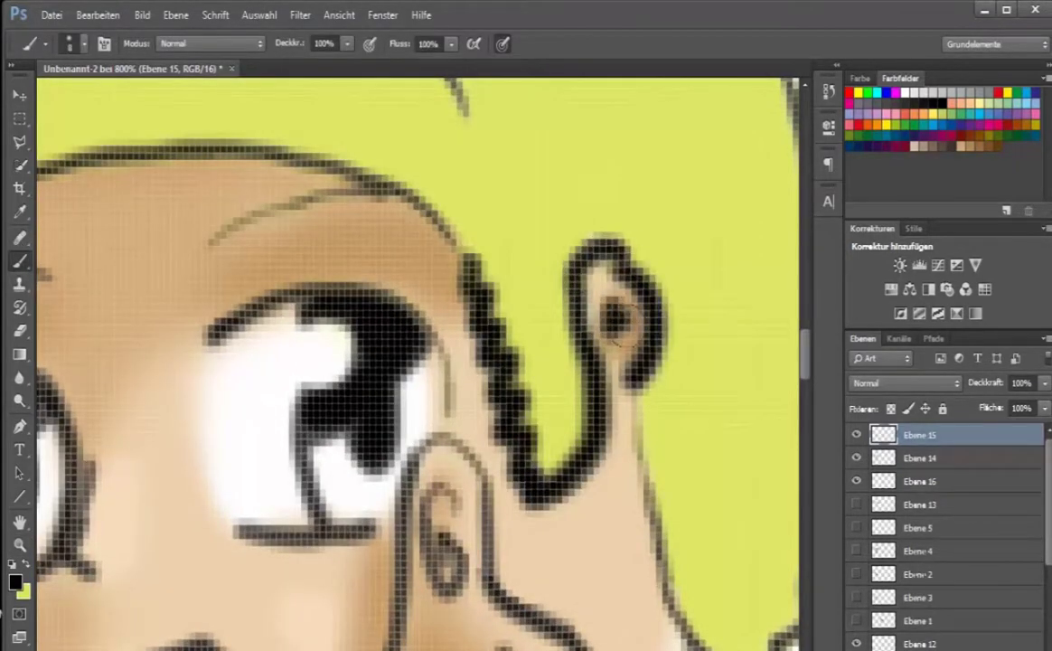
- Trace the outline of the back and top of the hair in thick black
{"action": "left_click_drag", "start_coordinate": [676, 551], "coordinate": [529, 363]}
{"action": "mouse_move", "coordinate": [470, 470]}
{"action": "left_mouse_down"}
{"action": "mouse_move", "coordinate": [716, 200]}
{"action": "mouse_move", "coordinate": [674, 325]}
{"action": "mouse_move", "coordinate": [674, 448]}
{"action": "left_mouse_up"}
{"action": "mouse_move", "coordinate": [433, 172]}
{"action": "left_mouse_down"}
{"action": "mouse_move", "coordinate": [594, 369]}
{"action": "mouse_move", "coordinate": [704, 459]}
{"action": "left_mouse_up"}
{"action": "mouse_move", "coordinate": [500, 195]}
{"action": "left_mouse_down"}
{"action": "mouse_move", "coordinate": [582, 293]}
{"action": "mouse_move", "coordinate": [307, 226]}
{"action": "mouse_move", "coordinate": [522, 301]}
{"action": "left_mouse_up"}
{"action": "left_click_drag", "start_coordinate": [477, 474], "coordinate": [476, 357]}
{"action": "mouse_move", "coordinate": [624, 280]}
{"action": "left_mouse_down"}
{"action": "mouse_move", "coordinate": [352, 274]}
{"action": "mouse_move", "coordinate": [144, 330]}
{"action": "left_mouse_up"}
- Thicken the outline of the fringe in black and add short strand lines along its lower edge
{"action": "left_click_drag", "start_coordinate": [167, 417], "coordinate": [326, 331]}
{"action": "mouse_move", "coordinate": [209, 271]}
{"action": "left_mouse_down"}
{"action": "mouse_move", "coordinate": [129, 569]}
{"action": "mouse_move", "coordinate": [276, 416]}
{"action": "left_mouse_up"}
{"action": "mouse_move", "coordinate": [226, 470]}
{"action": "left_mouse_down"}
{"action": "mouse_move", "coordinate": [597, 339]}
{"action": "mouse_move", "coordinate": [648, 336]}
{"action": "left_mouse_up"}
{"action": "left_click_drag", "start_coordinate": [217, 425], "coordinate": [312, 371]}
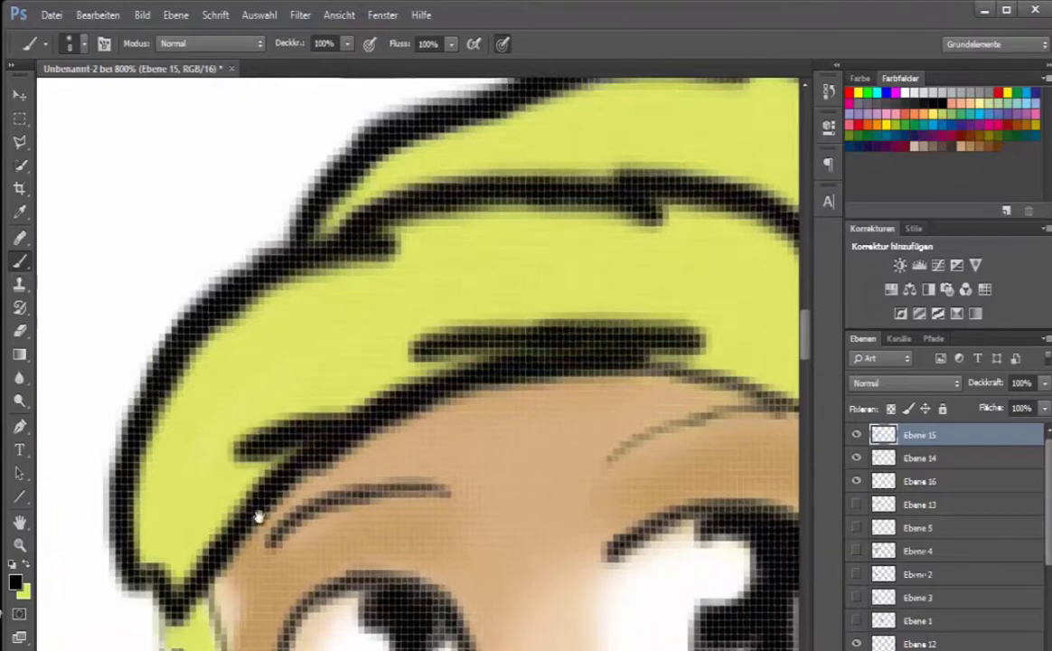
{"action": "left_click_drag", "start_coordinate": [257, 515], "coordinate": [257, 334]}
- Thicken both eyebrows and the neck line behind the raised hand in black
{"action": "mouse_move", "coordinate": [609, 176]}
{"action": "left_mouse_down"}
{"action": "mouse_move", "coordinate": [329, 388]}
{"action": "mouse_move", "coordinate": [275, 482]}
{"action": "mouse_move", "coordinate": [409, 466]}
{"action": "left_mouse_up"}
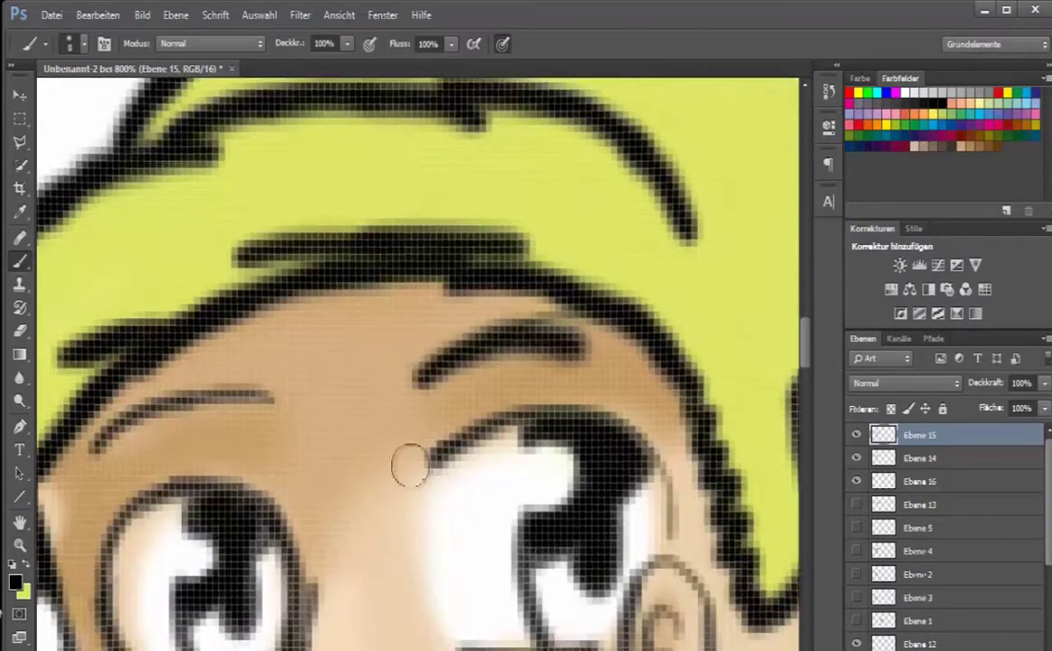
{"action": "left_click_drag", "start_coordinate": [366, 411], "coordinate": [547, 294]}
{"action": "left_click_drag", "start_coordinate": [216, 370], "coordinate": [388, 272]}
{"action": "left_click_drag", "start_coordinate": [618, 556], "coordinate": [546, 438]}
{"action": "left_click_drag", "start_coordinate": [703, 463], "coordinate": [541, 579]}
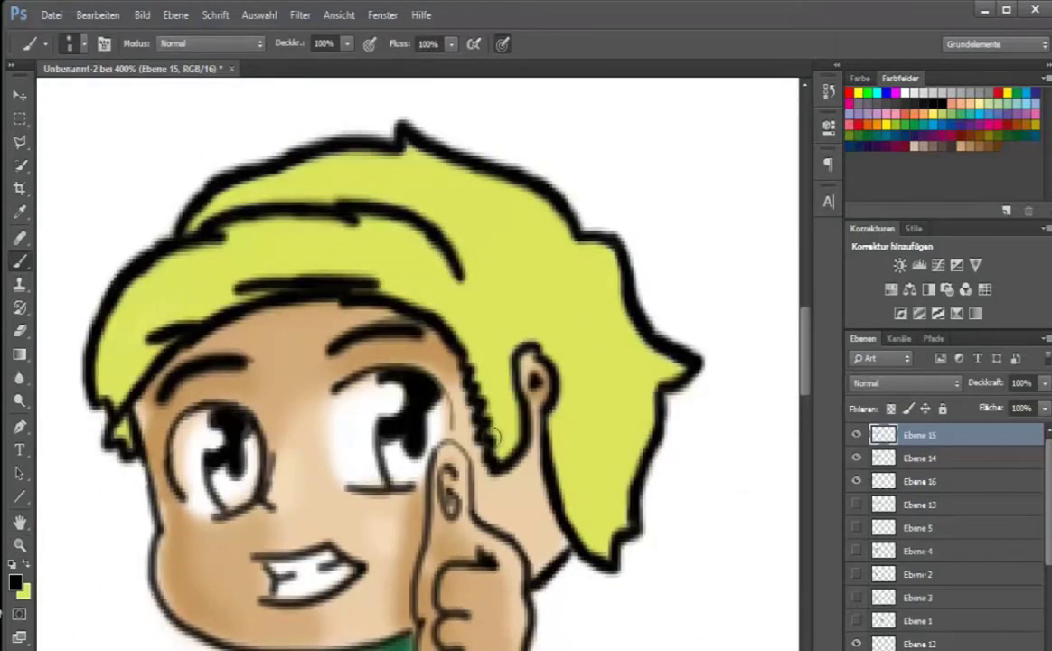
- Draw a light-direction arrow beside the head in a darker yellow-green and redraw the upper hair strand in black
{"action": "key", "text": "x"}
{"action": "left_click", "coordinate": [14, 583]}
{"action": "left_click", "coordinate": [420, 216]}
{"action": "left_click", "coordinate": [665, 150]}
{"action": "left_click_drag", "start_coordinate": [747, 108], "coordinate": [689, 181]}
{"action": "mouse_move", "coordinate": [527, 249]}
{"action": "left_mouse_down"}
{"action": "mouse_move", "coordinate": [382, 188]}
{"action": "mouse_move", "coordinate": [423, 206]}
{"action": "mouse_move", "coordinate": [434, 253]}
{"action": "mouse_move", "coordinate": [342, 192]}
{"action": "mouse_move", "coordinate": [557, 266]}
{"action": "left_mouse_up"}
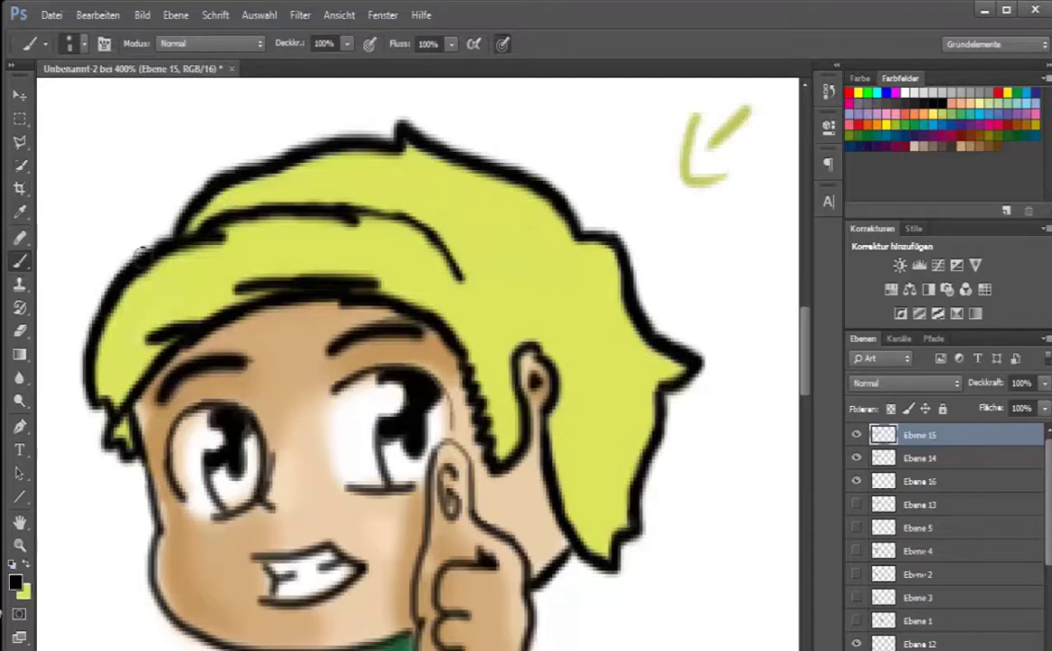
{"action": "left_click_drag", "start_coordinate": [425, 258], "coordinate": [336, 193]}
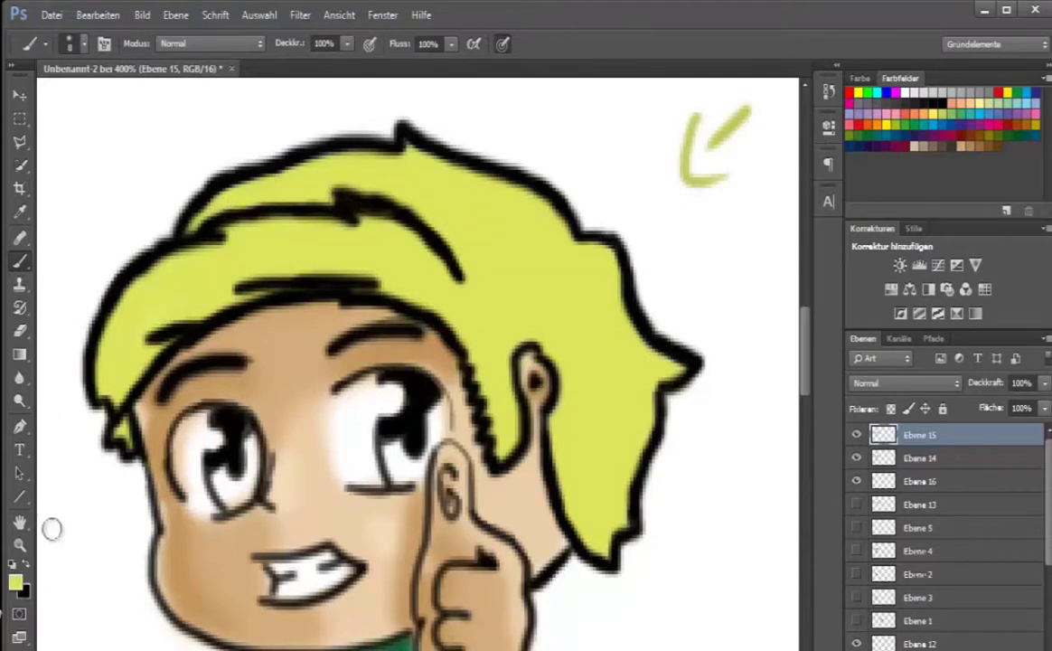
- Choose a slightly darker yellow-green for the hair shading and add the new layer Ebene 17
{"action": "left_click", "coordinate": [877, 458]}
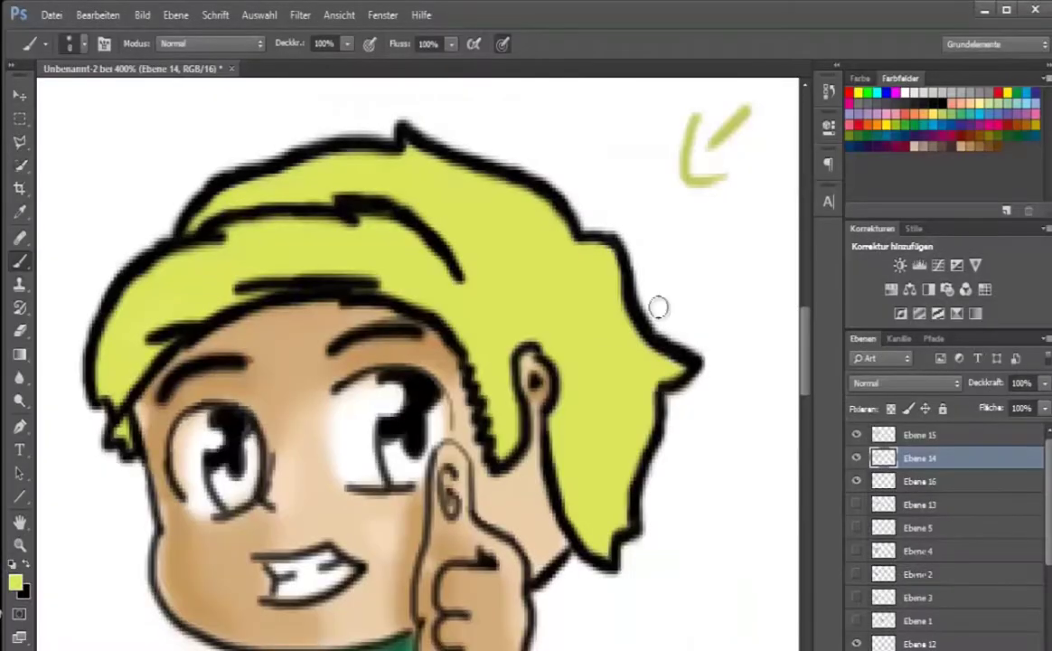
{"action": "key", "text": "i"}
{"action": "left_click", "coordinate": [15, 583]}
{"action": "left_click", "coordinate": [644, 156]}
{"action": "key", "text": "b"}
{"action": "left_click", "coordinate": [856, 435]}
{"action": "left_click", "coordinate": [856, 435]}
{"action": "left_click", "coordinate": [919, 435]}
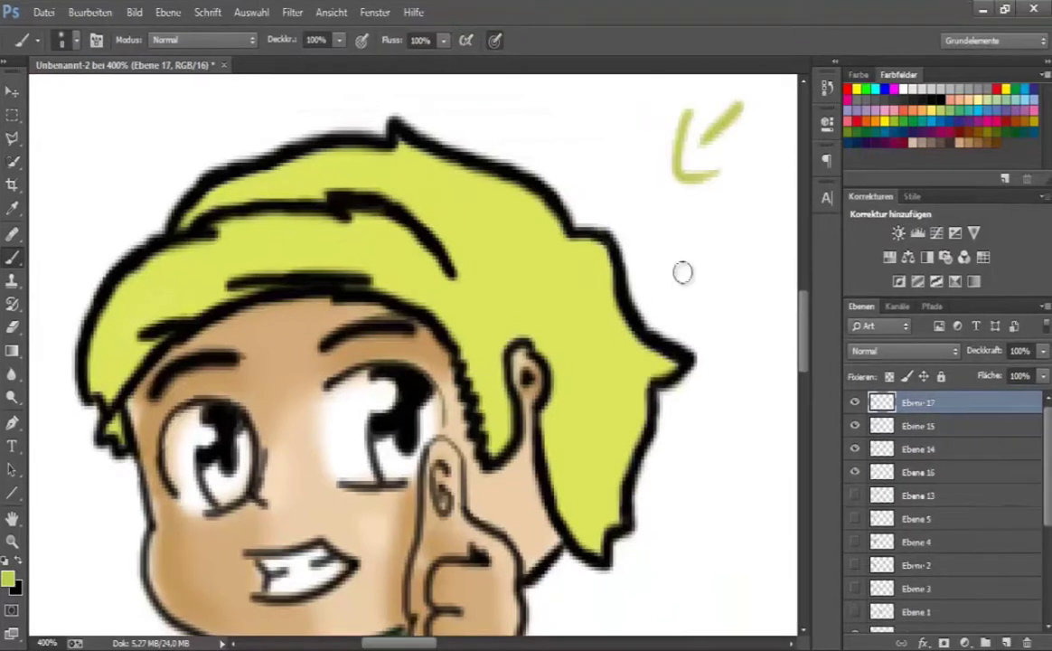
- Paint darker yellow-green shading across the top and back of the hair and over the fringe
{"action": "mouse_move", "coordinate": [531, 249]}
{"action": "left_mouse_down"}
{"action": "mouse_move", "coordinate": [420, 181]}
{"action": "mouse_move", "coordinate": [244, 190]}
{"action": "left_mouse_up"}
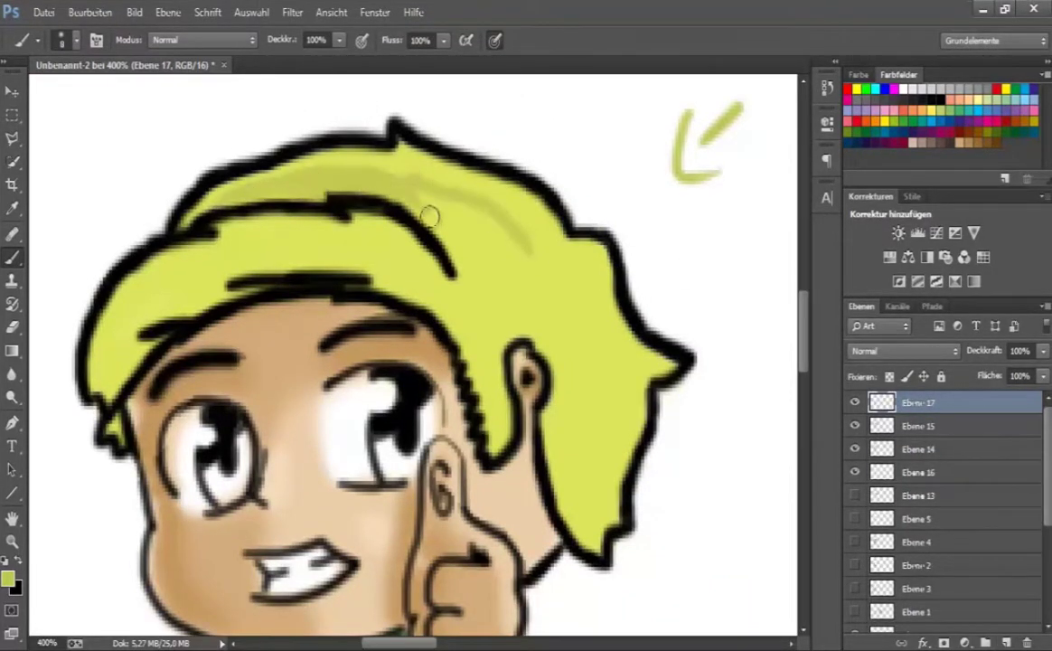
{"action": "left_click_drag", "start_coordinate": [430, 217], "coordinate": [413, 178]}
{"action": "left_click_drag", "start_coordinate": [537, 273], "coordinate": [616, 382]}
{"action": "mouse_move", "coordinate": [585, 537]}
{"action": "left_mouse_down"}
{"action": "mouse_move", "coordinate": [550, 327]}
{"action": "mouse_move", "coordinate": [564, 467]}
{"action": "mouse_move", "coordinate": [592, 342]}
{"action": "mouse_move", "coordinate": [537, 329]}
{"action": "left_mouse_up"}
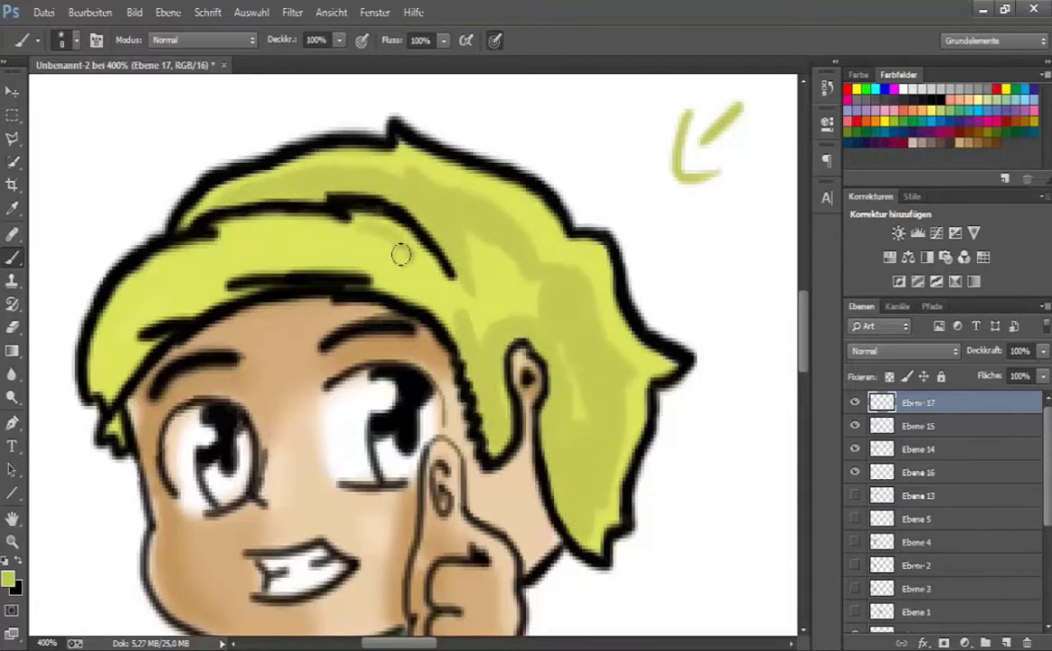
{"action": "mouse_move", "coordinate": [337, 238]}
{"action": "left_mouse_down"}
{"action": "mouse_move", "coordinate": [202, 247]}
{"action": "mouse_move", "coordinate": [100, 381]}
{"action": "mouse_move", "coordinate": [219, 291]}
{"action": "mouse_move", "coordinate": [316, 257]}
{"action": "left_mouse_up"}
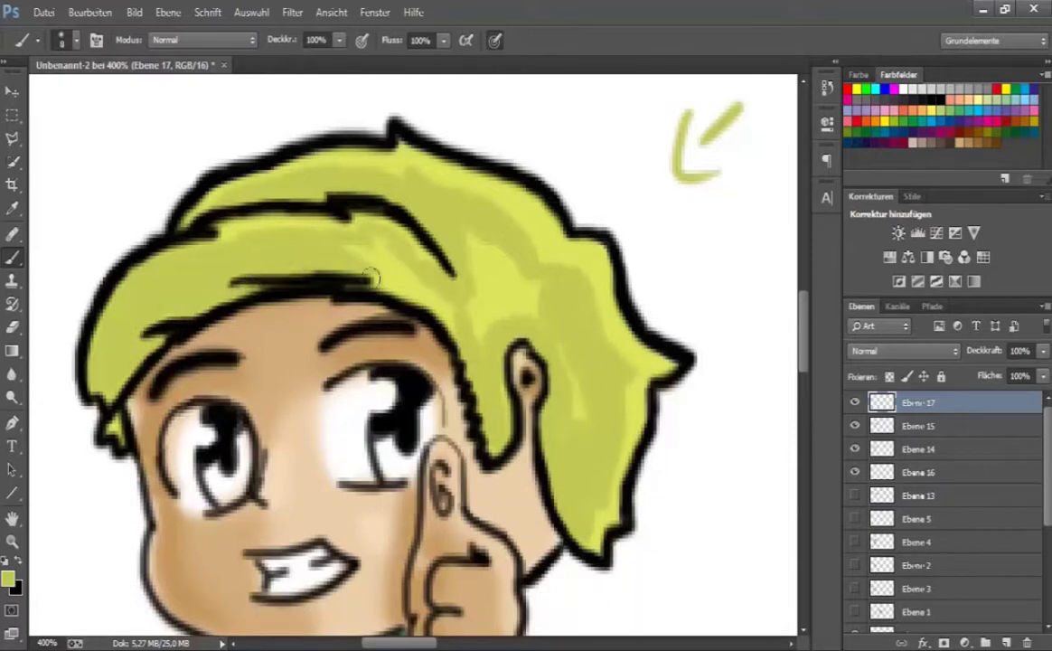
- Pick a deeper yellow-green and paint a second shadow tone along the lower part of the fringe
{"action": "left_click", "coordinate": [7, 578]}
{"action": "left_click", "coordinate": [664, 146]}
{"action": "mouse_move", "coordinate": [234, 265]}
{"action": "left_mouse_down"}
{"action": "mouse_move", "coordinate": [111, 389]}
{"action": "mouse_move", "coordinate": [207, 297]}
{"action": "mouse_move", "coordinate": [160, 313]}
{"action": "mouse_move", "coordinate": [243, 268]}
{"action": "mouse_move", "coordinate": [322, 264]}
{"action": "mouse_move", "coordinate": [365, 282]}
{"action": "left_mouse_up"}
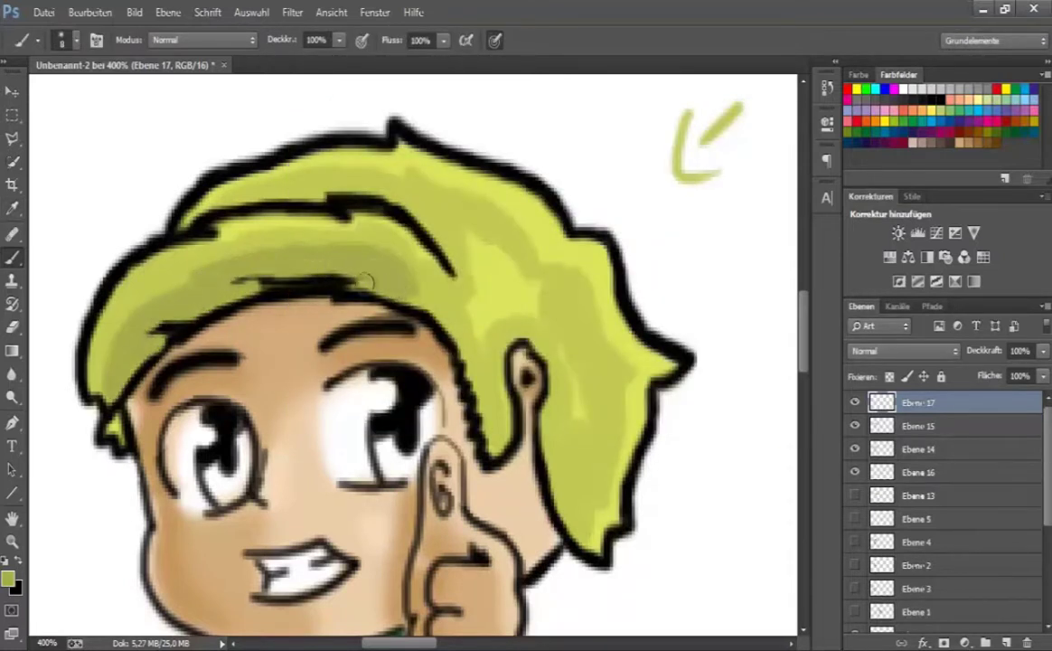
- Extend the deeper yellow-green shadow over the top of the hair and paint bright yellow-green highlights on the back and fringe
{"action": "mouse_move", "coordinate": [391, 149]}
{"action": "left_mouse_down"}
{"action": "mouse_move", "coordinate": [299, 193]}
{"action": "mouse_move", "coordinate": [215, 202]}
{"action": "mouse_move", "coordinate": [264, 183]}
{"action": "left_mouse_up"}
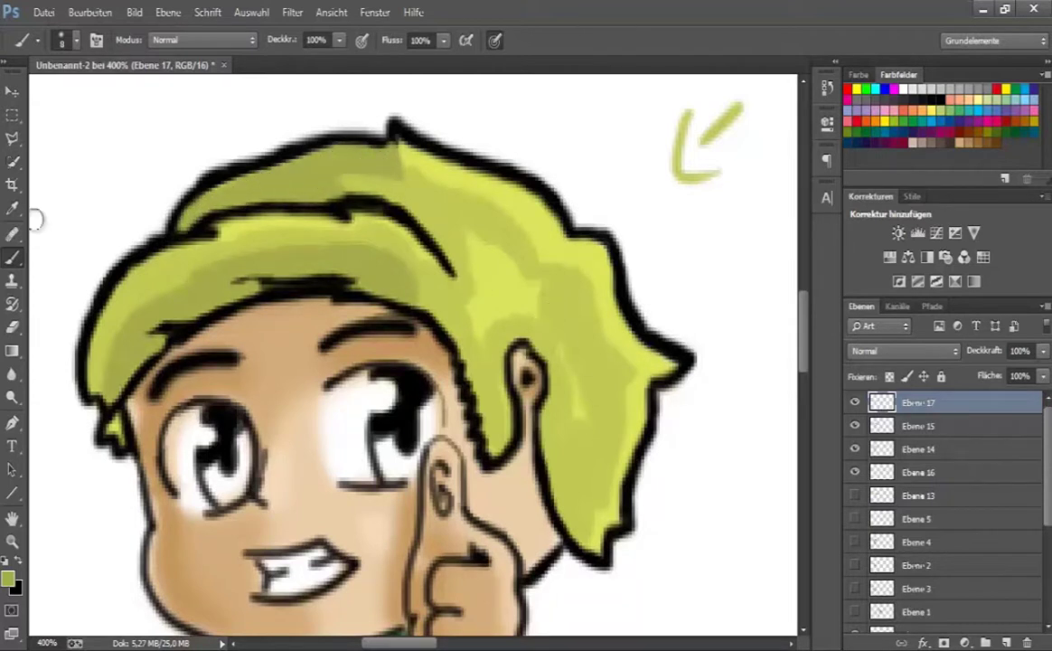
{"action": "left_click", "coordinate": [12, 208]}
{"action": "left_click", "coordinate": [456, 253]}
{"action": "left_click", "coordinate": [7, 576]}
{"action": "left_click", "coordinate": [479, 181]}
{"action": "left_click", "coordinate": [676, 149]}
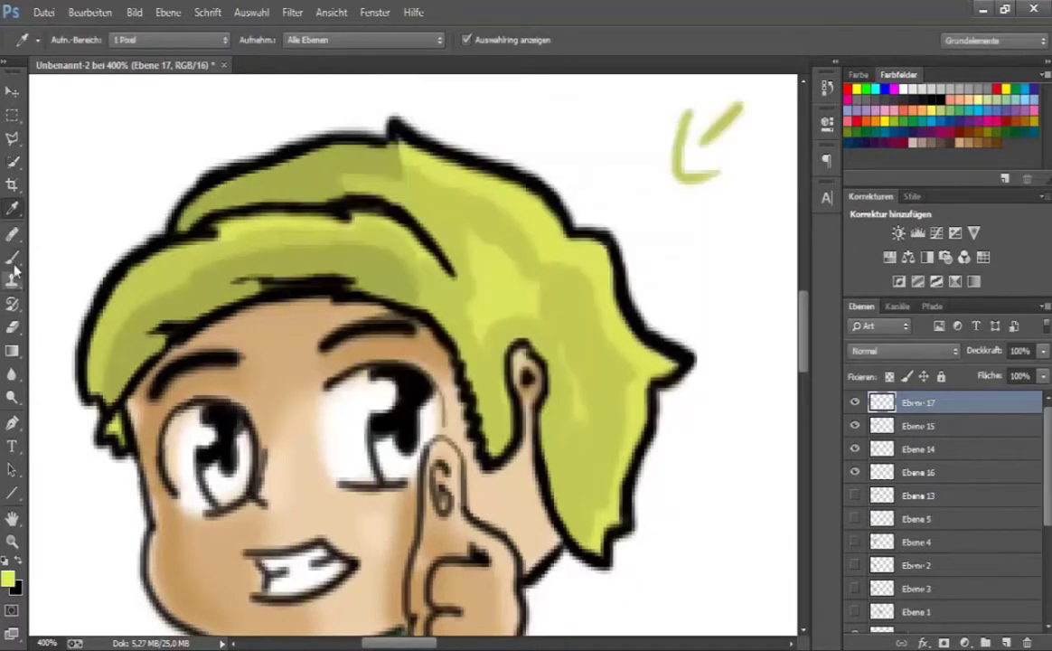
{"action": "left_click", "coordinate": [13, 260]}
{"action": "left_click_drag", "start_coordinate": [606, 311], "coordinate": [512, 281]}
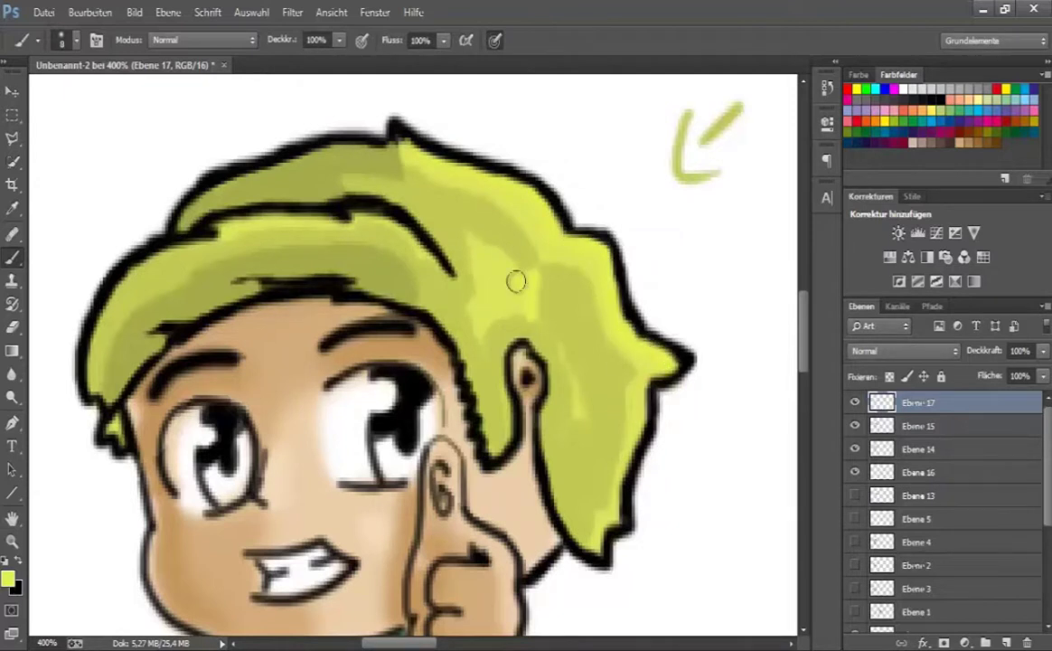
{"action": "left_click_drag", "start_coordinate": [408, 237], "coordinate": [314, 220]}
- Soften the hair shading with the Blur tool and redraw the blurred inner strand lines in black
{"action": "left_click", "coordinate": [12, 373]}
{"action": "mouse_move", "coordinate": [117, 334]}
{"action": "left_mouse_down"}
{"action": "mouse_move", "coordinate": [145, 271]}
{"action": "mouse_move", "coordinate": [376, 235]}
{"action": "mouse_move", "coordinate": [587, 446]}
{"action": "mouse_move", "coordinate": [593, 318]}
{"action": "mouse_move", "coordinate": [446, 176]}
{"action": "left_mouse_up"}
{"action": "key", "text": "b"}
{"action": "key", "text": "x"}
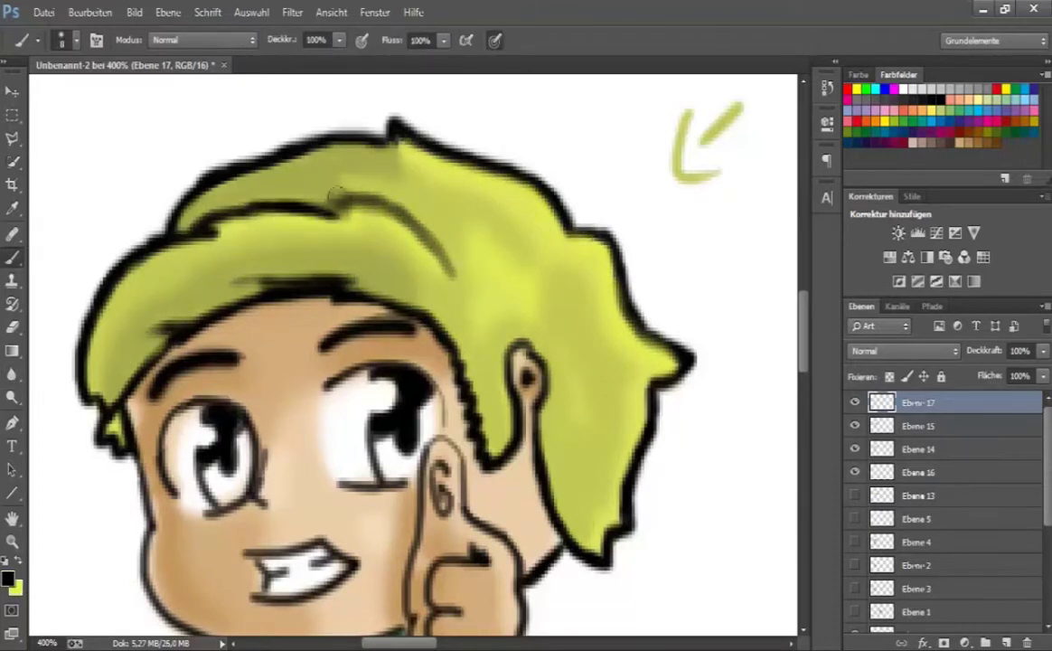
{"action": "left_click_drag", "start_coordinate": [336, 193], "coordinate": [450, 270]}
{"action": "left_click_drag", "start_coordinate": [331, 426], "coordinate": [355, 384]}
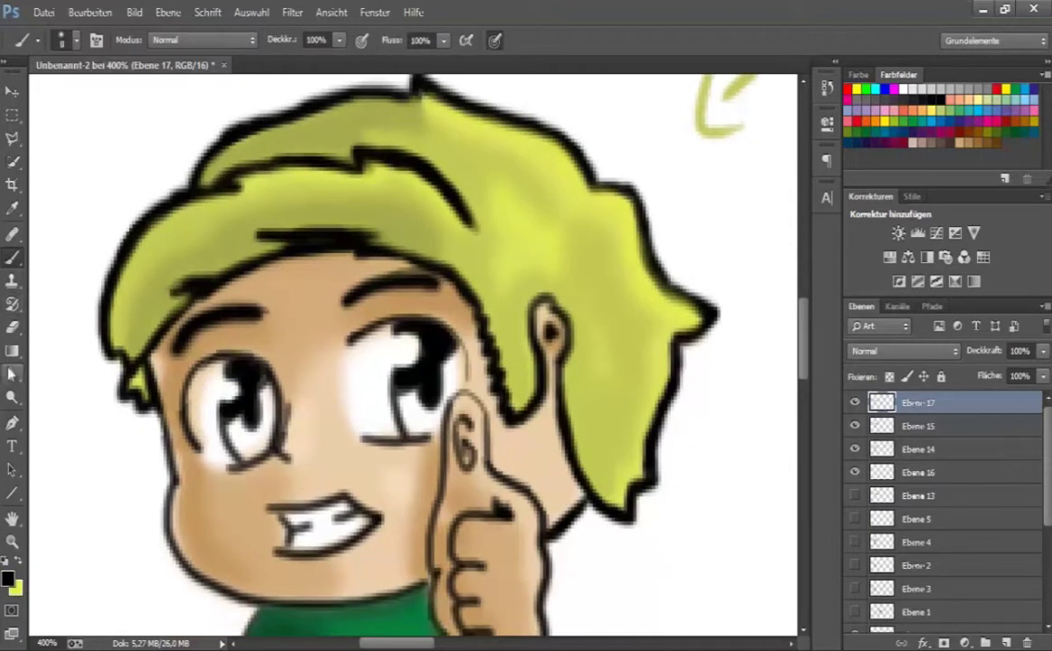
- Pick a pale yellow and draw fine strands over the back of the hair with a 3 px brush
{"action": "left_click", "coordinate": [416, 228], "text": "alt"}
{"action": "left_click_drag", "start_coordinate": [541, 251], "coordinate": [436, 364]}
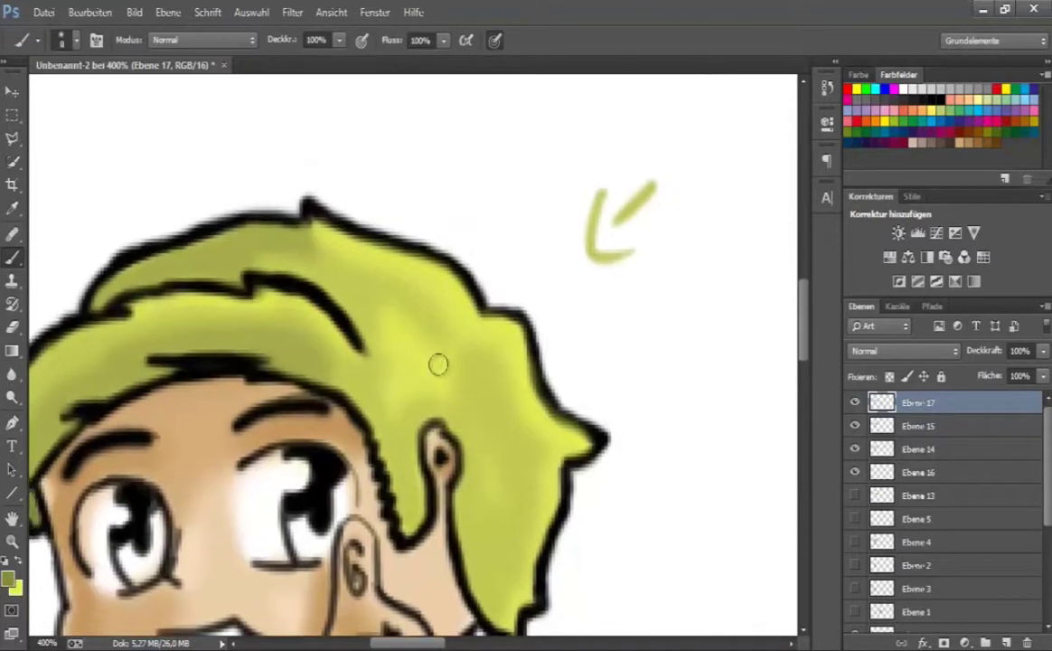
{"action": "left_click", "coordinate": [392, 161]}
{"action": "key", "text": "Return"}
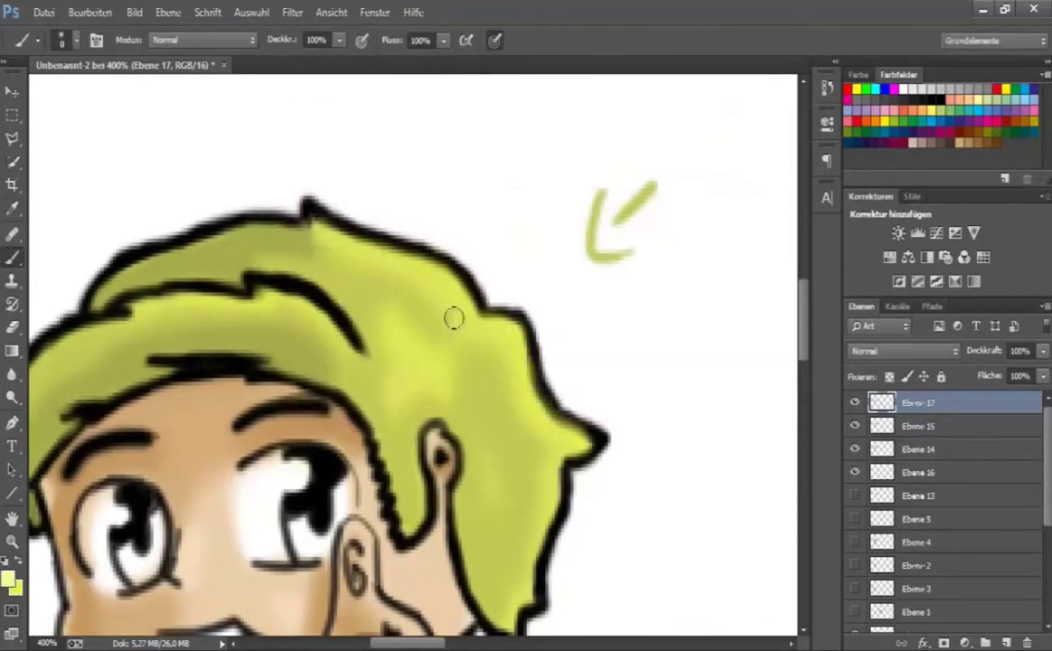
{"action": "left_click", "coordinate": [63, 40]}
{"action": "mouse_move", "coordinate": [479, 335]}
{"action": "left_mouse_down"}
{"action": "mouse_move", "coordinate": [559, 467]}
{"action": "mouse_move", "coordinate": [485, 332]}
{"action": "mouse_move", "coordinate": [581, 434]}
{"action": "left_mouse_up"}
{"action": "mouse_move", "coordinate": [492, 341]}
{"action": "left_mouse_down"}
{"action": "mouse_move", "coordinate": [495, 543]}
{"action": "mouse_move", "coordinate": [528, 573]}
{"action": "mouse_move", "coordinate": [520, 537]}
{"action": "mouse_move", "coordinate": [508, 556]}
{"action": "mouse_move", "coordinate": [525, 432]}
{"action": "left_mouse_up"}
{"action": "left_click_drag", "start_coordinate": [496, 216], "coordinate": [514, 392]}
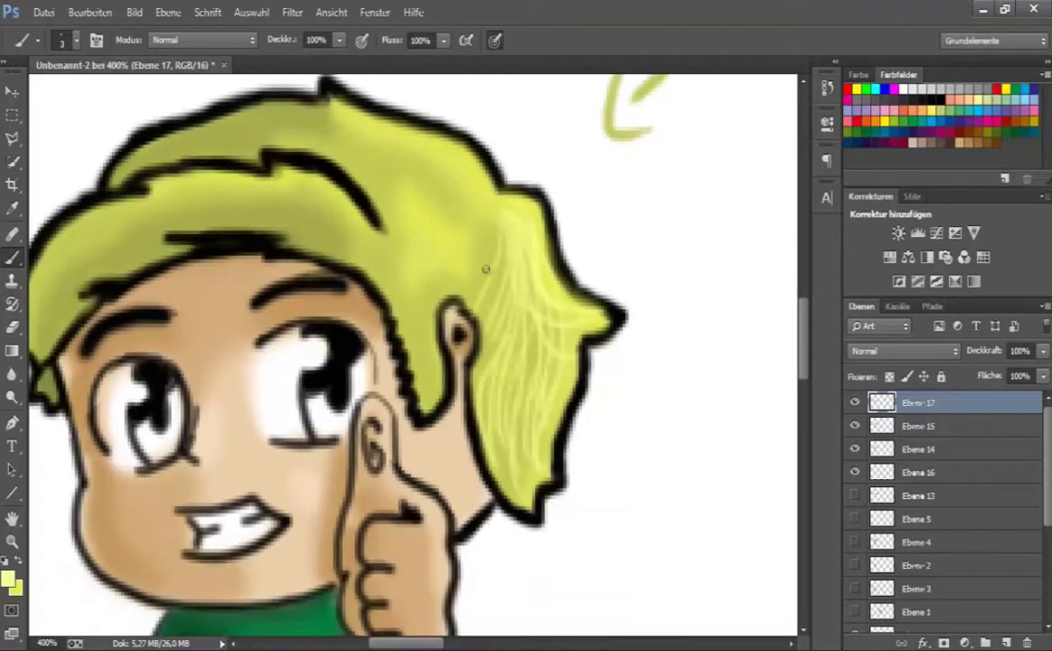
- Draw fine pale-yellow strands above the ear and across the crown of the hair
{"action": "mouse_move", "coordinate": [455, 287]}
{"action": "left_mouse_down"}
{"action": "mouse_move", "coordinate": [613, 335]}
{"action": "mouse_move", "coordinate": [667, 298]}
{"action": "mouse_move", "coordinate": [606, 291]}
{"action": "left_mouse_up"}
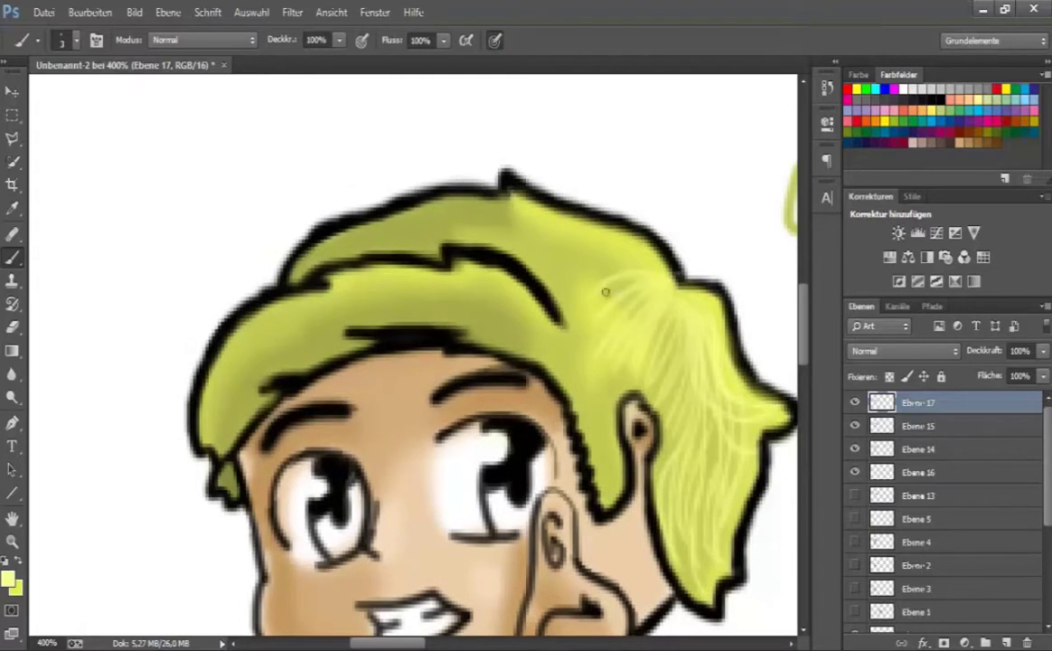
{"action": "mouse_move", "coordinate": [571, 257]}
{"action": "left_mouse_down"}
{"action": "mouse_move", "coordinate": [754, 412]}
{"action": "mouse_move", "coordinate": [634, 265]}
{"action": "mouse_move", "coordinate": [507, 217]}
{"action": "mouse_move", "coordinate": [436, 239]}
{"action": "left_mouse_up"}
{"action": "left_click_drag", "start_coordinate": [322, 244], "coordinate": [460, 242]}
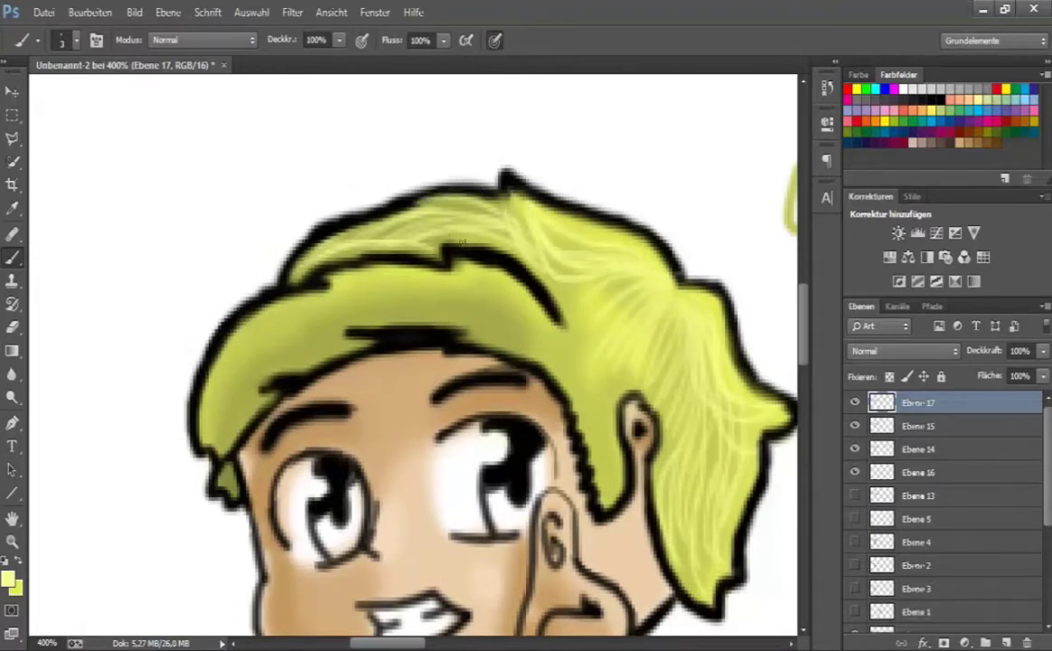
- Draw fine pale-yellow strands along the fringe and down the sideburn
{"action": "left_click_drag", "start_coordinate": [524, 294], "coordinate": [567, 421]}
{"action": "mouse_move", "coordinate": [479, 296]}
{"action": "left_mouse_down"}
{"action": "mouse_move", "coordinate": [425, 294]}
{"action": "mouse_move", "coordinate": [461, 299]}
{"action": "mouse_move", "coordinate": [336, 328]}
{"action": "mouse_move", "coordinate": [385, 299]}
{"action": "mouse_move", "coordinate": [274, 324]}
{"action": "mouse_move", "coordinate": [327, 355]}
{"action": "left_mouse_up"}
{"action": "left_click_drag", "start_coordinate": [324, 307], "coordinate": [244, 335]}
{"action": "mouse_move", "coordinate": [338, 285]}
{"action": "left_mouse_down"}
{"action": "mouse_move", "coordinate": [217, 379]}
{"action": "mouse_move", "coordinate": [199, 441]}
{"action": "left_mouse_up"}
{"action": "left_click_drag", "start_coordinate": [588, 342], "coordinate": [366, 301]}
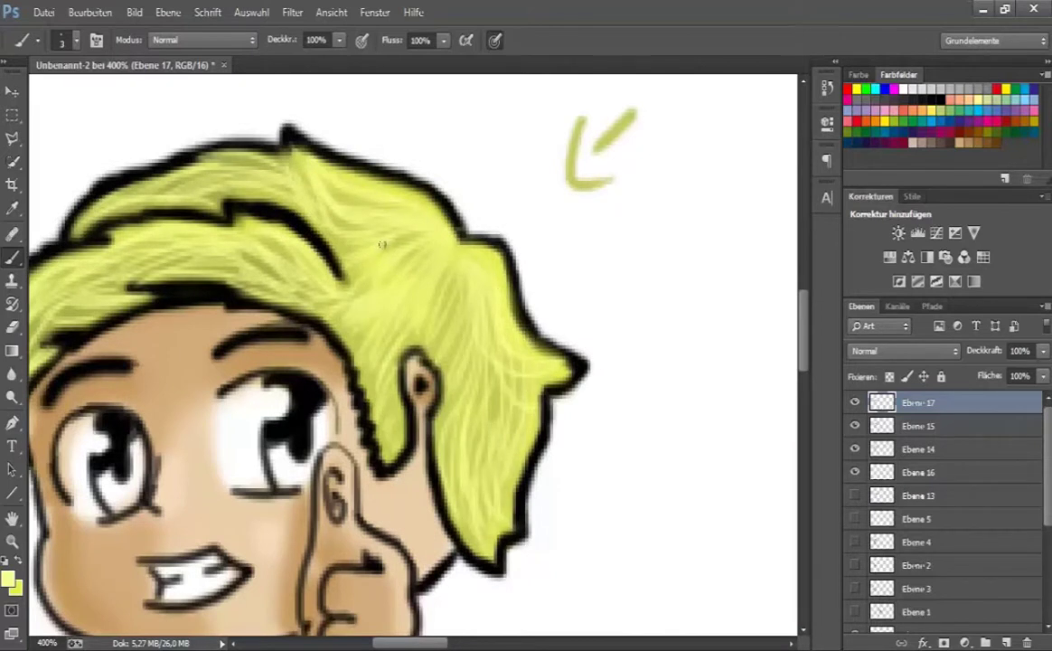
{"action": "left_click_drag", "start_coordinate": [330, 340], "coordinate": [361, 369]}
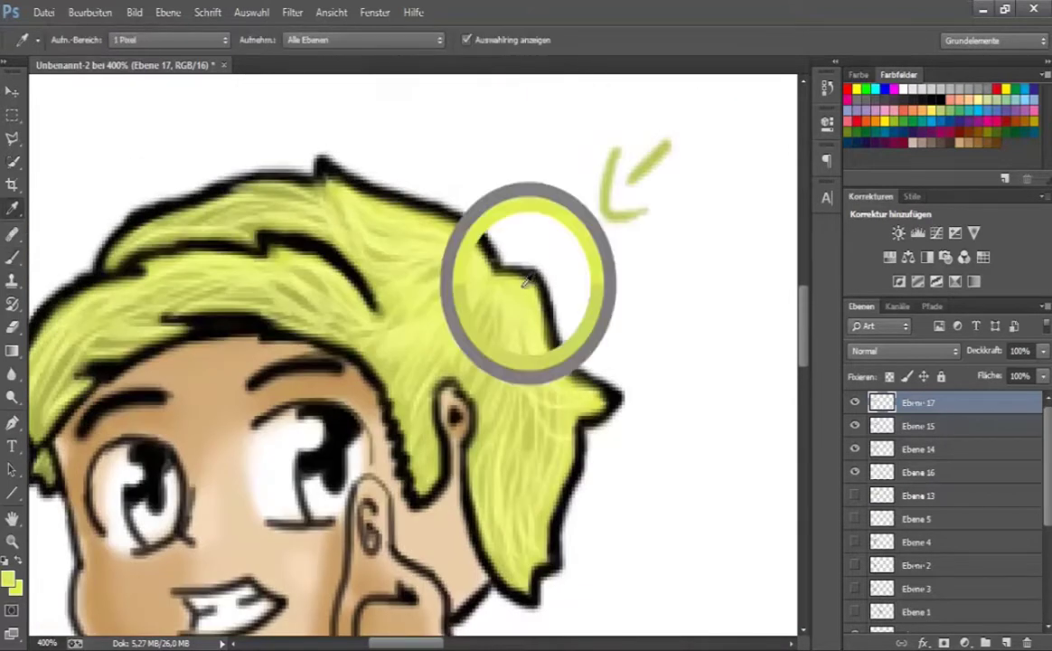
- Choose a darker yellow-green and paint shadow strokes over the fringe, crown and back of the hair with a 6 px brush
{"action": "left_click", "coordinate": [12, 585]}
{"action": "left_click", "coordinate": [664, 148]}
{"action": "left_click", "coordinate": [60, 39]}
{"action": "key", "text": "Return"}
{"action": "mouse_move", "coordinate": [337, 319]}
{"action": "left_mouse_down"}
{"action": "mouse_move", "coordinate": [117, 271]}
{"action": "mouse_move", "coordinate": [43, 350]}
{"action": "left_mouse_up"}
{"action": "left_click_drag", "start_coordinate": [145, 314], "coordinate": [38, 354]}
{"action": "left_click_drag", "start_coordinate": [223, 249], "coordinate": [160, 259]}
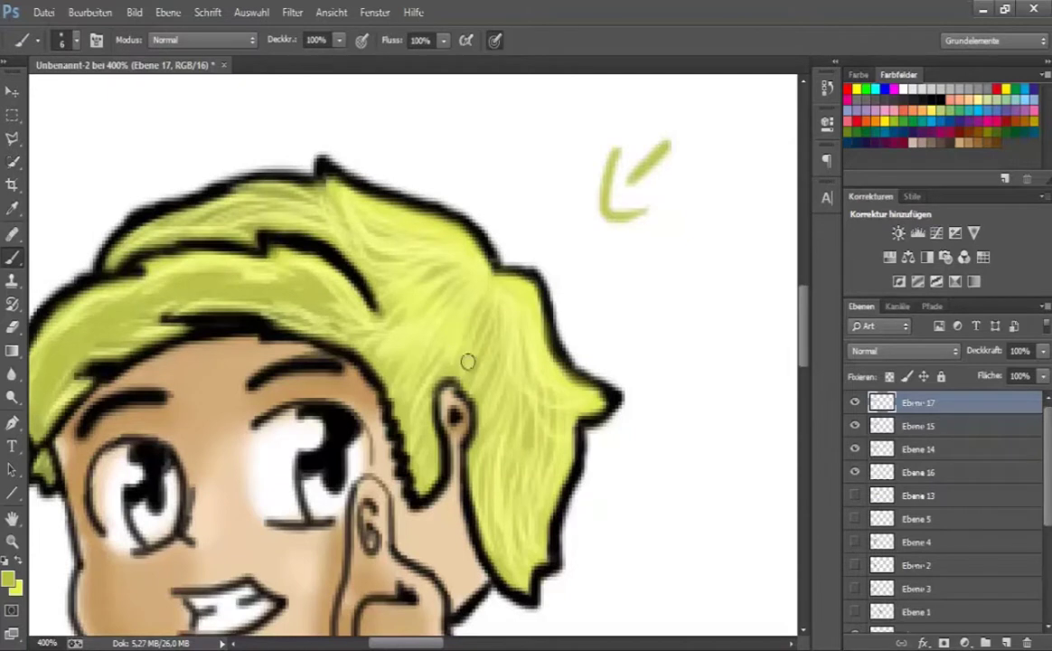
{"action": "left_click_drag", "start_coordinate": [425, 298], "coordinate": [501, 465]}
{"action": "left_click_drag", "start_coordinate": [439, 361], "coordinate": [466, 457]}
{"action": "mouse_move", "coordinate": [344, 242]}
{"action": "left_mouse_down"}
{"action": "mouse_move", "coordinate": [272, 188]}
{"action": "mouse_move", "coordinate": [145, 217]}
{"action": "left_mouse_up"}
- Add bright yellow highlights to the hair and blend the strands with the Blur tool
{"action": "left_click", "coordinate": [12, 584]}
{"action": "key", "text": "Return"}
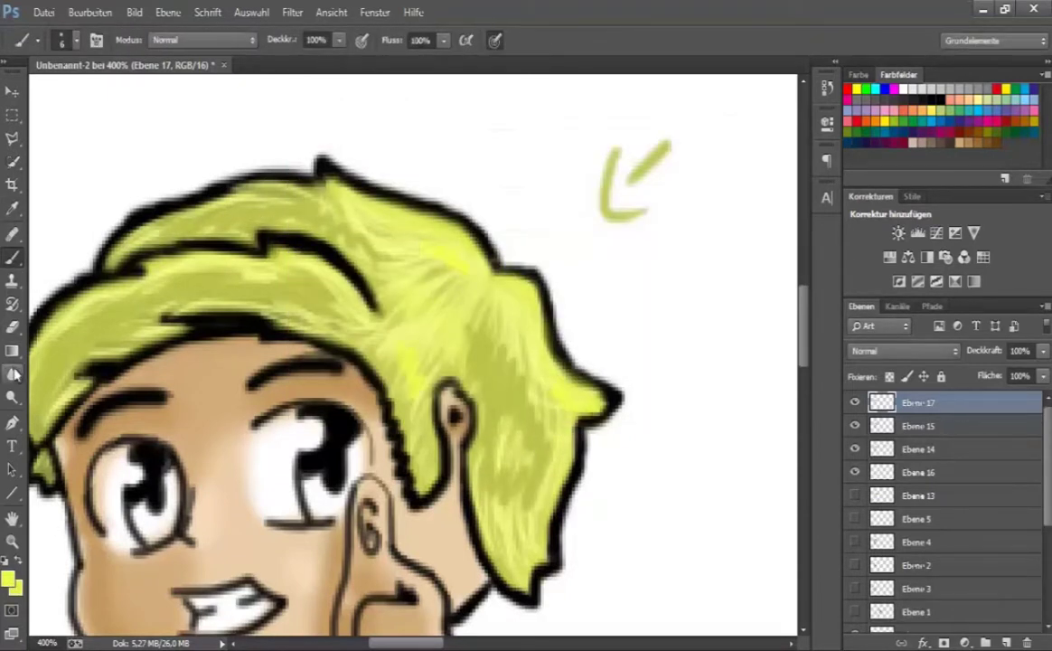
{"action": "left_click", "coordinate": [12, 374]}
{"action": "mouse_move", "coordinate": [371, 327]}
{"action": "left_mouse_down"}
{"action": "mouse_move", "coordinate": [488, 452]}
{"action": "mouse_move", "coordinate": [430, 253]}
{"action": "mouse_move", "coordinate": [556, 400]}
{"action": "left_mouse_up"}
- Bring the whole figure into view and erase the light-direction arrow beside the head
{"action": "scroll", "coordinate": [521, 369], "scroll_direction": "down", "scroll_amount": 10}
{"action": "key", "text": "z"}
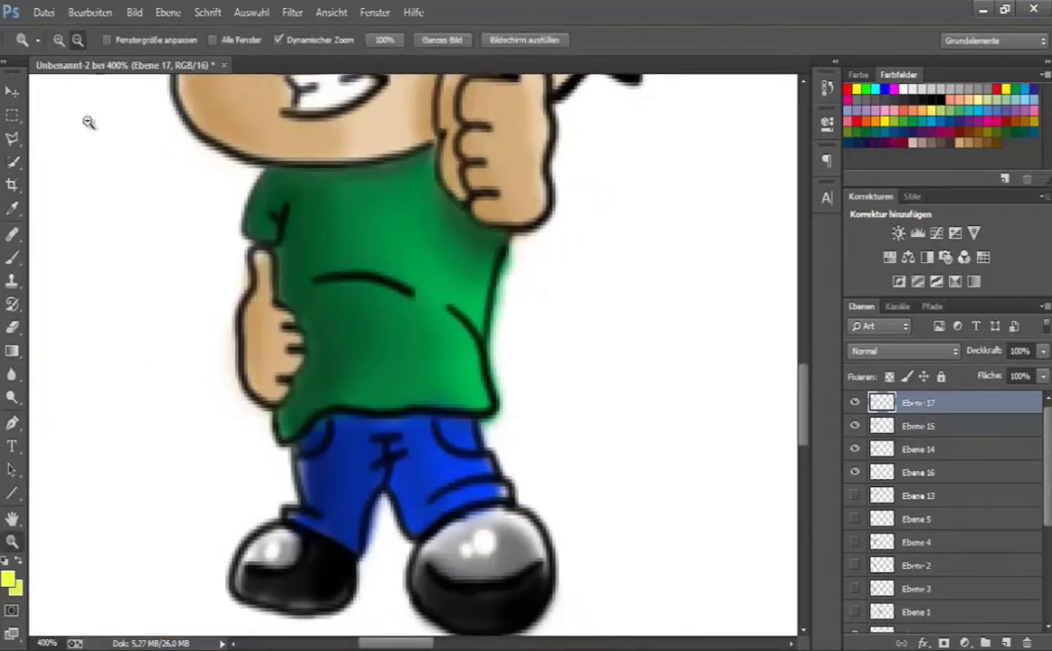
{"action": "key", "text": "ctrl+0"}
{"action": "key", "text": "v"}
{"action": "left_click_drag", "start_coordinate": [101, 145], "coordinate": [113, 143]}
{"action": "scroll", "coordinate": [137, 228], "scroll_direction": "up", "scroll_amount": 3}
{"action": "key", "text": "e"}
{"action": "key", "text": "alt+bracketleft"}
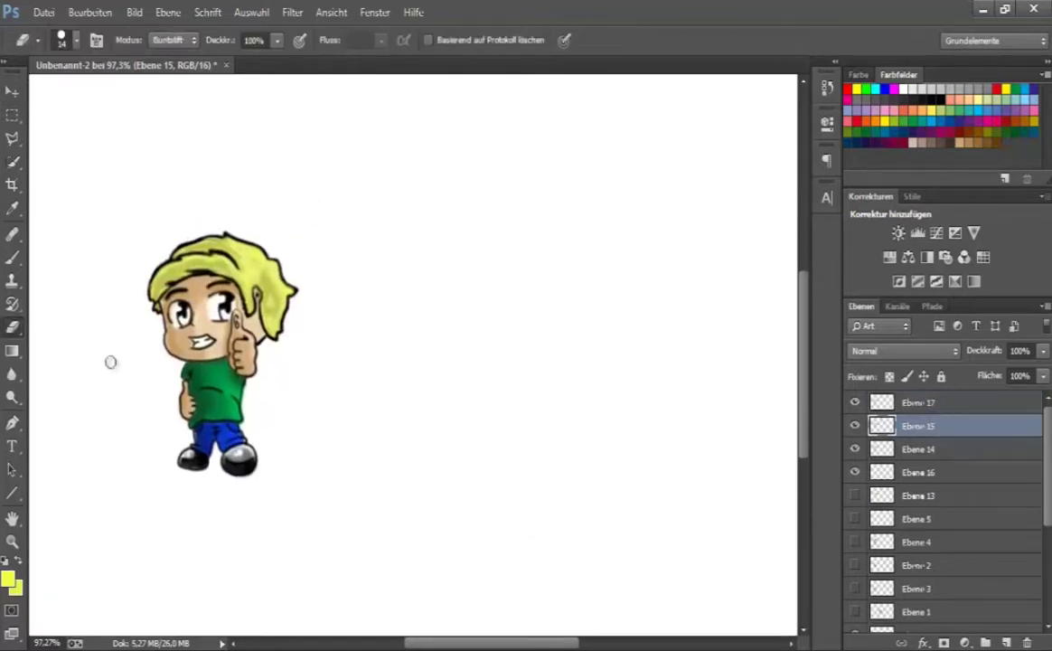
- Add a new layer directly above the Hintergrund layer and hide Hintergrund
{"action": "key", "text": "ctrl+shift+alt+n"}
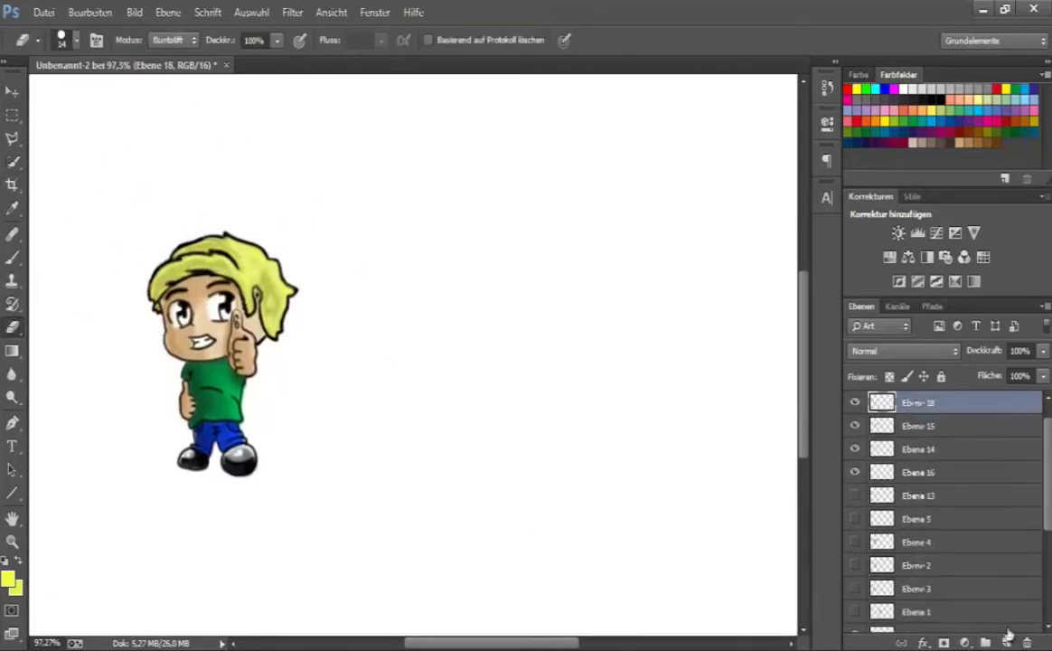
{"action": "key", "text": "ctrl+shift+bracketleft"}
{"action": "scroll", "coordinate": [903, 560], "scroll_direction": "down", "scroll_amount": 1}
{"action": "left_click", "coordinate": [855, 620]}
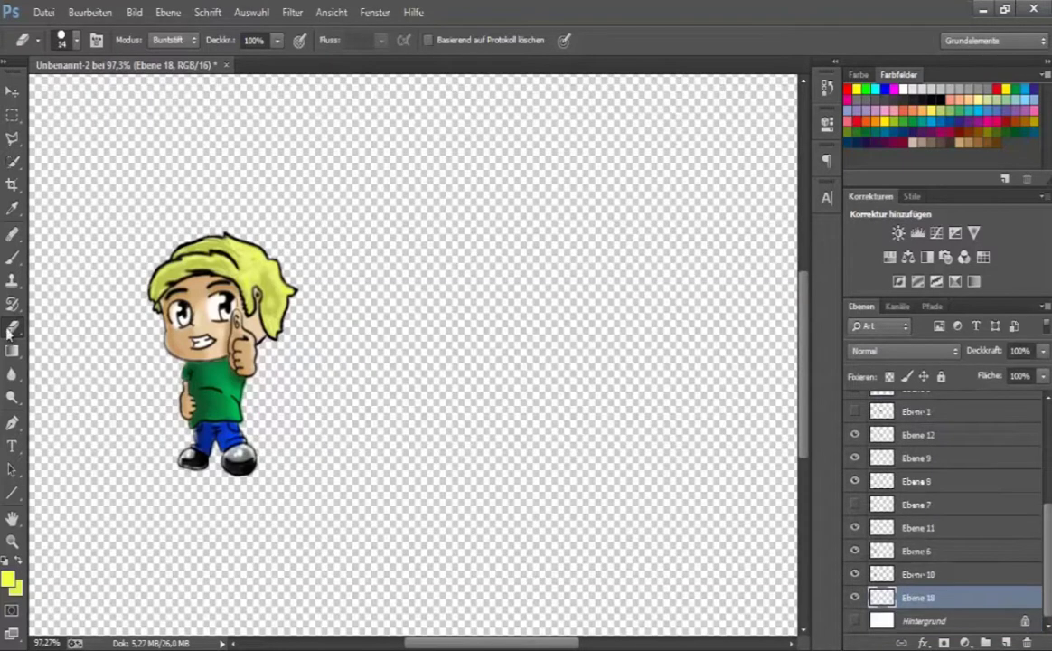
- Paint a wide dark grey ground patch around the character's feet with a large soft brush
{"action": "left_click", "coordinate": [12, 257]}
{"action": "left_click", "coordinate": [8, 578]}
{"action": "mouse_move", "coordinate": [522, 351]}
{"action": "left_mouse_down"}
{"action": "mouse_move", "coordinate": [519, 279]}
{"action": "mouse_move", "coordinate": [479, 255]}
{"action": "mouse_move", "coordinate": [498, 220]}
{"action": "left_mouse_up"}
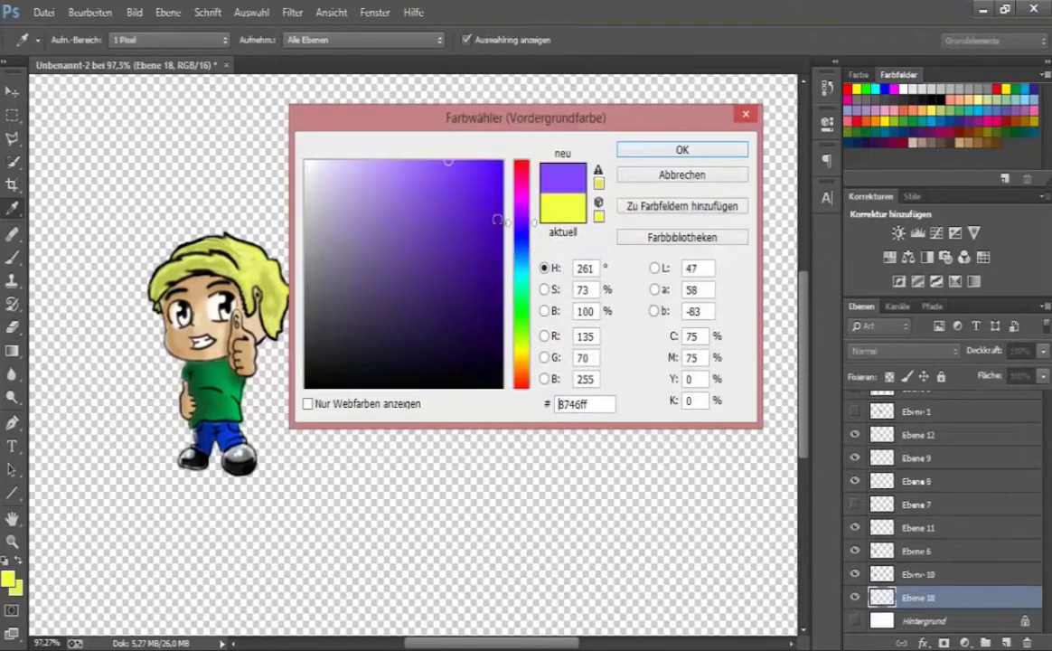
{"action": "left_click", "coordinate": [683, 149]}
{"action": "left_click", "coordinate": [70, 40]}
{"action": "left_click", "coordinate": [357, 152]}
{"action": "mouse_move", "coordinate": [78, 415]}
{"action": "left_mouse_down"}
{"action": "mouse_move", "coordinate": [254, 481]}
{"action": "mouse_move", "coordinate": [160, 472]}
{"action": "mouse_move", "coordinate": [482, 418]}
{"action": "mouse_move", "coordinate": [47, 434]}
{"action": "mouse_move", "coordinate": [266, 404]}
{"action": "mouse_move", "coordinate": [307, 361]}
{"action": "left_mouse_up"}
{"action": "left_click", "coordinate": [9, 577]}
{"action": "left_click", "coordinate": [469, 177]}
{"action": "left_click_drag", "start_coordinate": [521, 223], "coordinate": [522, 299]}
{"action": "left_click", "coordinate": [331, 228]}
{"action": "left_click", "coordinate": [682, 149]}
{"action": "mouse_move", "coordinate": [72, 433]}
{"action": "left_mouse_down"}
{"action": "mouse_move", "coordinate": [301, 517]}
{"action": "mouse_move", "coordinate": [487, 399]}
{"action": "mouse_move", "coordinate": [367, 427]}
{"action": "left_mouse_up"}
- Paint a lighter grey zone inside the edge of the ground patch
{"action": "left_click", "coordinate": [9, 577]}
{"action": "key", "text": "Return"}
{"action": "mouse_move", "coordinate": [110, 507]}
{"action": "left_mouse_down"}
{"action": "mouse_move", "coordinate": [404, 486]}
{"action": "mouse_move", "coordinate": [63, 404]}
{"action": "mouse_move", "coordinate": [110, 491]}
{"action": "mouse_move", "coordinate": [294, 546]}
{"action": "mouse_move", "coordinate": [133, 577]}
{"action": "left_mouse_up"}
{"action": "left_click", "coordinate": [9, 577]}
{"action": "key", "text": "Return"}
{"action": "mouse_move", "coordinate": [117, 493]}
{"action": "left_mouse_down"}
{"action": "mouse_move", "coordinate": [474, 473]}
{"action": "mouse_move", "coordinate": [333, 366]}
{"action": "mouse_move", "coordinate": [36, 506]}
{"action": "left_mouse_up"}
- Brighten the centre of the ground around the feet with two progressively lighter greys
{"action": "left_click", "coordinate": [9, 576]}
{"action": "left_click", "coordinate": [303, 231]}
{"action": "left_click", "coordinate": [304, 226]}
{"action": "key", "text": "Return"}
{"action": "left_click_drag", "start_coordinate": [226, 452], "coordinate": [323, 411]}
{"action": "left_click", "coordinate": [9, 577]}
{"action": "left_click", "coordinate": [305, 216]}
{"action": "key", "text": "Return"}
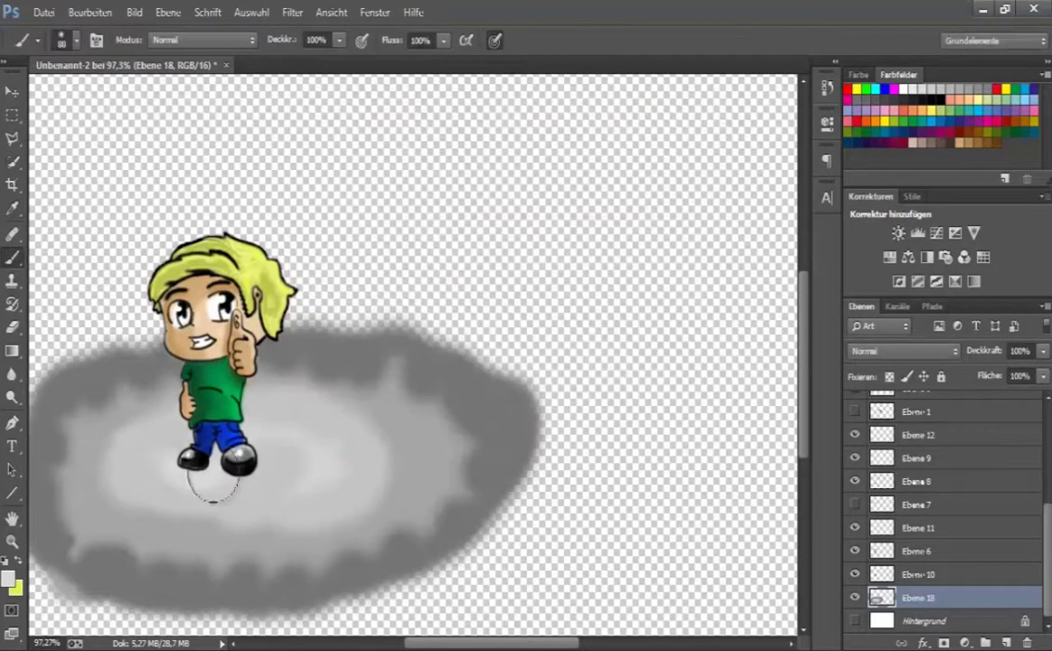
{"action": "left_click_drag", "start_coordinate": [213, 482], "coordinate": [316, 392]}
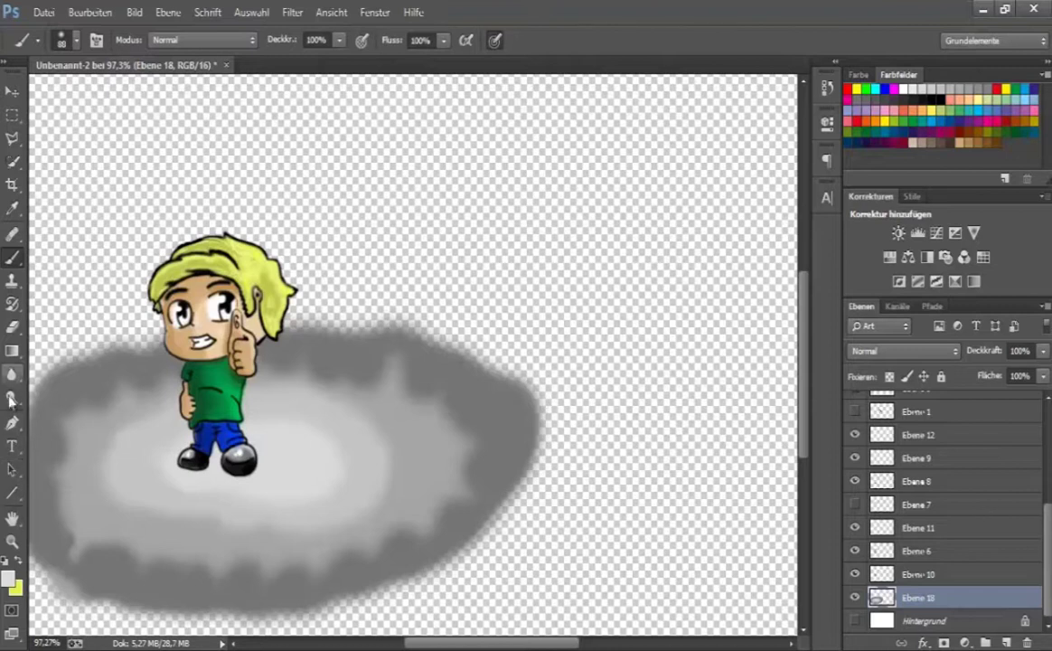
- Set the Blur tool to 130 px and soften the transitions between the ground's grey tones
{"action": "left_click", "coordinate": [11, 373]}
{"action": "left_click", "coordinate": [69, 40]}
{"action": "key", "text": "Escape"}
{"action": "left_click", "coordinate": [69, 40]}
{"action": "type", "text": "130"}
{"action": "key", "text": "Return"}
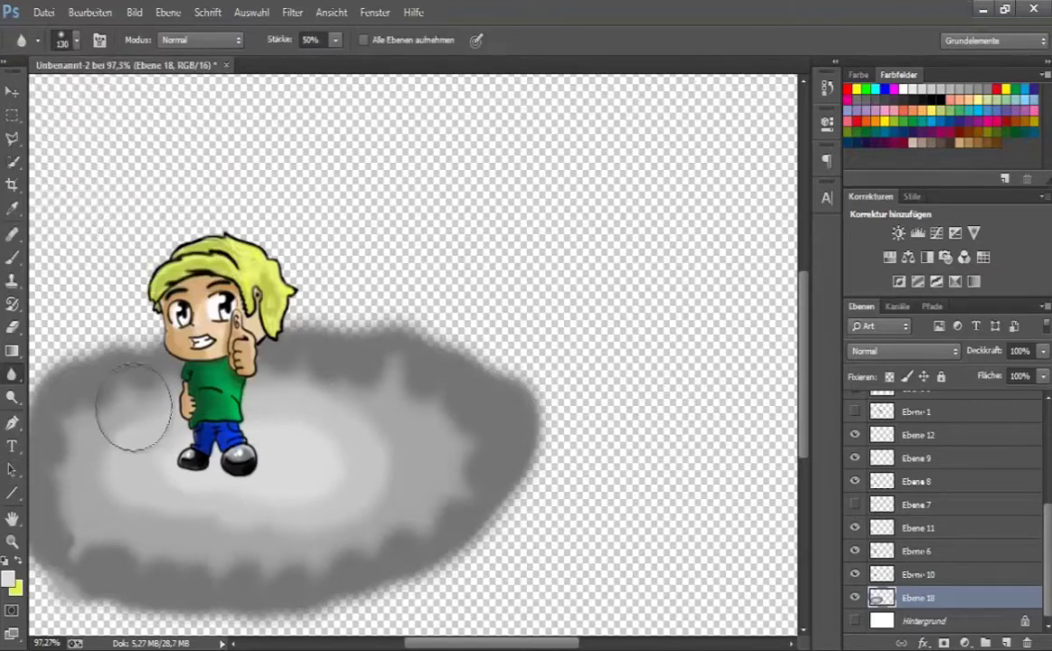
- Choose a dark grey and paint the character's cast shadow on the ground behind the body and feet
{"action": "left_click", "coordinate": [10, 579]}
{"action": "key", "text": "Return"}
{"action": "key", "text": "b"}
{"action": "mouse_move", "coordinate": [171, 434]}
{"action": "left_mouse_down"}
{"action": "mouse_move", "coordinate": [278, 462]}
{"action": "mouse_move", "coordinate": [158, 420]}
{"action": "mouse_move", "coordinate": [145, 397]}
{"action": "left_mouse_up"}
- Choose black and paint the backdrop behind the character down to the ground's upper edge
{"action": "left_click", "coordinate": [8, 577]}
{"action": "left_click", "coordinate": [322, 411]}
{"action": "left_click", "coordinate": [665, 149]}
{"action": "mouse_move", "coordinate": [49, 361]}
{"action": "left_mouse_down"}
{"action": "mouse_move", "coordinate": [149, 339]}
{"action": "mouse_move", "coordinate": [522, 341]}
{"action": "mouse_move", "coordinate": [372, 281]}
{"action": "mouse_move", "coordinate": [77, 282]}
{"action": "mouse_move", "coordinate": [482, 176]}
{"action": "mouse_move", "coordinate": [145, 99]}
{"action": "mouse_move", "coordinate": [518, 80]}
{"action": "mouse_move", "coordinate": [530, 369]}
{"action": "left_mouse_up"}
- Choose white and dab round spots of light in varied sizes across the black backdrop
{"action": "left_click", "coordinate": [8, 576]}
{"action": "left_click", "coordinate": [299, 122]}
{"action": "left_click", "coordinate": [665, 149]}
{"action": "left_click", "coordinate": [97, 145]}
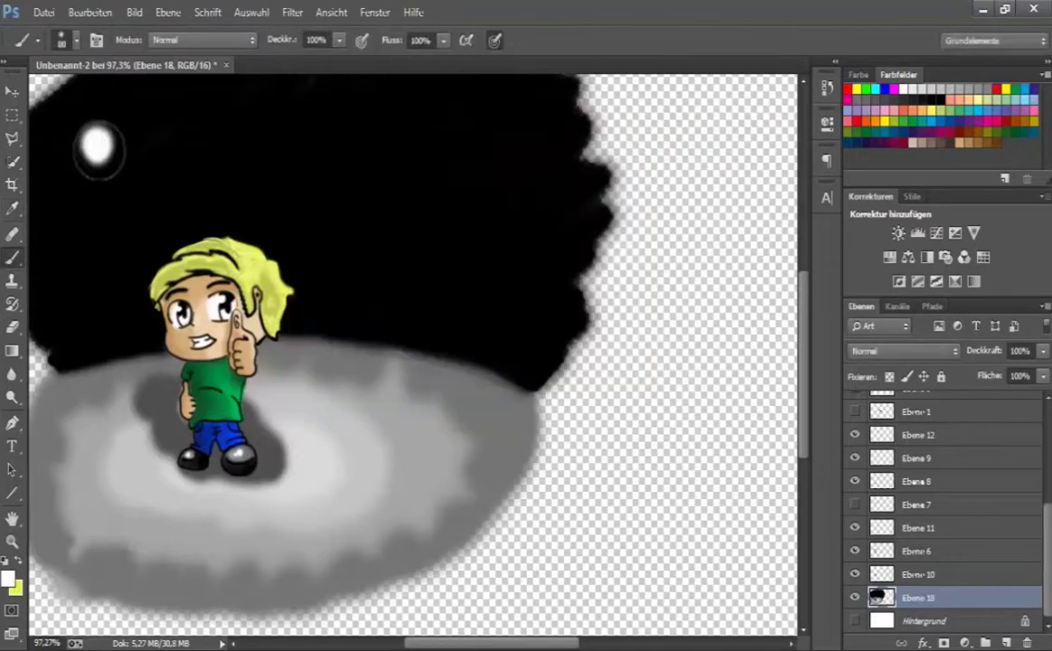
{"action": "left_click", "coordinate": [205, 107]}
{"action": "left_click", "coordinate": [363, 137]}
{"action": "left_click", "coordinate": [461, 223]}
{"action": "left_click", "coordinate": [242, 186]}
{"action": "left_click", "coordinate": [79, 267]}
{"action": "left_click", "coordinate": [307, 100]}
{"action": "left_click", "coordinate": [470, 110]}
{"action": "left_click", "coordinate": [165, 200]}
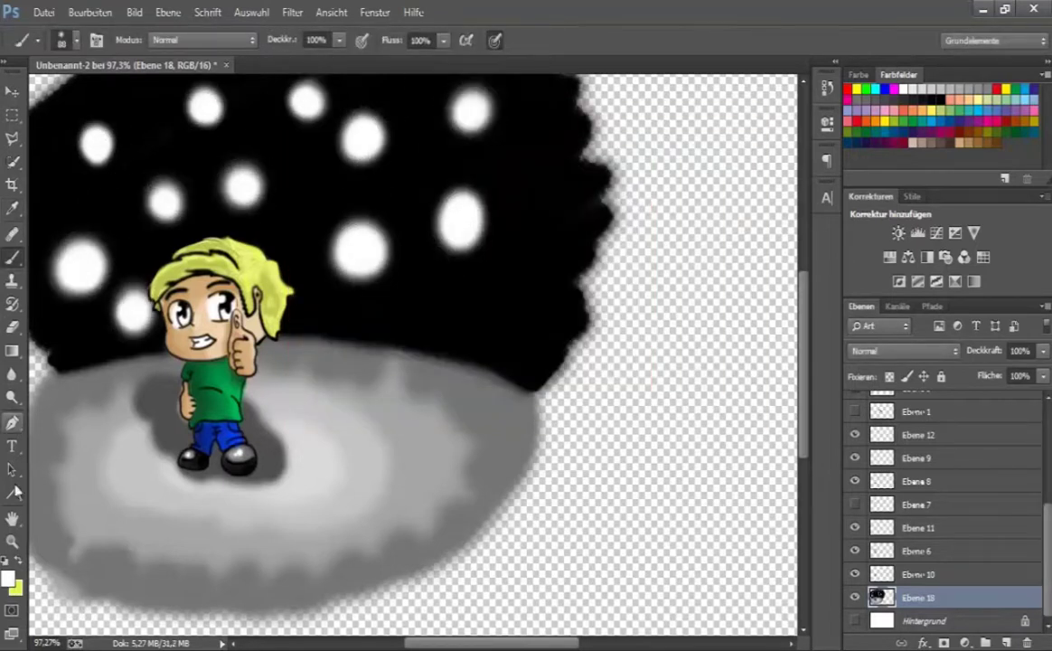
- Choose a very light grey and dab over the white light spots to tint them
{"action": "left_click", "coordinate": [12, 373]}
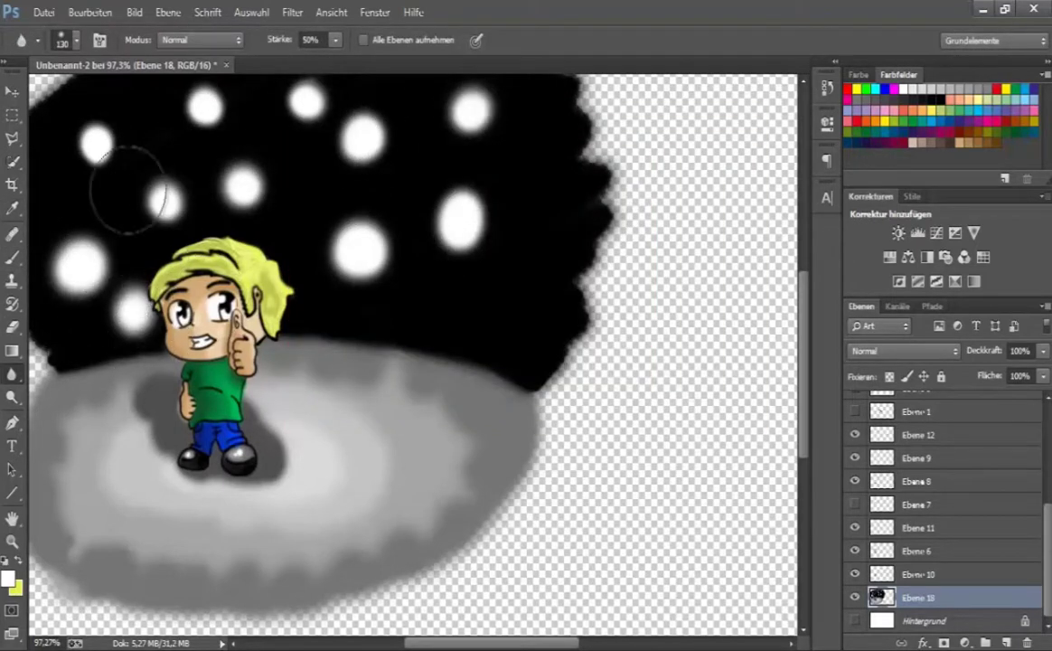
{"action": "left_click", "coordinate": [8, 577]}
{"action": "key", "text": "Escape"}
{"action": "key", "text": "b"}
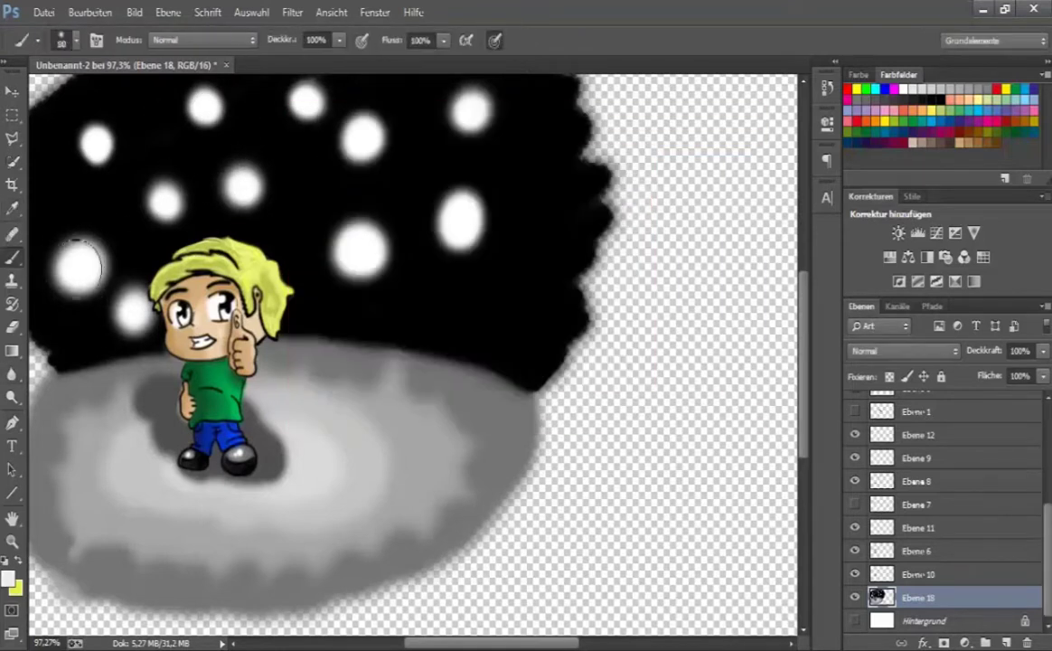
{"action": "left_click", "coordinate": [79, 266]}
{"action": "left_click", "coordinate": [133, 312]}
{"action": "left_click", "coordinate": [97, 142]}
{"action": "left_click", "coordinate": [205, 106]}
{"action": "left_click", "coordinate": [361, 245]}
{"action": "left_click", "coordinate": [461, 223]}
{"action": "left_click", "coordinate": [362, 138]}
{"action": "left_click", "coordinate": [308, 100]}
- Switch back to white with a 65 px brush and brighten the centres of the light spots
{"action": "left_click", "coordinate": [8, 577]}
{"action": "key", "text": "Escape"}
{"action": "key", "text": "bracketleft"}
{"action": "key", "text": "bracketleft"}
{"action": "left_click", "coordinate": [79, 267]}
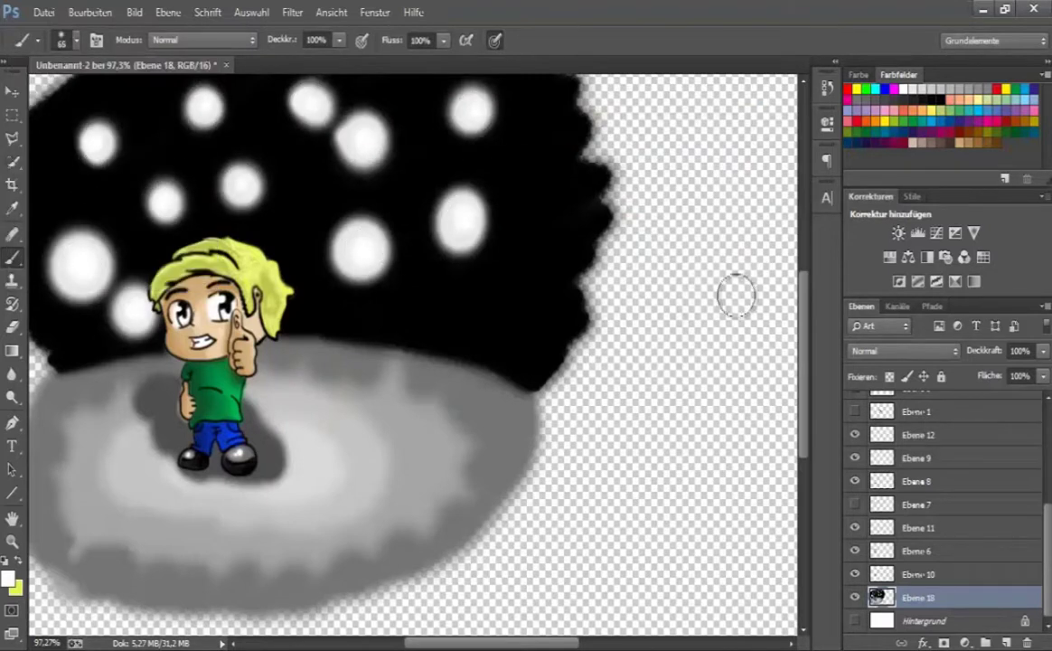
- Add a new top layer and paint the whites of both eyes in white with a 12 px brush
{"action": "scroll", "coordinate": [735, 294], "scroll_direction": "down", "scroll_amount": 2}
{"action": "key", "text": "z"}
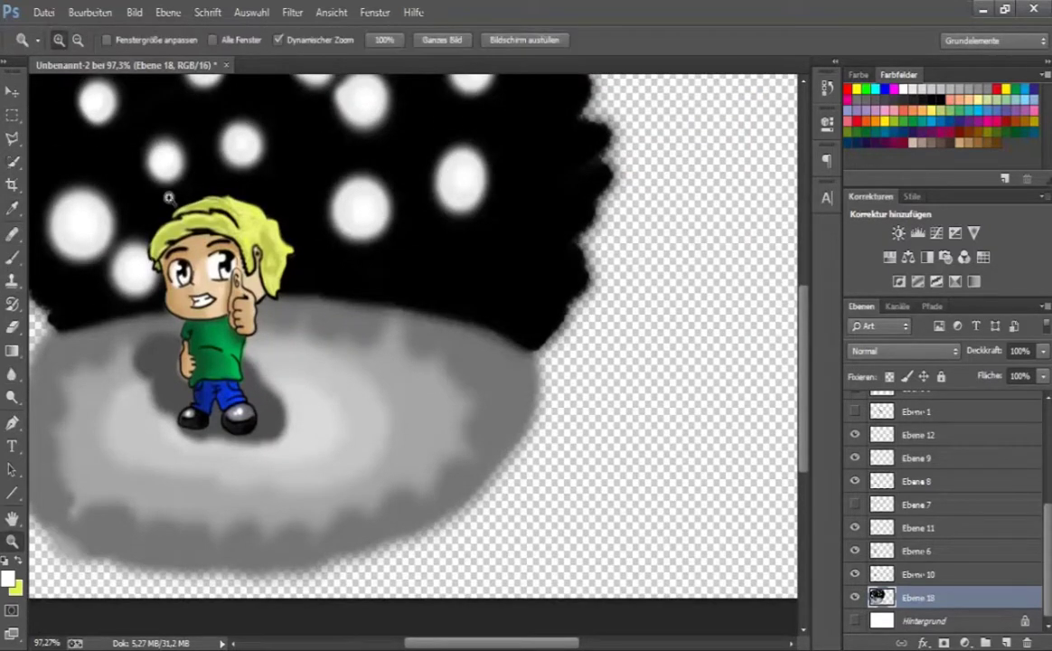
{"action": "left_click_drag", "start_coordinate": [194, 236], "coordinate": [299, 237]}
{"action": "key", "text": "ctrl+shift+alt+n"}
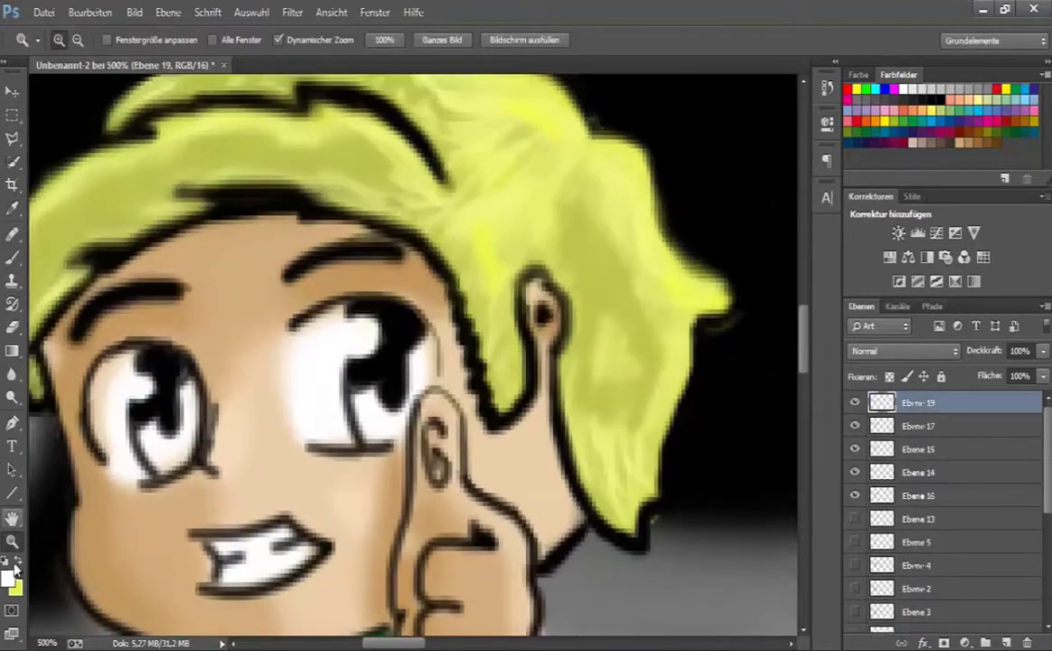
{"action": "left_click", "coordinate": [12, 575]}
{"action": "left_click", "coordinate": [665, 146]}
{"action": "key", "text": "b"}
{"action": "left_click", "coordinate": [76, 40]}
{"action": "key", "text": "Return"}
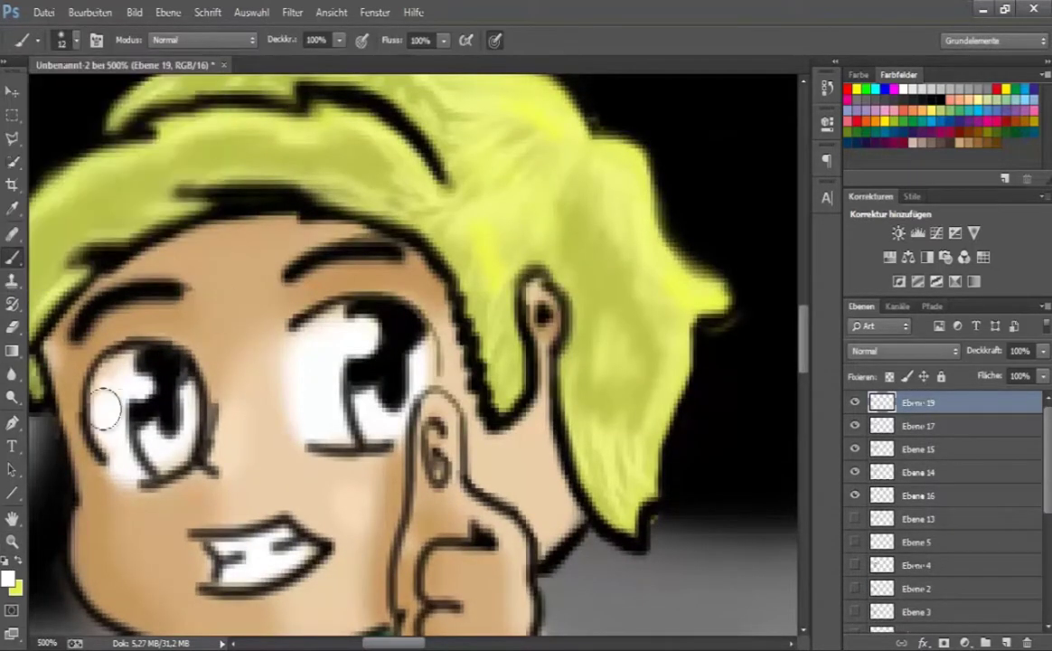
{"action": "left_click_drag", "start_coordinate": [105, 408], "coordinate": [105, 424]}
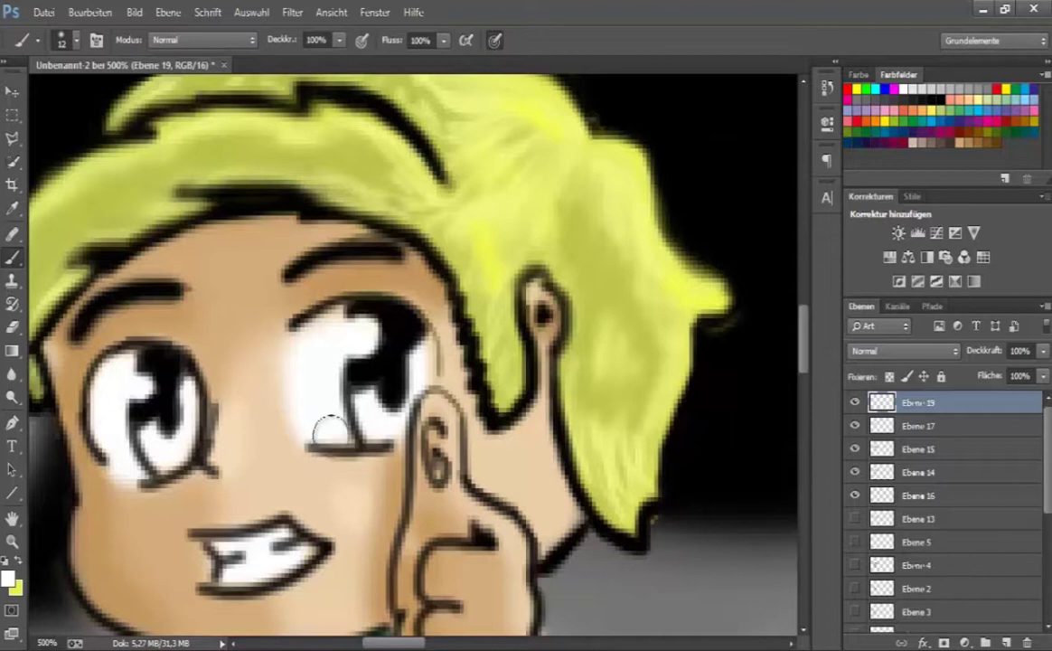
{"action": "left_click_drag", "start_coordinate": [336, 334], "coordinate": [426, 370]}
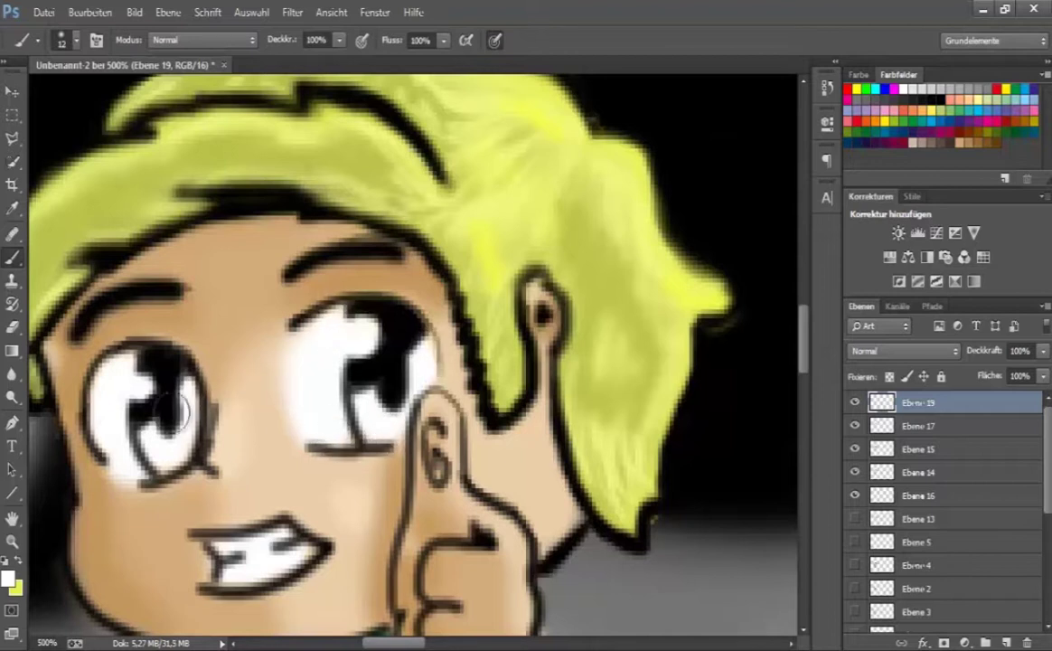
- Choose the bright blue #00bcfa and paint the irises of both eyes
{"action": "left_click", "coordinate": [8, 577]}
{"action": "left_click", "coordinate": [500, 163]}
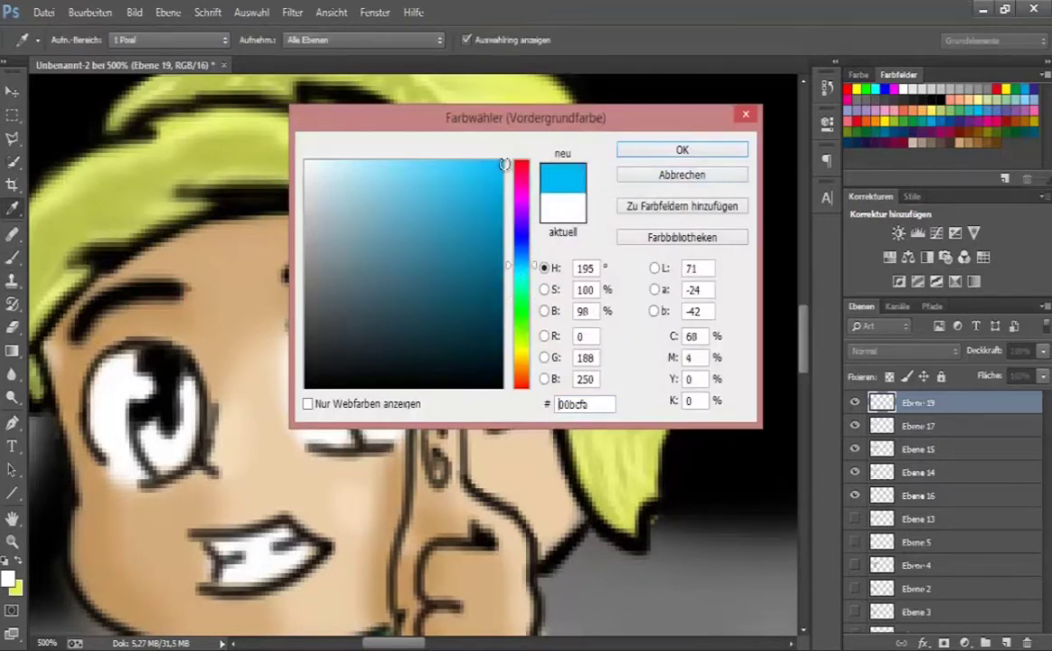
{"action": "key", "text": "Return"}
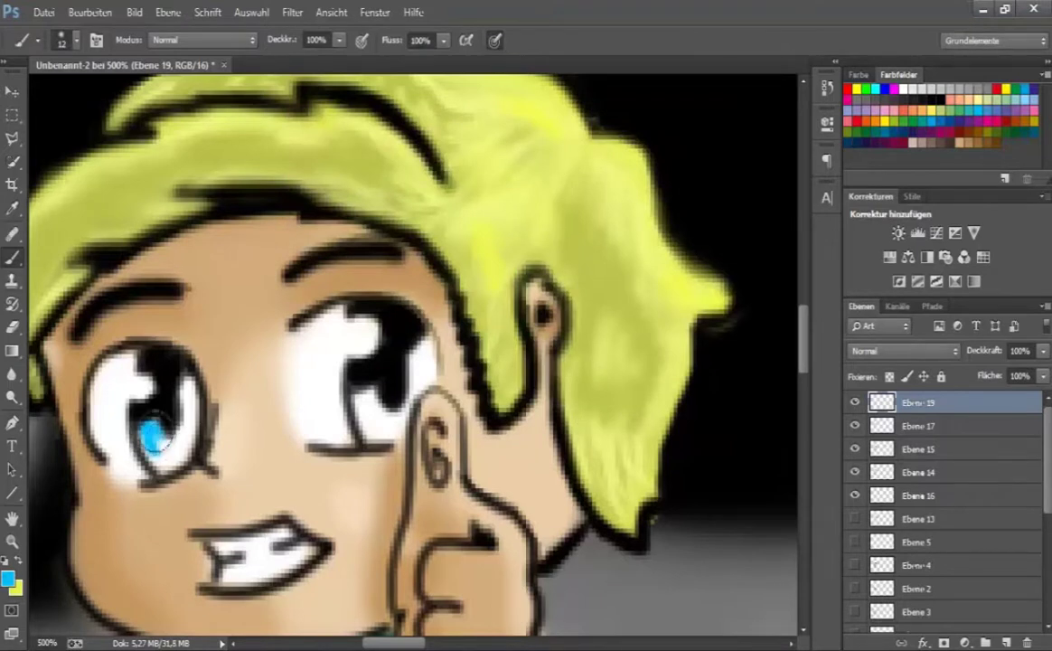
{"action": "left_click_drag", "start_coordinate": [155, 421], "coordinate": [179, 448]}
{"action": "mouse_move", "coordinate": [357, 411]}
{"action": "left_mouse_down"}
{"action": "mouse_move", "coordinate": [396, 422]}
{"action": "mouse_move", "coordinate": [434, 373]}
{"action": "mouse_move", "coordinate": [381, 418]}
{"action": "left_mouse_up"}
- Choose a darker blue and shade the irises of both eyes with the 12 px brush
{"action": "left_click", "coordinate": [8, 577]}
{"action": "key", "text": "Escape"}
{"action": "left_click_drag", "start_coordinate": [180, 434], "coordinate": [188, 400]}
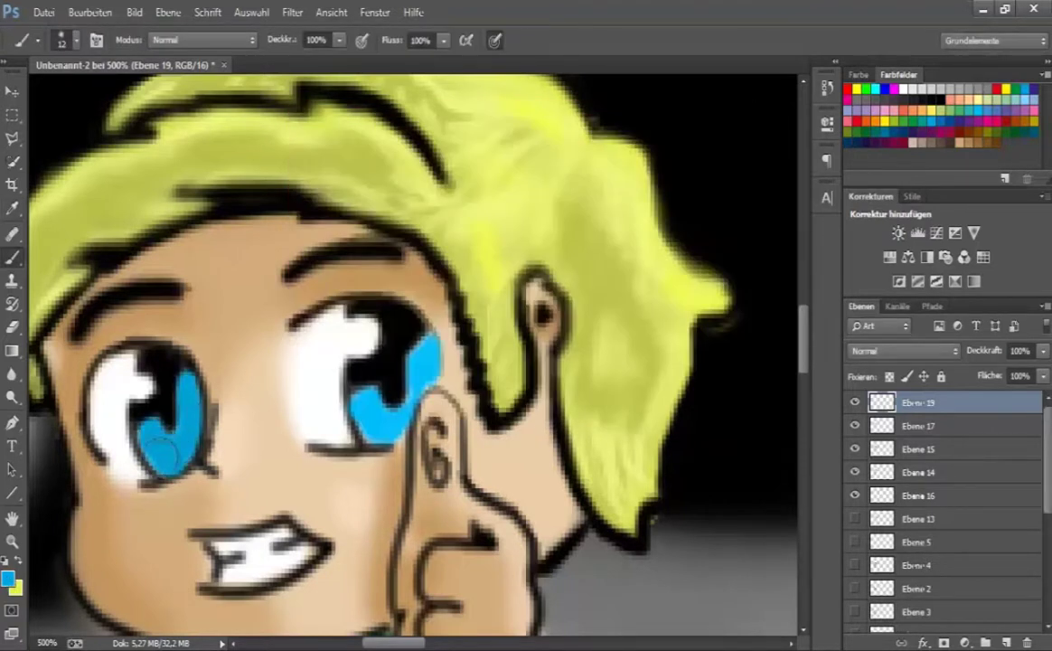
{"action": "left_click_drag", "start_coordinate": [424, 393], "coordinate": [415, 384]}
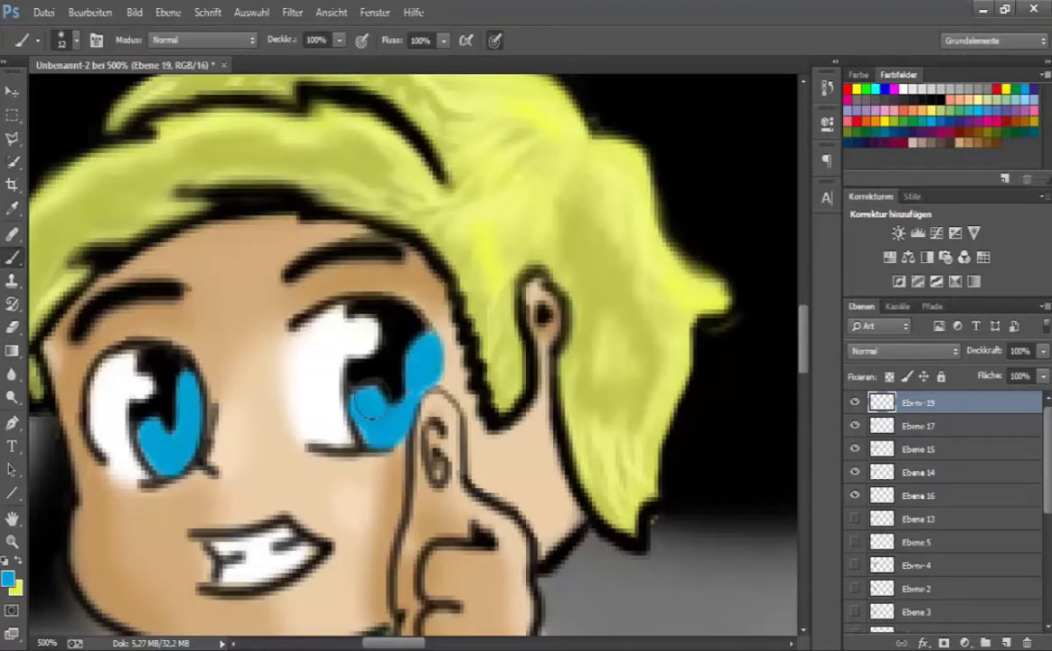
{"action": "left_click", "coordinate": [8, 577]}
{"action": "key", "text": "Escape"}
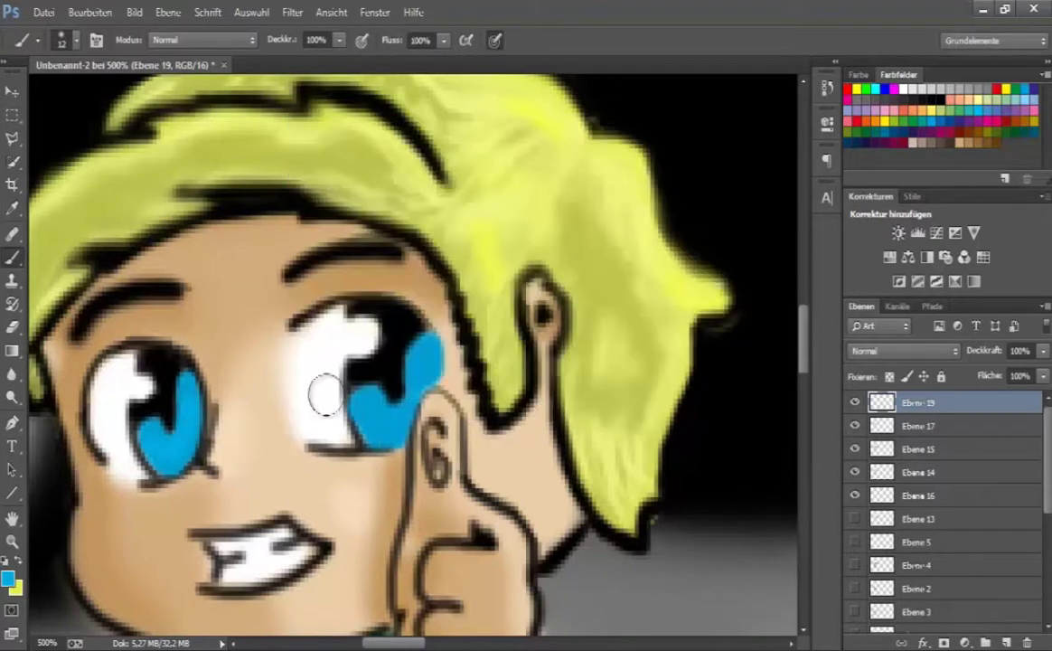
- Set the Blur tool to 22 px for softening the painted colours in the eyes
{"action": "key", "text": "r"}
{"action": "left_click", "coordinate": [62, 40]}
{"action": "type", "text": "22 Px"}
{"action": "key", "text": "Return"}
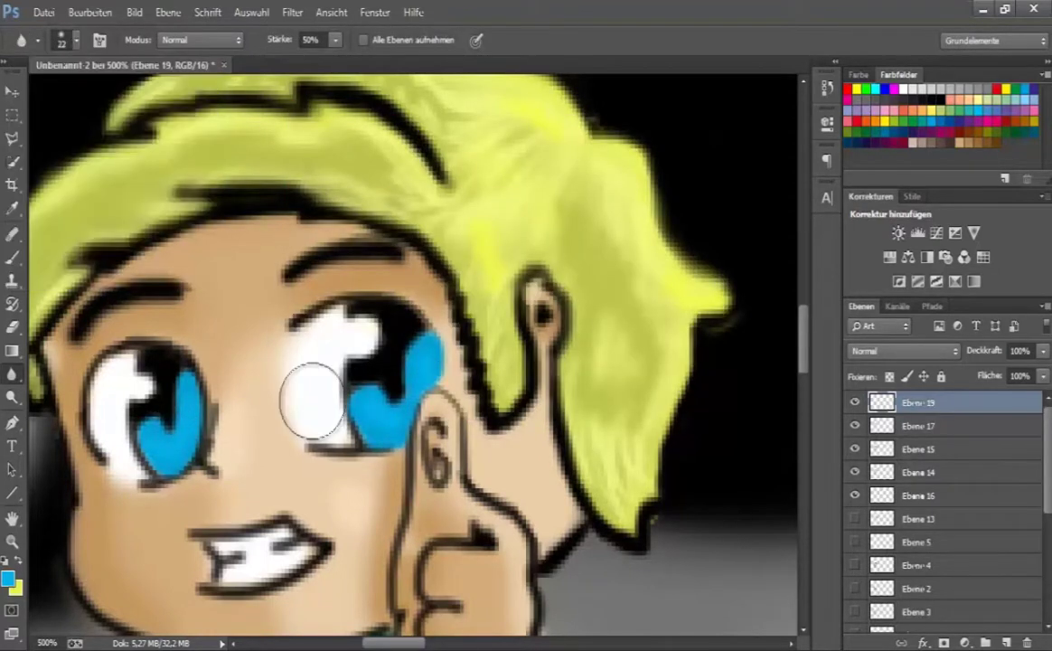
- Choose white and dab small round light reflections onto the blue irises of both eyes with the brush
{"action": "left_click", "coordinate": [13, 258]}
{"action": "left_click", "coordinate": [8, 578]}
{"action": "left_click", "coordinate": [316, 171]}
{"action": "left_click", "coordinate": [663, 145]}
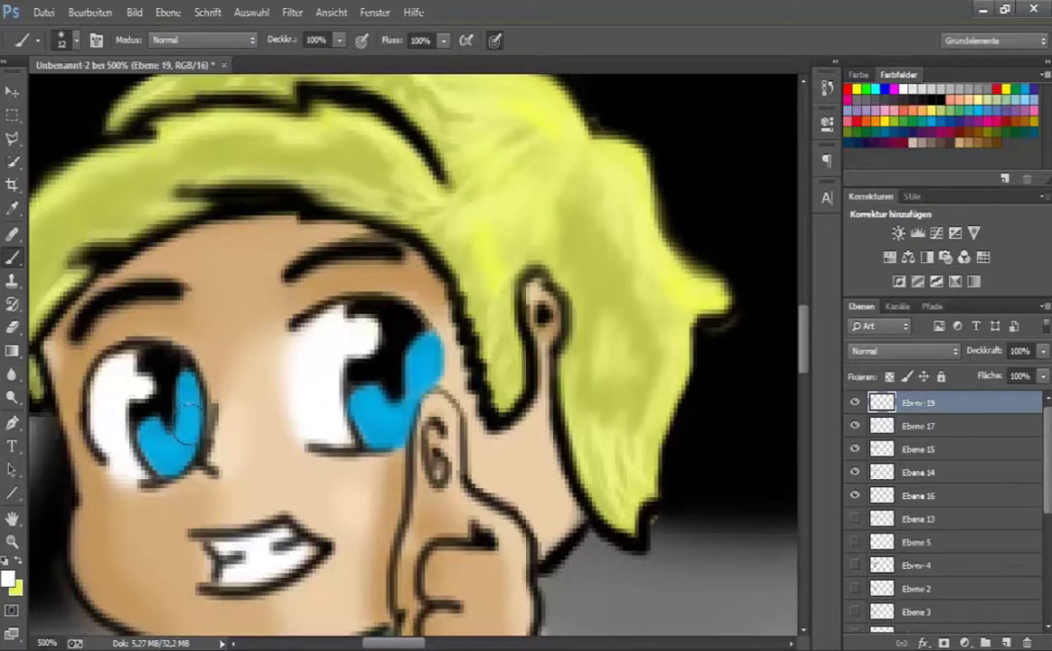
{"action": "right_click", "coordinate": [183, 416]}
{"action": "left_click", "coordinate": [189, 423]}
{"action": "left_click", "coordinate": [172, 449]}
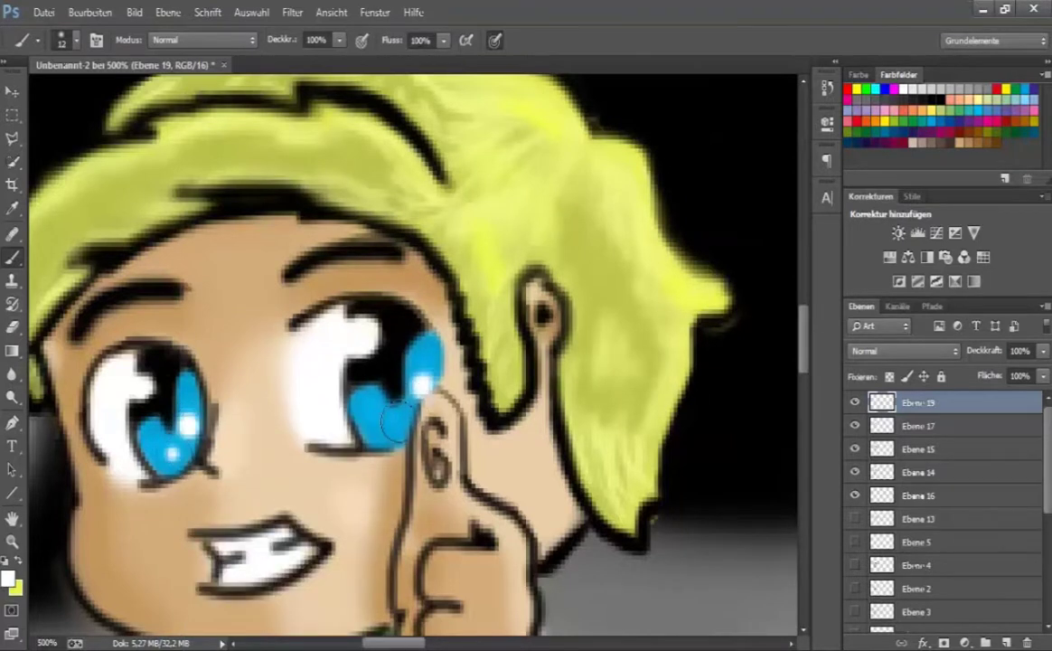
- Choose black and redraw the outer outline of both eyes where the blue covers it
{"action": "left_click", "coordinate": [8, 578]}
{"action": "left_click", "coordinate": [318, 371]}
{"action": "left_click", "coordinate": [663, 147]}
{"action": "left_click_drag", "start_coordinate": [397, 307], "coordinate": [434, 384]}
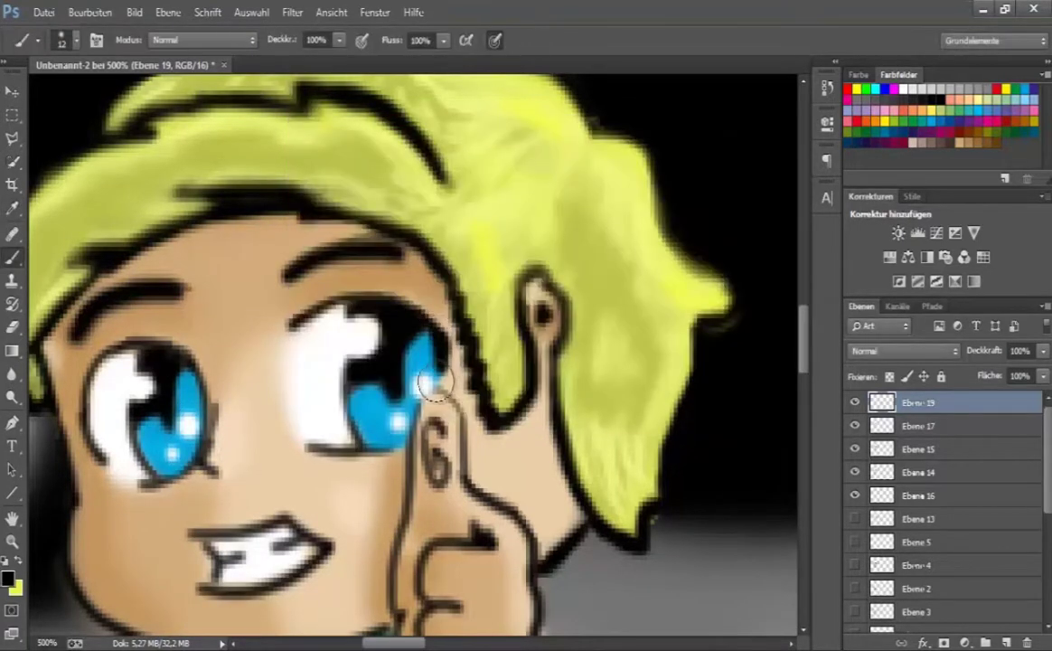
{"action": "left_click_drag", "start_coordinate": [208, 406], "coordinate": [219, 406]}
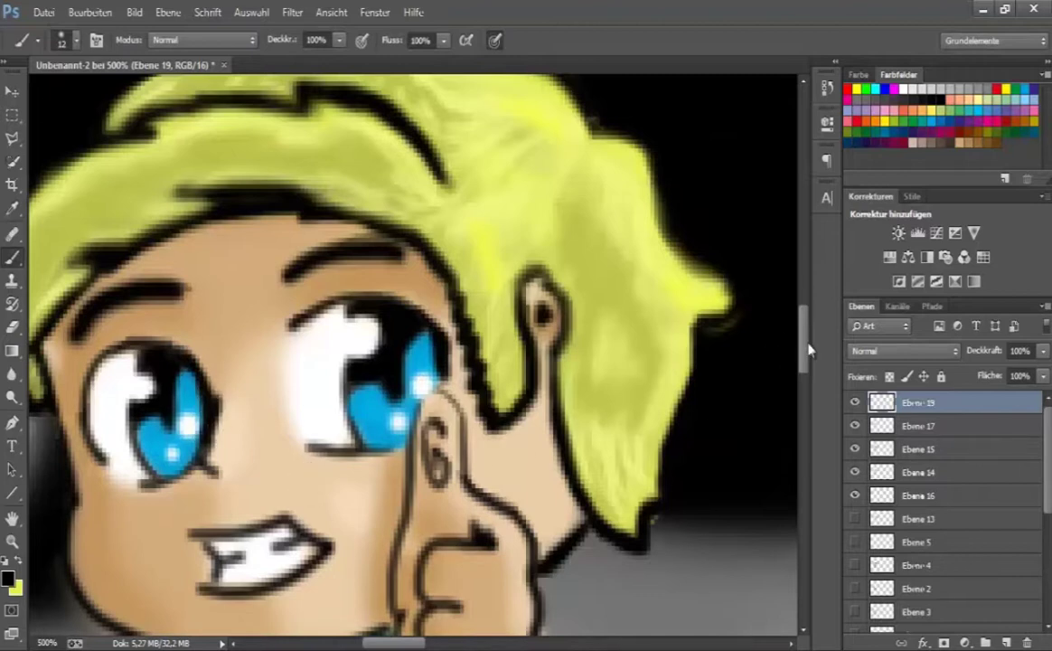
- Choose white with a 3 px brush and add a new top layer above the eye colours
{"action": "left_click", "coordinate": [8, 577]}
{"action": "left_click", "coordinate": [305, 170]}
{"action": "left_click", "coordinate": [662, 147]}
{"action": "left_click", "coordinate": [63, 39]}
{"action": "type", "text": "3"}
{"action": "key", "text": "Return"}
{"action": "scroll", "coordinate": [809, 337], "scroll_direction": "down", "scroll_amount": 5}
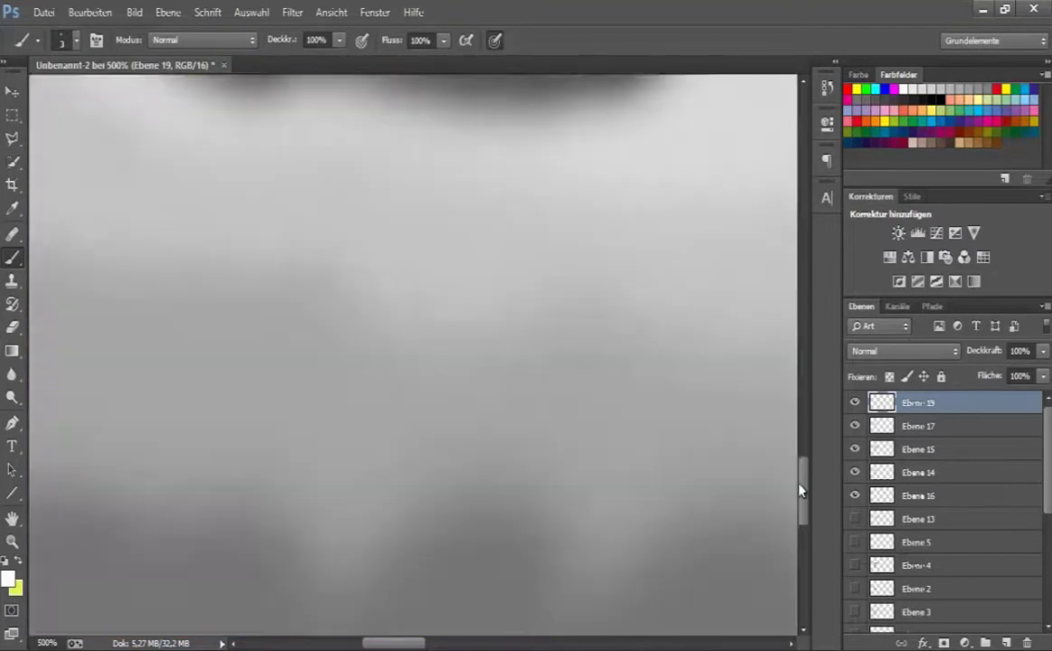
{"action": "scroll", "coordinate": [808, 336], "scroll_direction": "up", "scroll_amount": 2}
{"action": "key", "text": "z"}
{"action": "left_click", "coordinate": [392, 378], "text": "alt"}
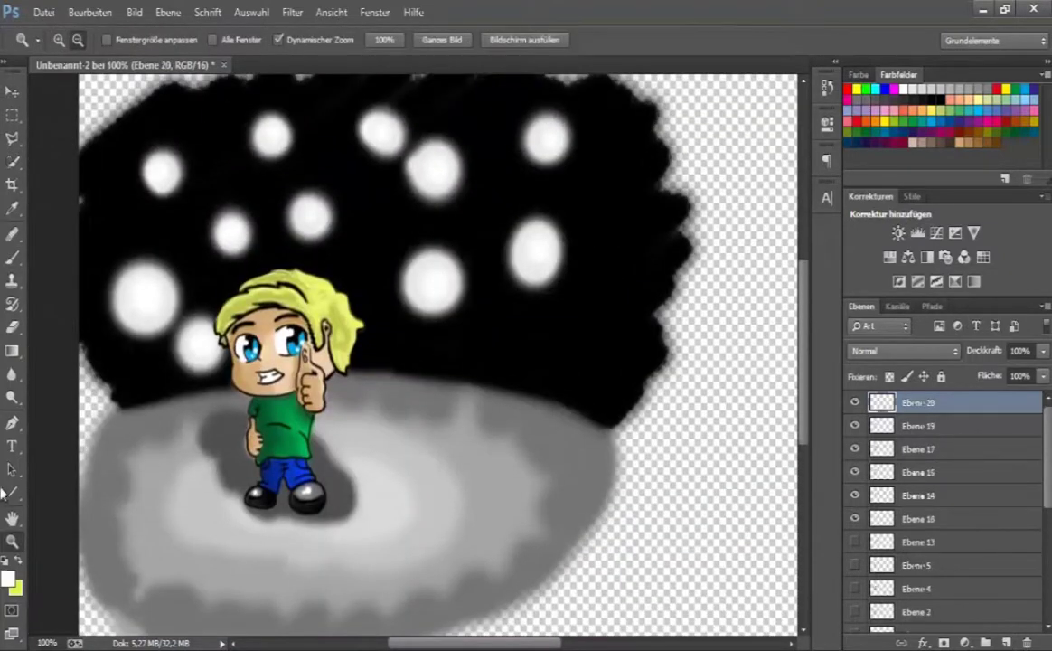
- Sketch thin red strokes around the light spots in the black background and erase them
{"action": "left_click", "coordinate": [9, 258]}
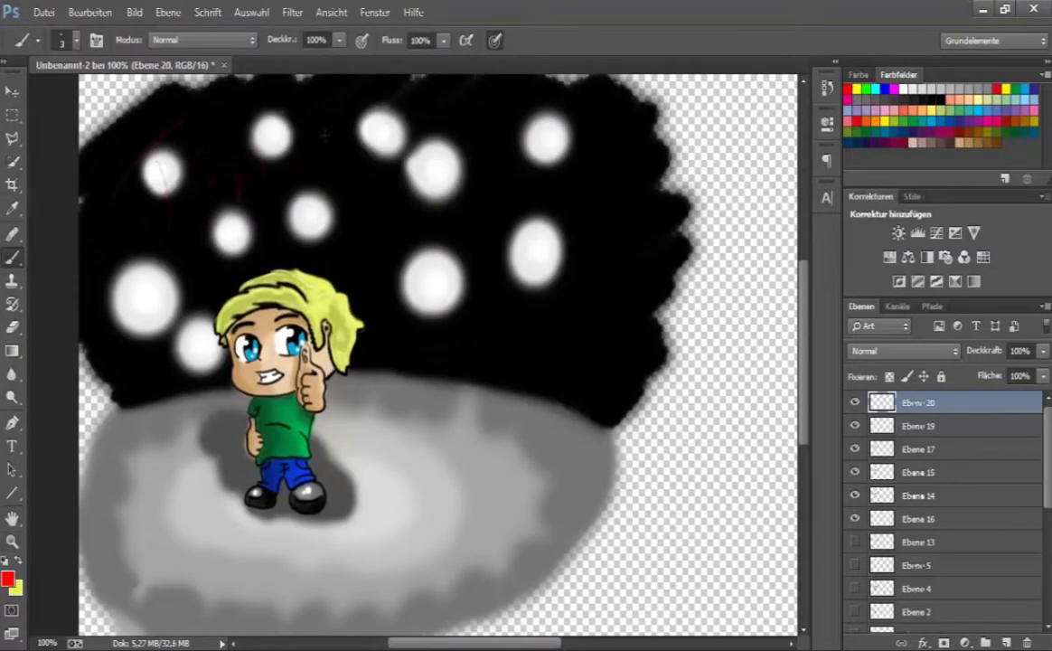
{"action": "left_click", "coordinate": [13, 327]}
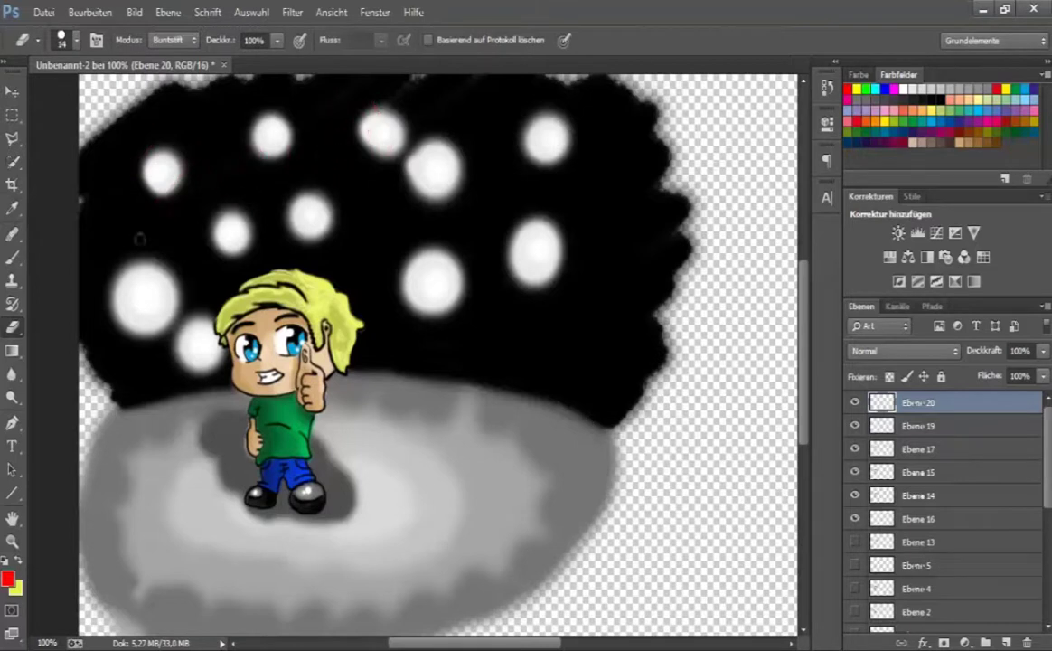
- Hand-write the artist's signature in red beside the grey floor's lower edge, with a smiley face as its last letter
{"action": "left_click", "coordinate": [12, 258]}
{"action": "left_click", "coordinate": [69, 39]}
{"action": "left_click", "coordinate": [71, 40]}
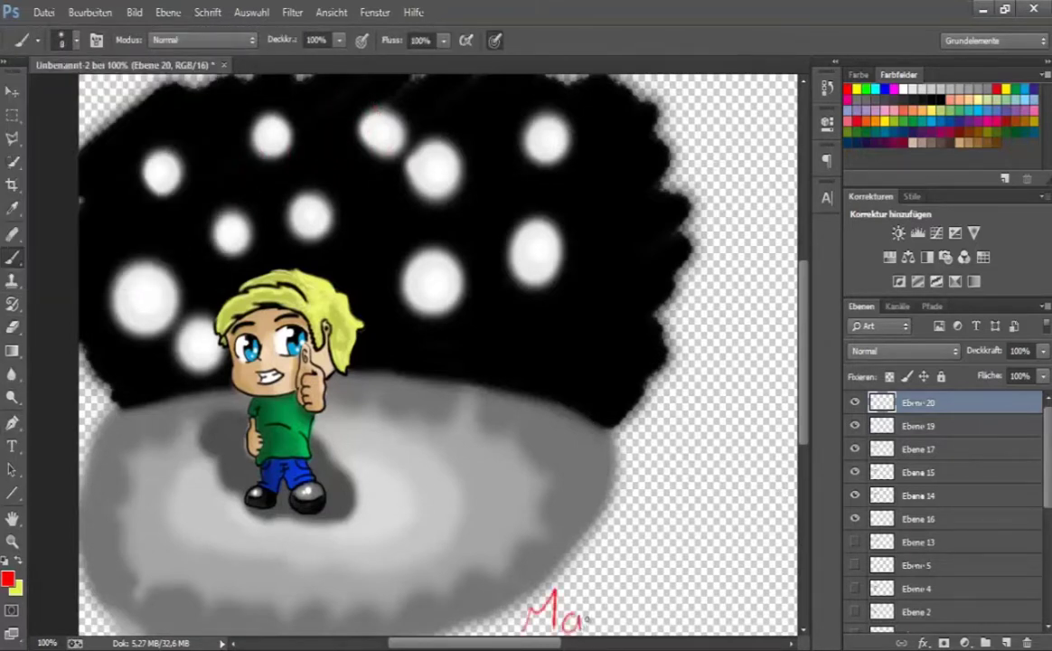
{"action": "left_click_drag", "start_coordinate": [585, 620], "coordinate": [677, 622]}
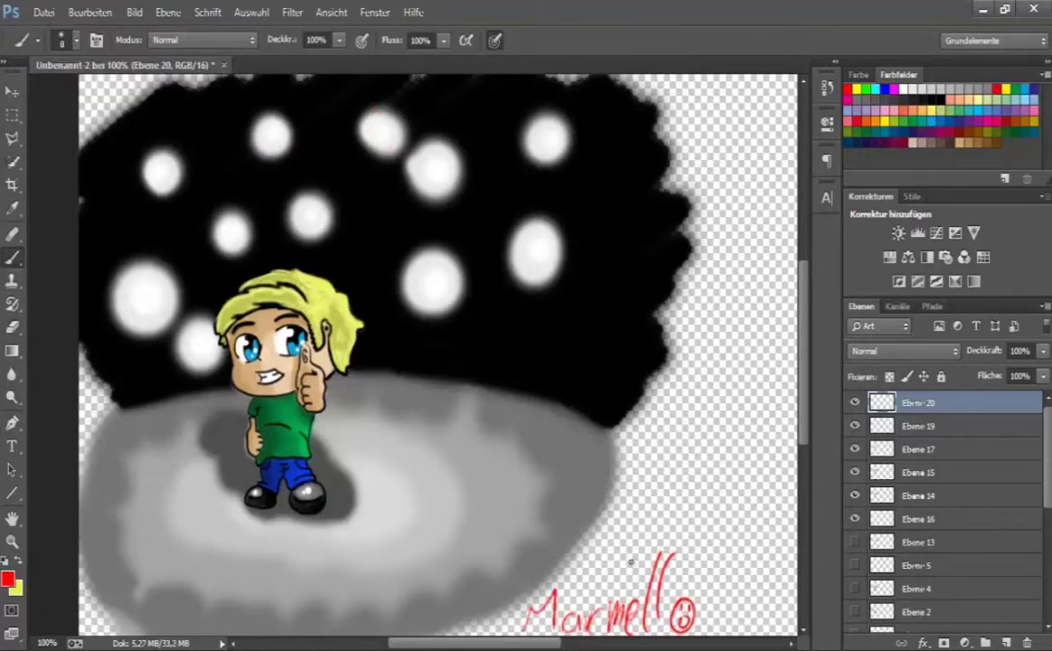